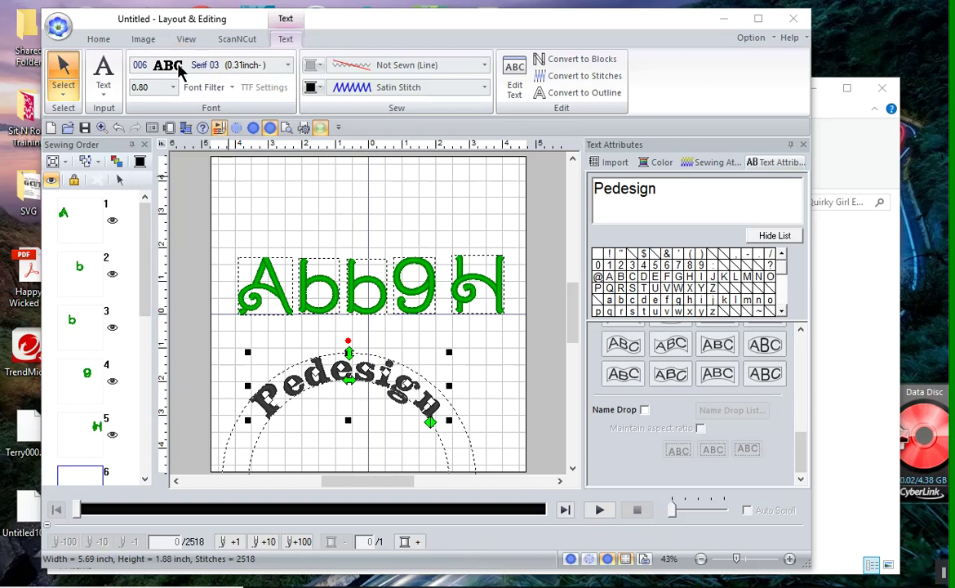
Switch to the user-mapped font text tool, which starts on Mandevilla_1 at size 1.06.
left_click(105, 91)
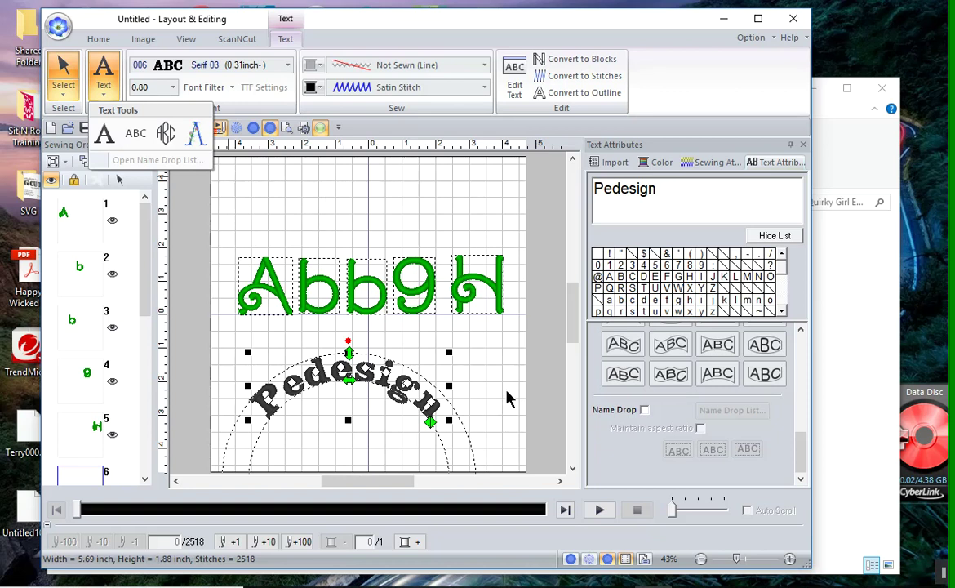
left_click(194, 135)
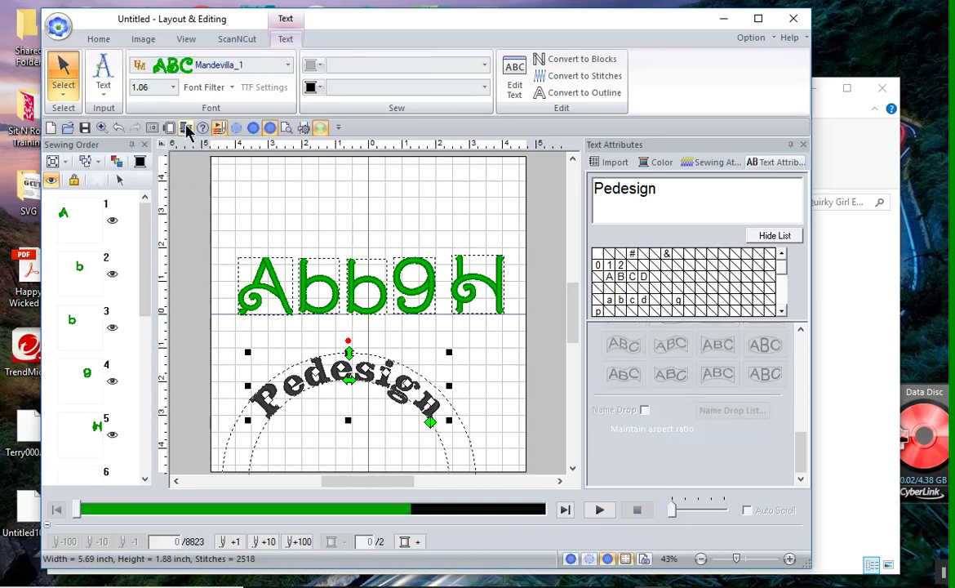
Review the user font list without changing from Mandevilla_1, then show the DBJJ726 import designs.
left_click(288, 65)
left_click(287, 65)
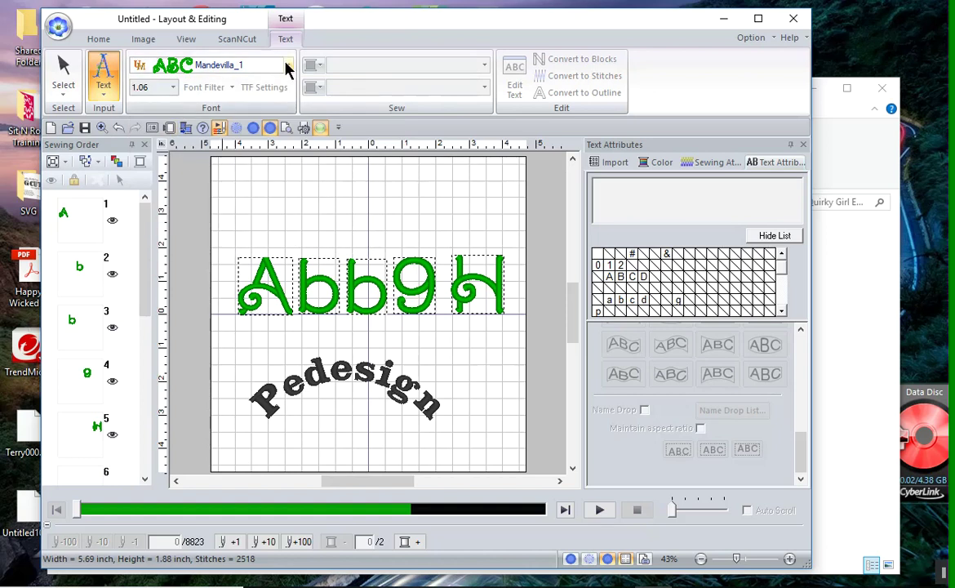
left_click(287, 65)
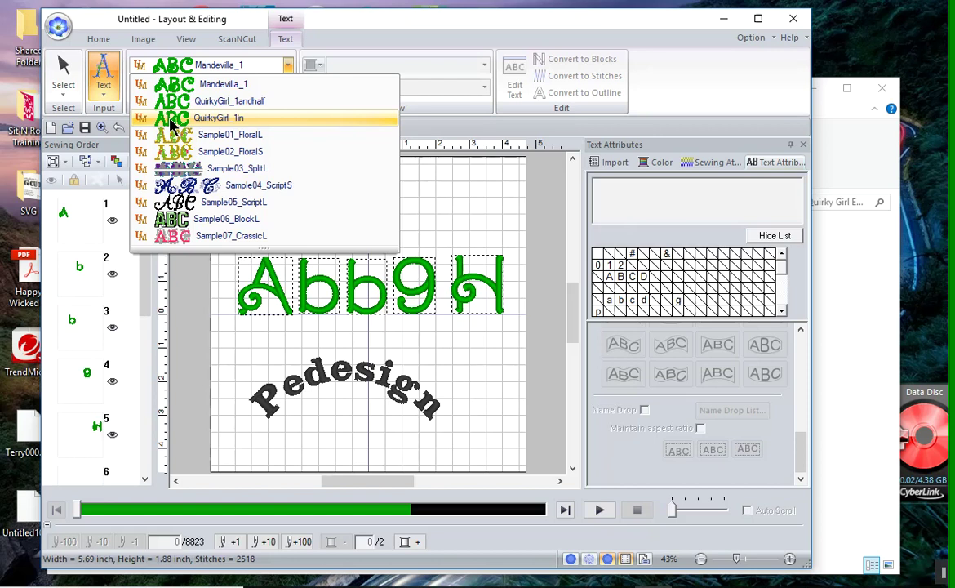
left_click(467, 207)
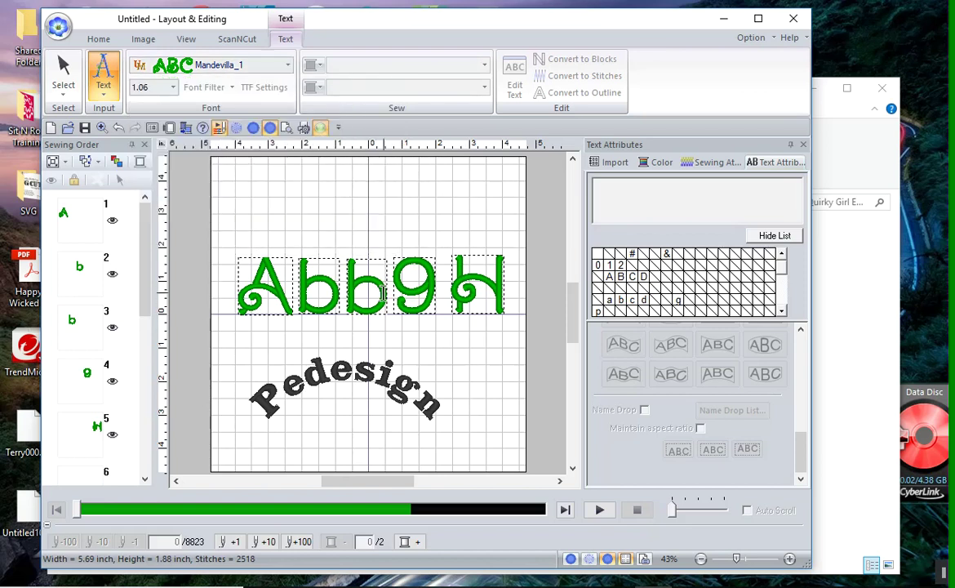
left_click(612, 161)
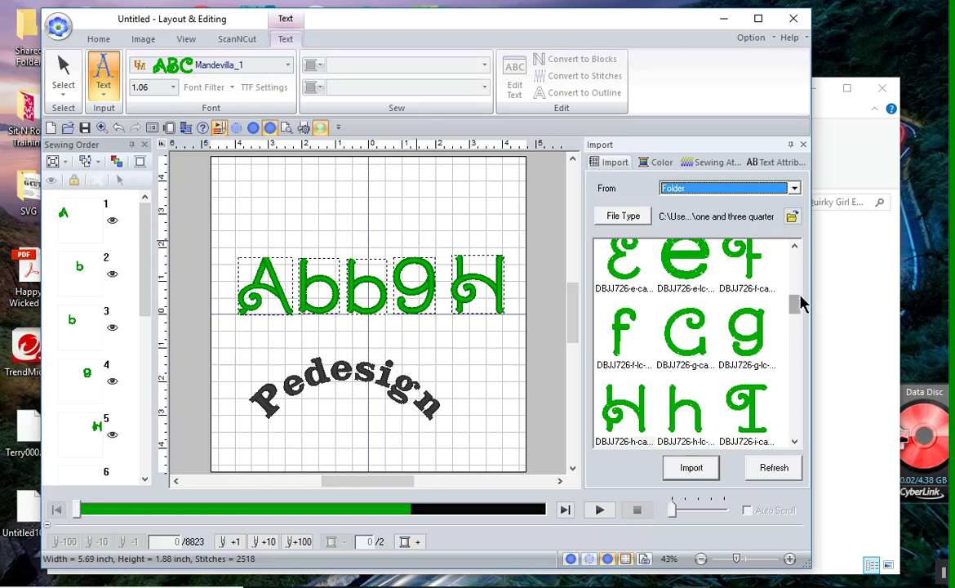
Import the K and e letter designs, placing K at the top-left of the hoop.
left_click_drag(800, 304, 793, 333)
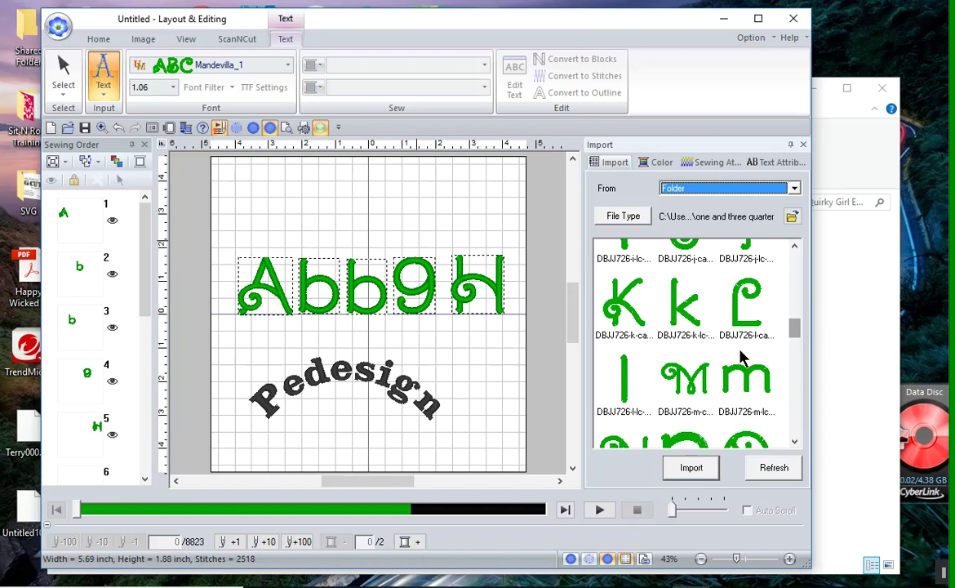
left_click(628, 320)
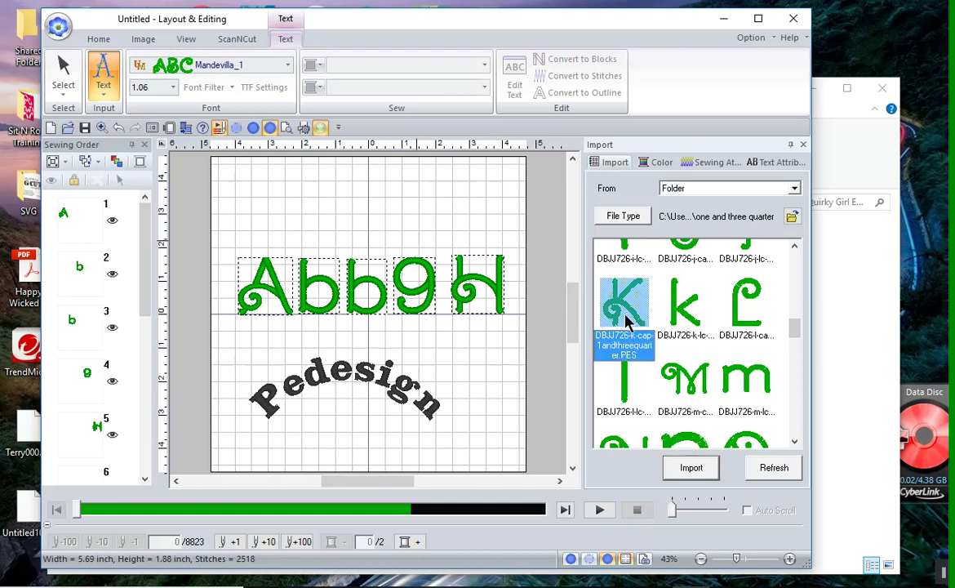
left_click(693, 473)
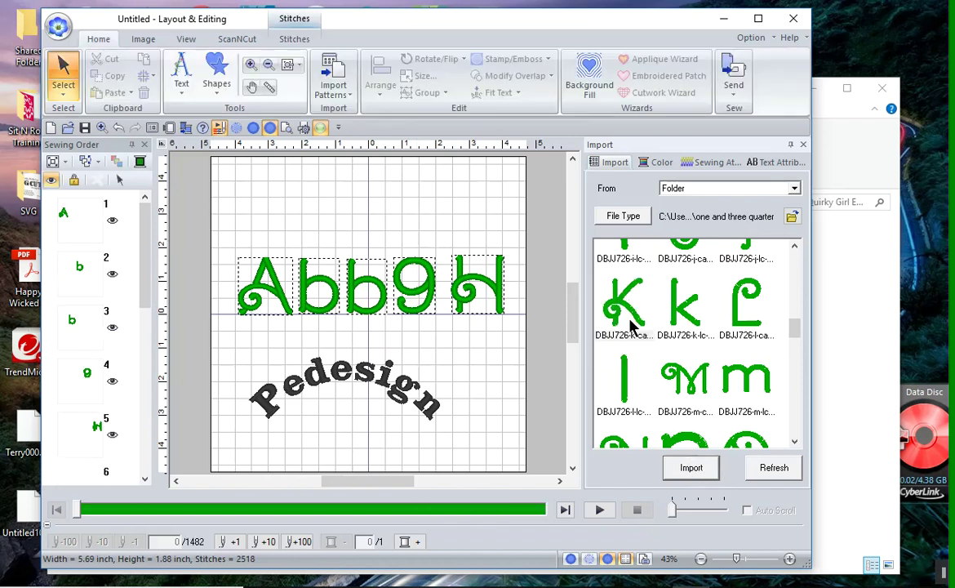
left_click_drag(631, 325, 250, 202)
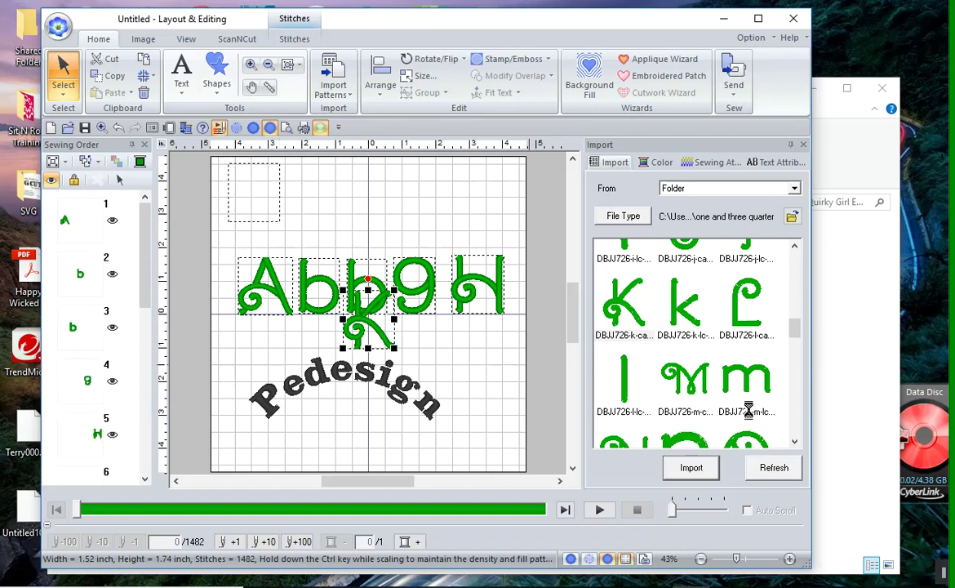
scroll(788, 342, "up", 5)
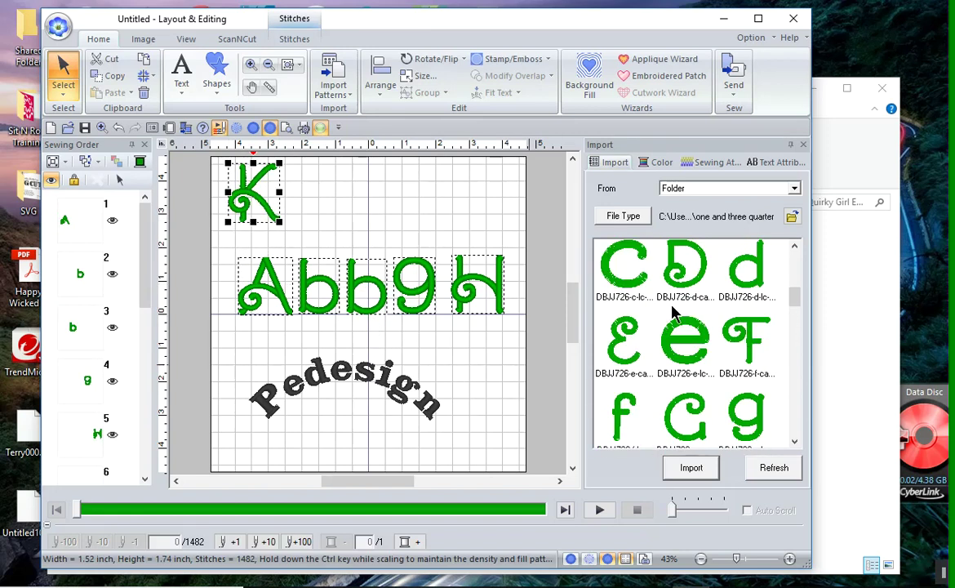
left_click(698, 355)
left_click(694, 468)
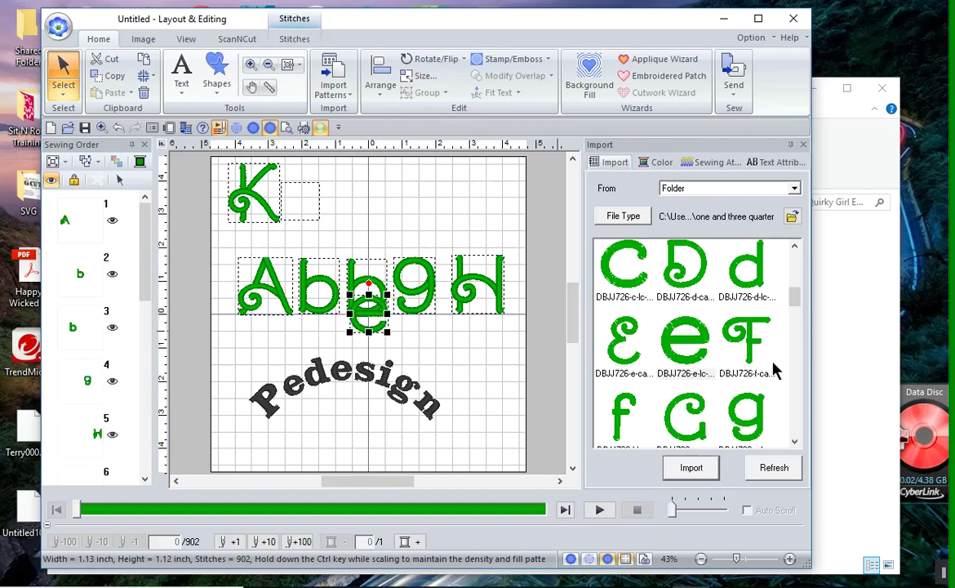
Import the n, match its height to the e, and place it to spell Ken.
scroll(714, 375, "down", 5)
scroll(706, 377, "down", 2)
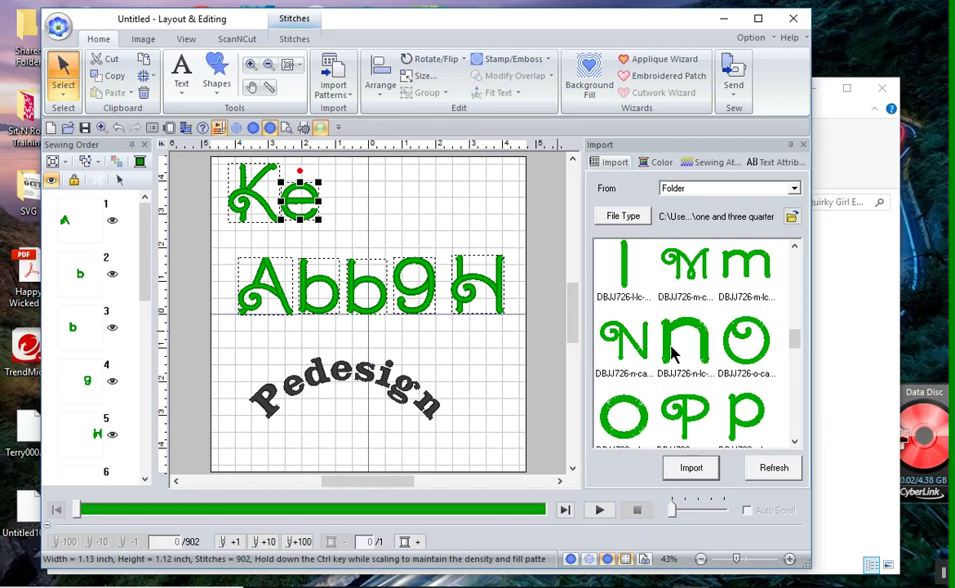
left_click(690, 347)
left_click(691, 467)
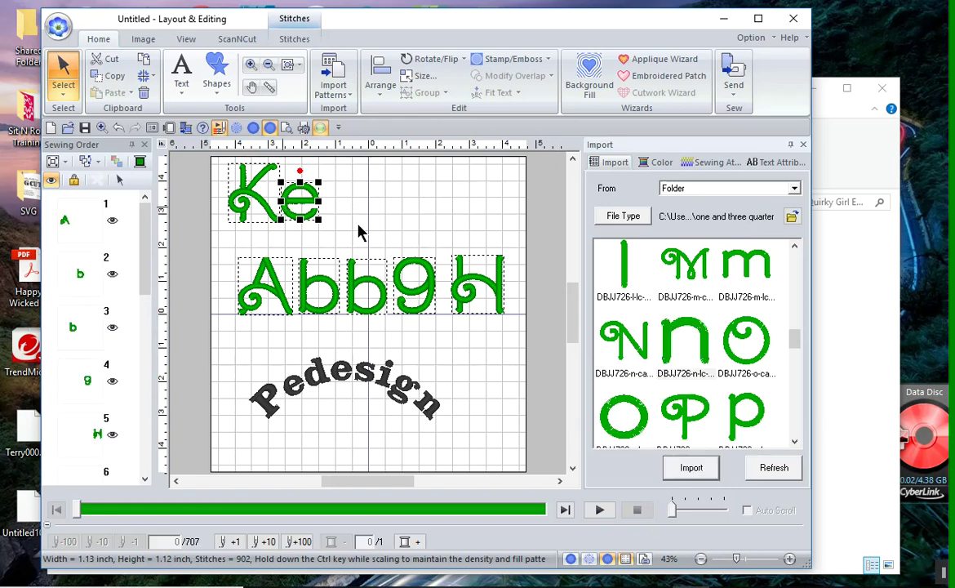
mouse_move(369, 294)
left_mouse_down()
mouse_move(352, 206)
mouse_move(347, 281)
mouse_move(358, 294)
left_mouse_up()
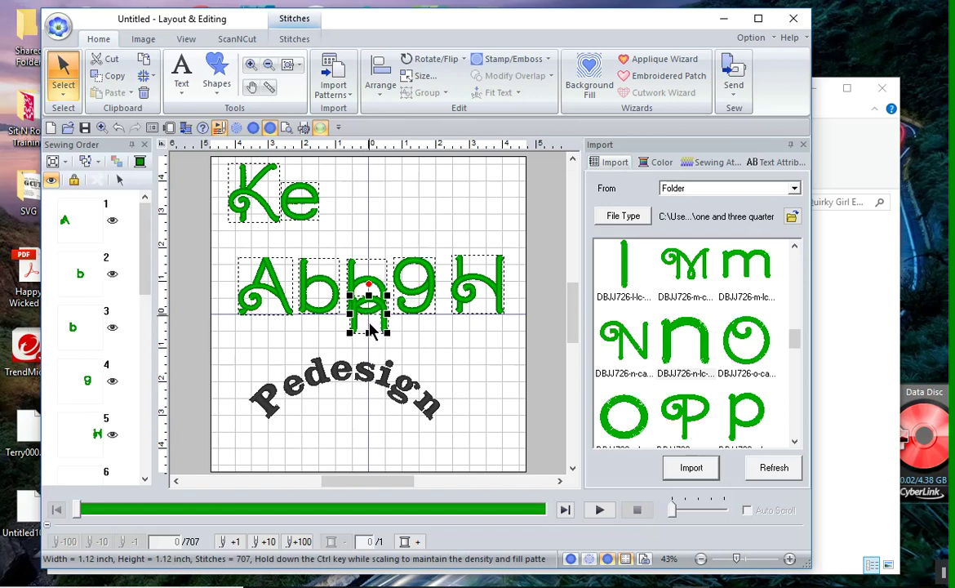
left_click_drag(382, 314, 358, 199)
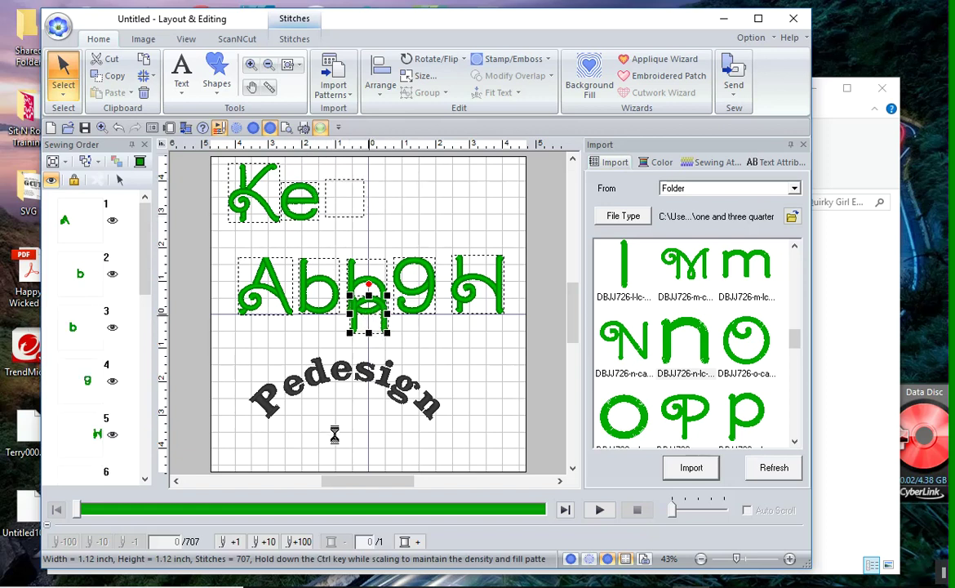
left_click(482, 434)
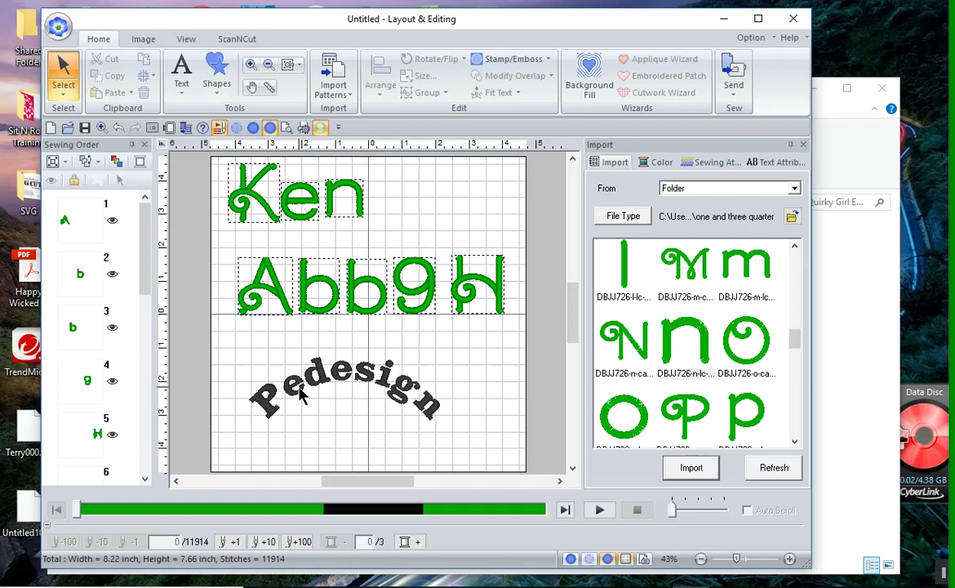
Add straight 'Ken' text in the 007 Block 01 font below Pedesign, with Transform unchecked.
left_click(181, 74)
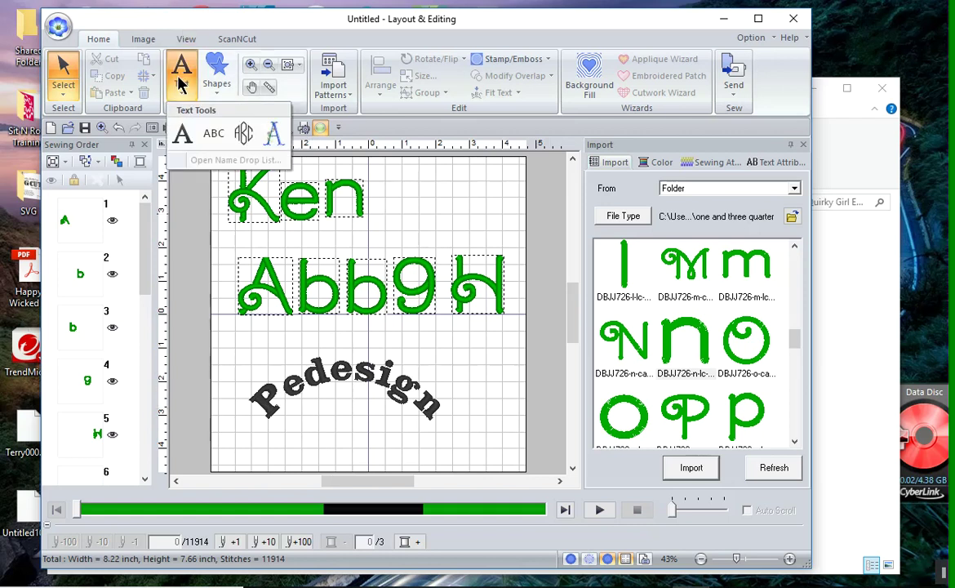
left_click(181, 135)
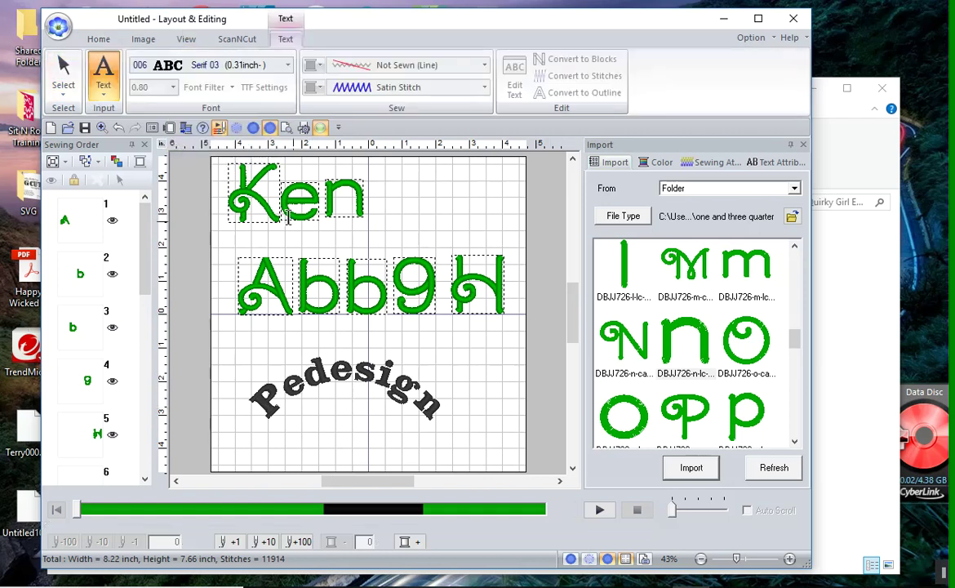
left_click(287, 65)
left_click(196, 272)
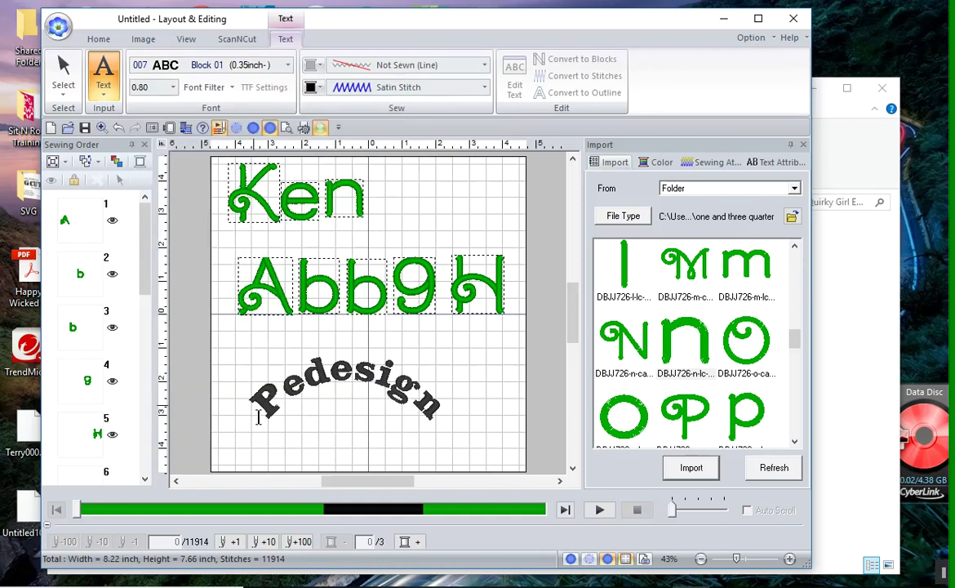
left_click(258, 417)
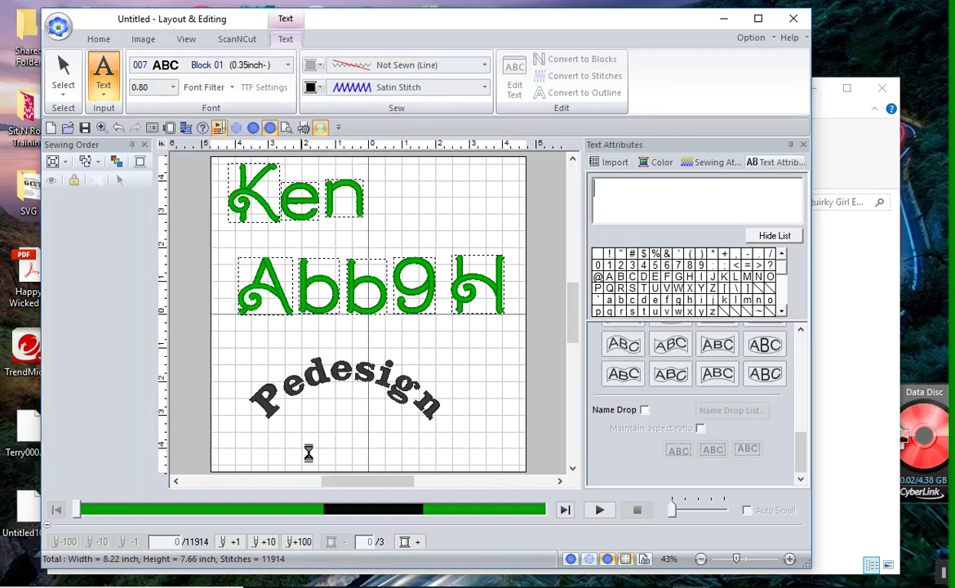
type("Ken")
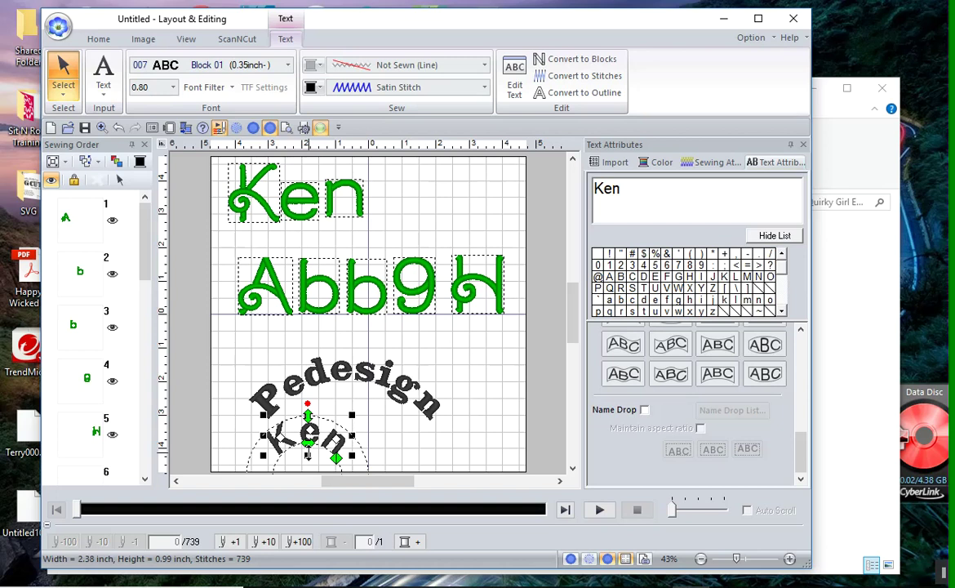
scroll(725, 397, "up", 5)
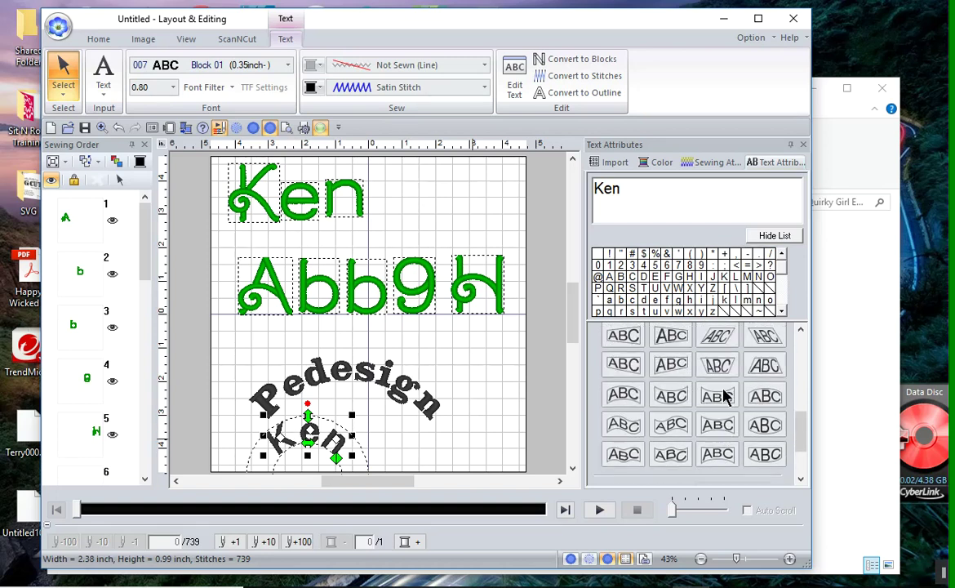
scroll(726, 392, "up", 3)
left_click(668, 347)
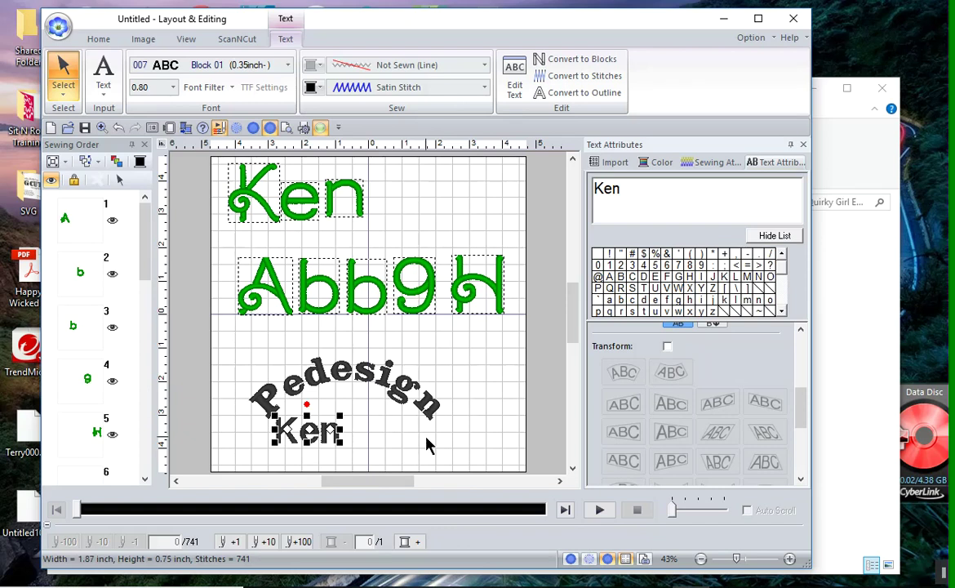
Change Ken's thread colour to red, then start a new design without saving.
left_click(658, 163)
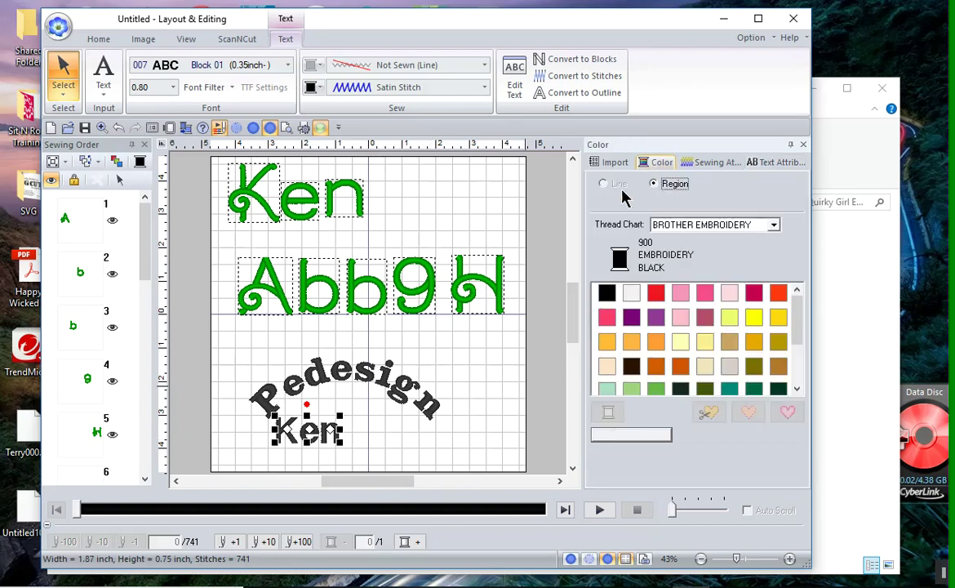
left_click(654, 294)
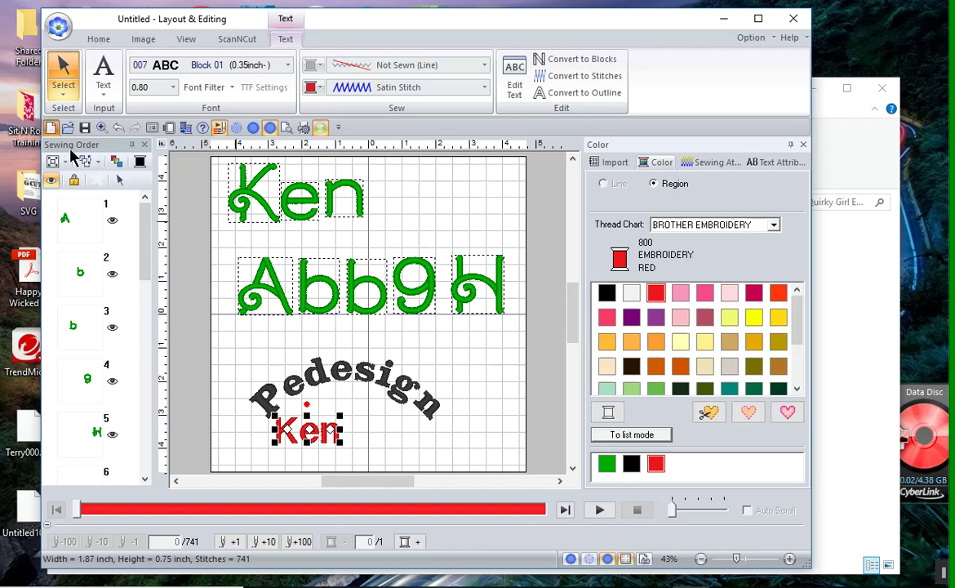
key("ctrl+n")
left_click(425, 331)
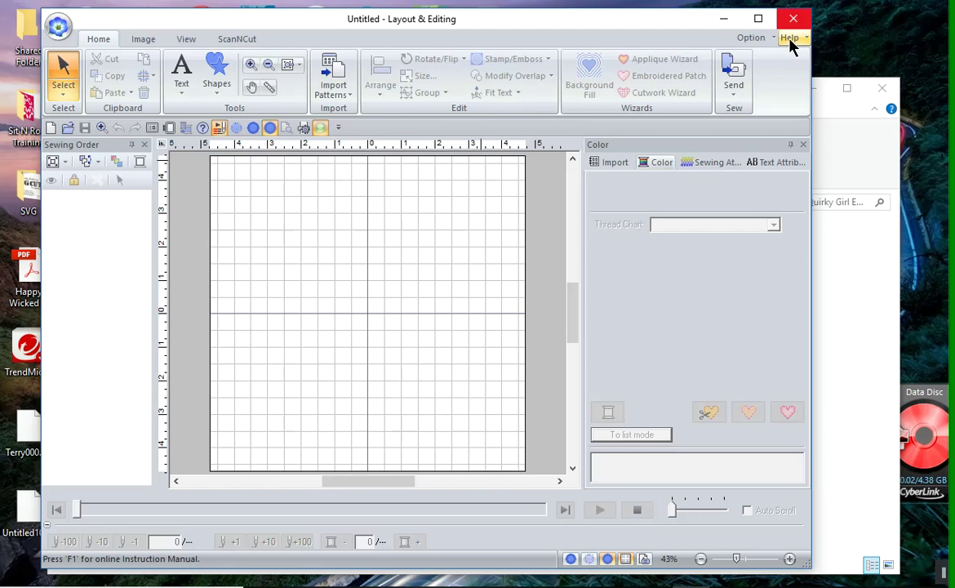
Browse into Designs by Juju and open the DDJJ750 Quirky Girl Embroidery Font folder.
left_click(851, 156)
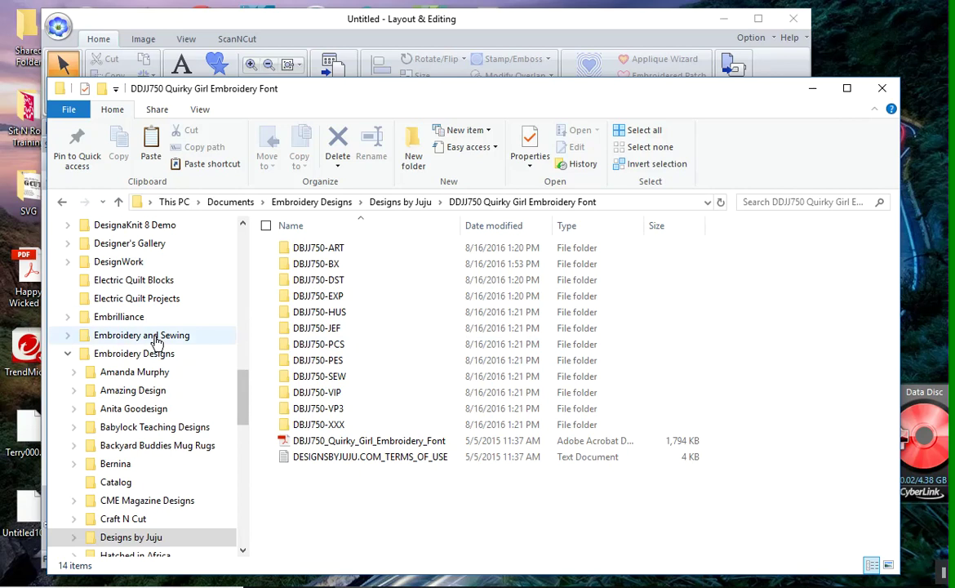
scroll(196, 309, "down", 3)
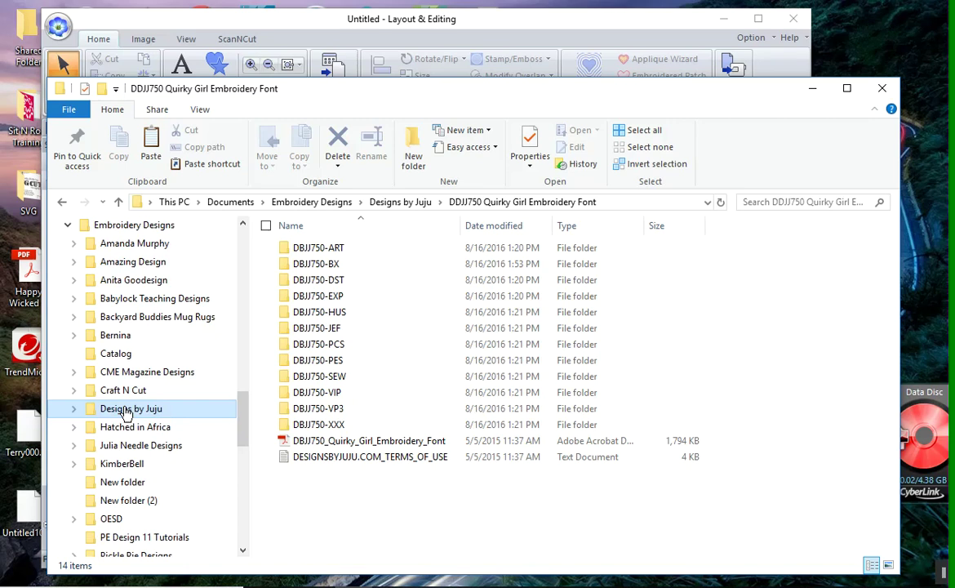
left_click(126, 410)
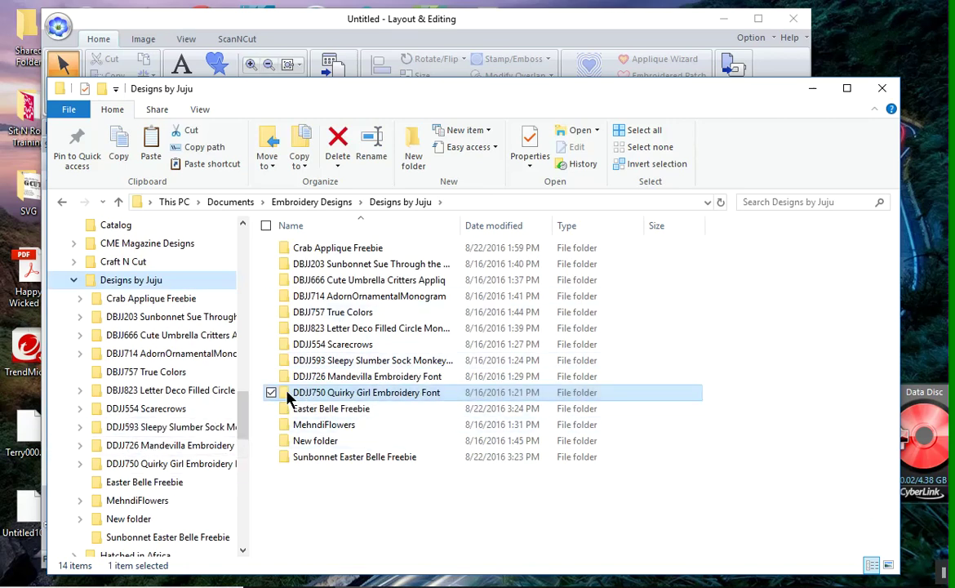
mouse_move(341, 398)
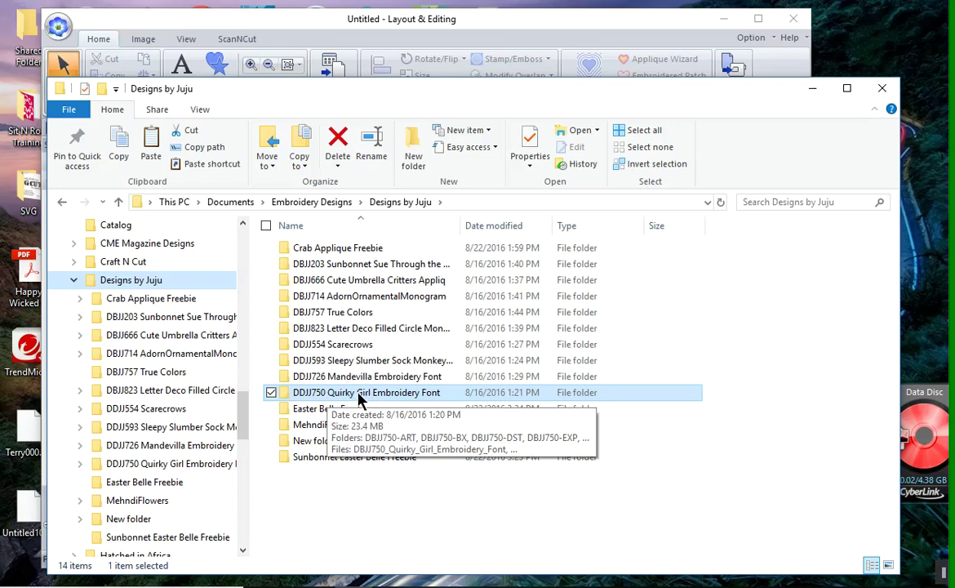
double_click(347, 399)
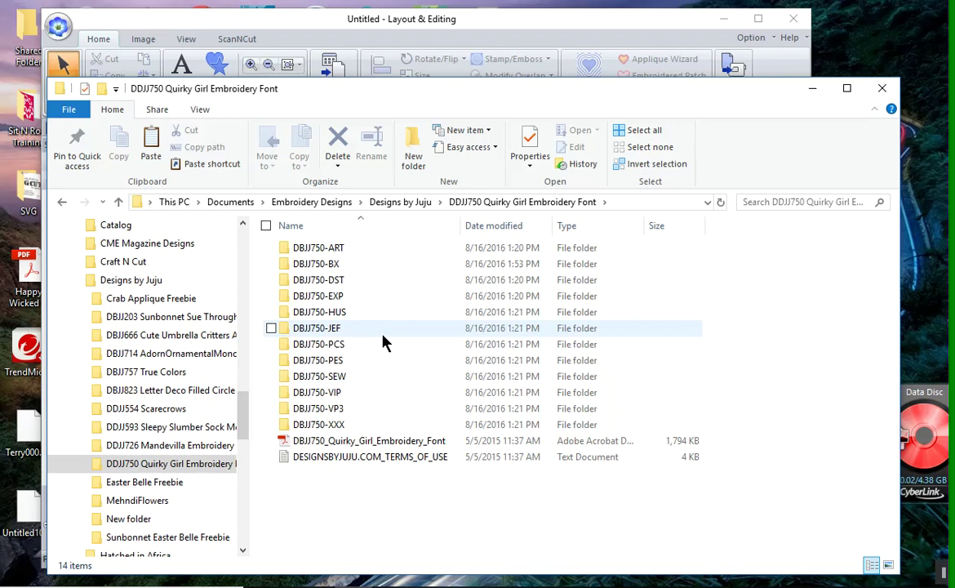
Copy all 77 PES files from DBJJ750-PES > 2inch, then return to DBJJ750-PES.
double_click(310, 361)
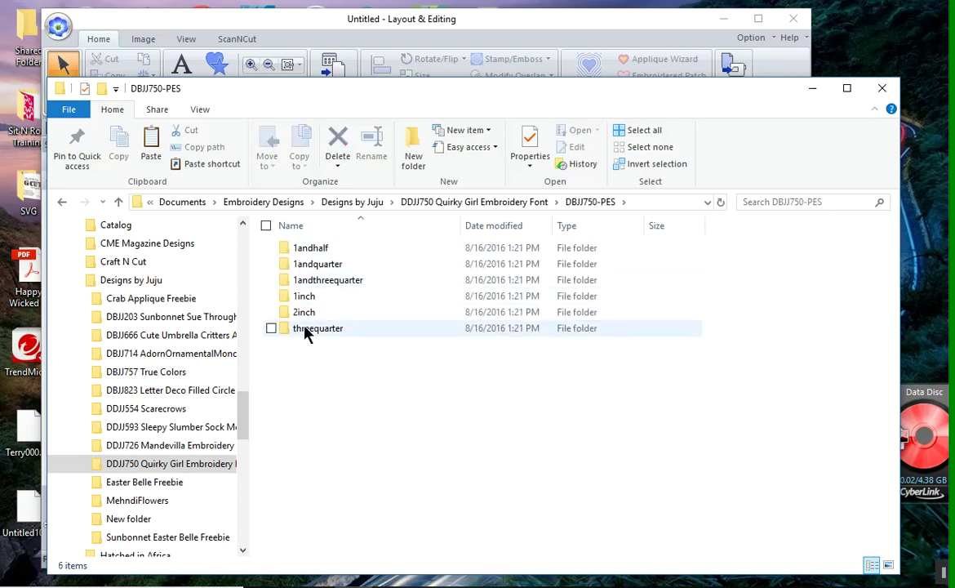
double_click(305, 317)
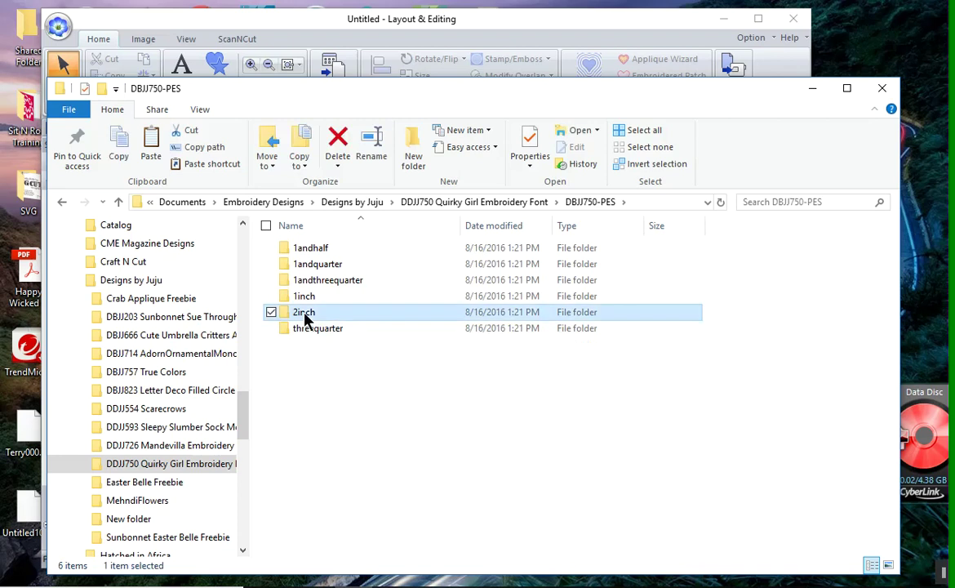
left_click(265, 225)
scroll(416, 358, "down", 14)
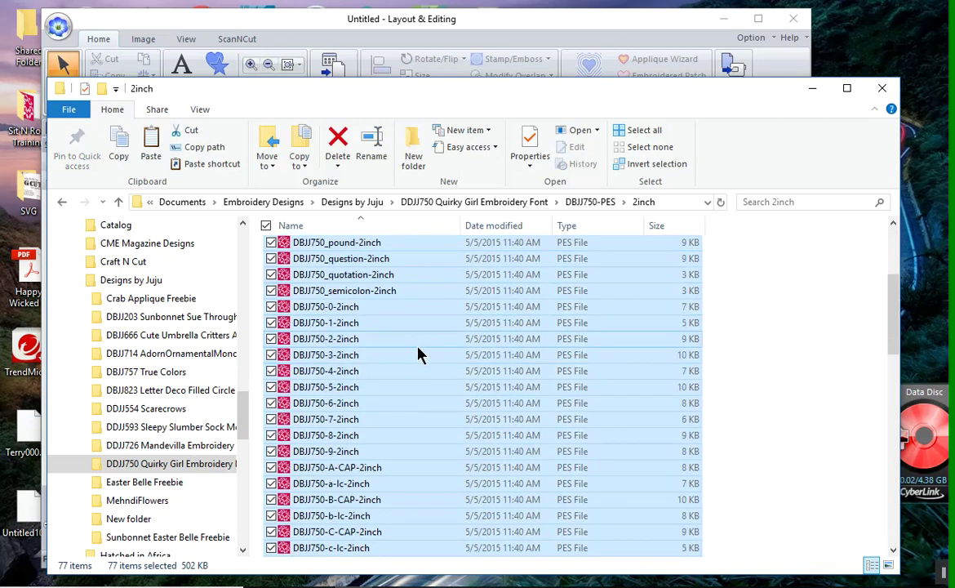
scroll(419, 359, "down", 5)
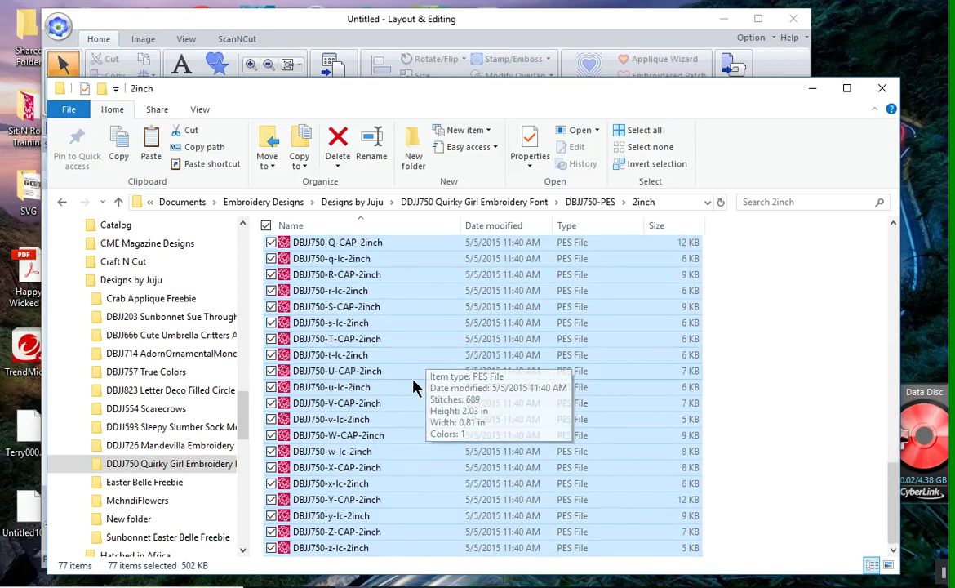
left_click(118, 148)
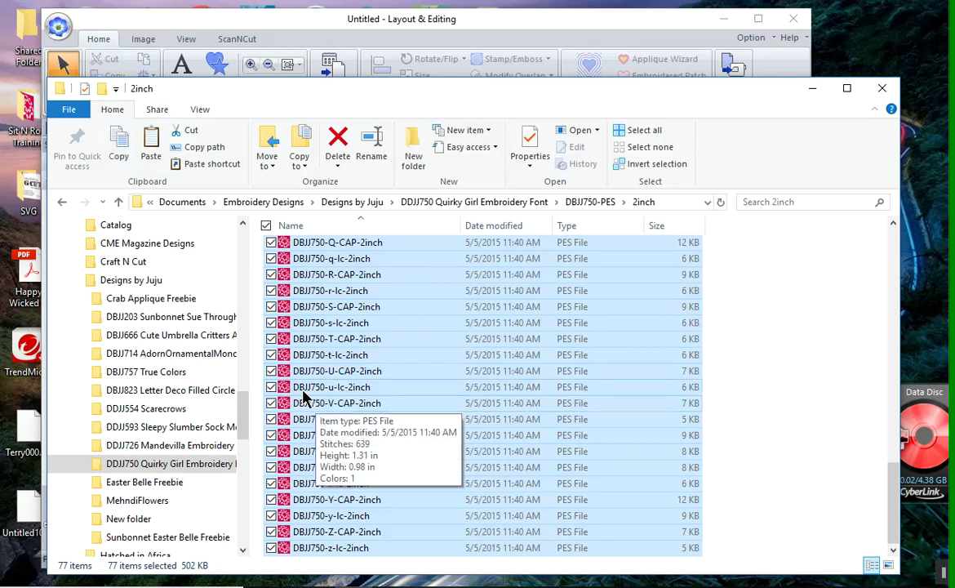
left_click_drag(243, 416, 249, 352)
left_click(62, 201)
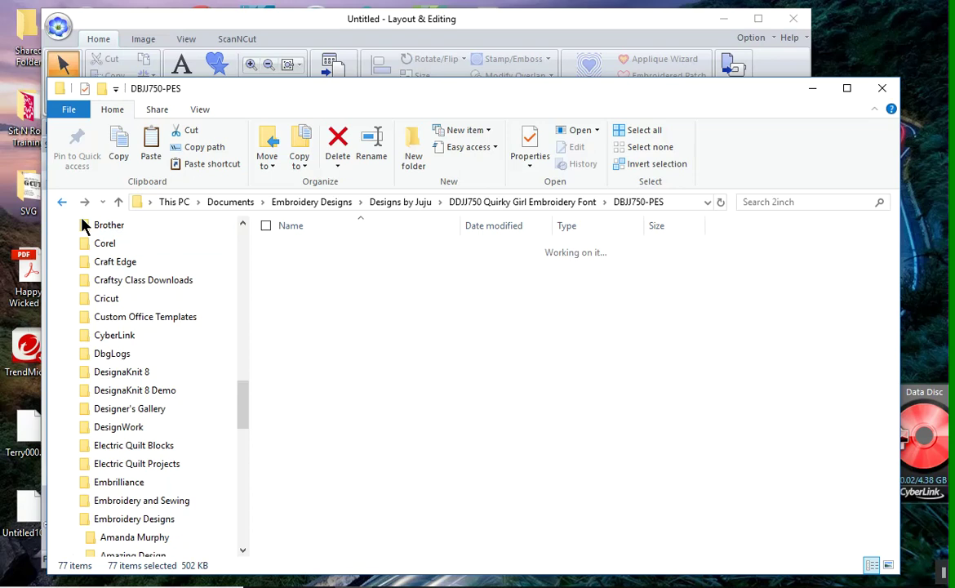
left_click_drag(241, 420, 255, 286)
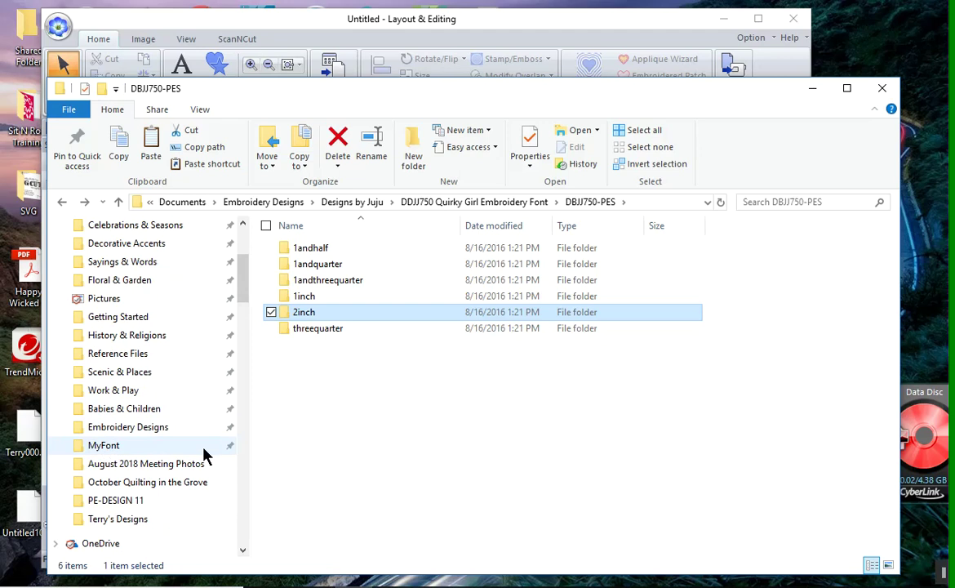
Go to MyFont and open UM_QuirkyGirl_2, which holds 10 PES files.
left_click(110, 445)
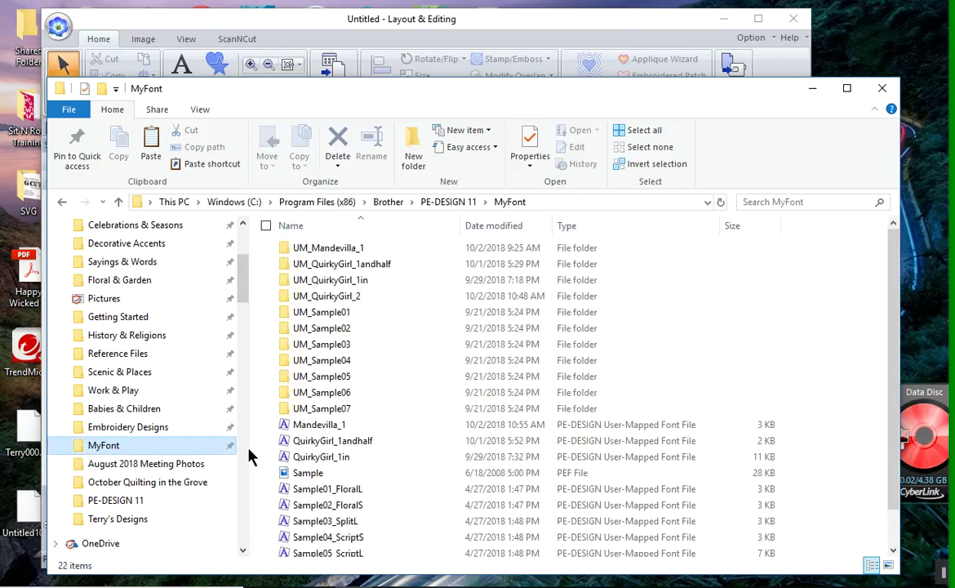
double_click(314, 298)
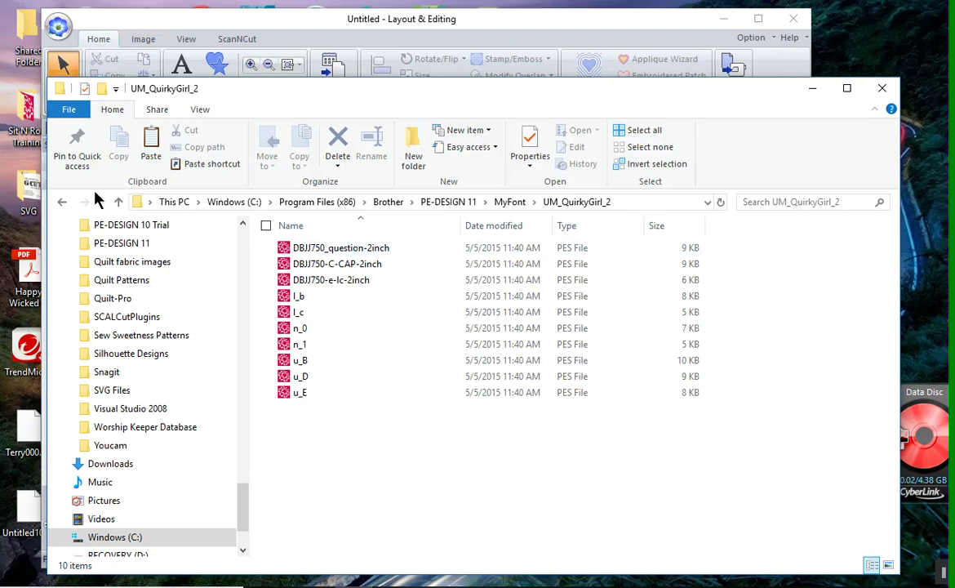
Back in MyFont, rename the UM_QuirkyGirl_2 folder to UM_QuirkyGirl_batch 2.
left_click(62, 203)
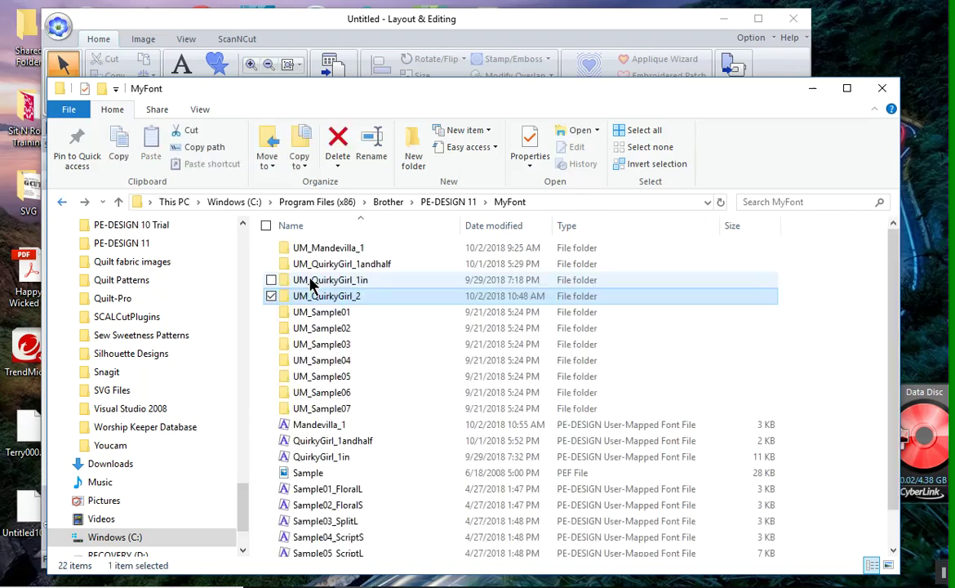
right_click(338, 299)
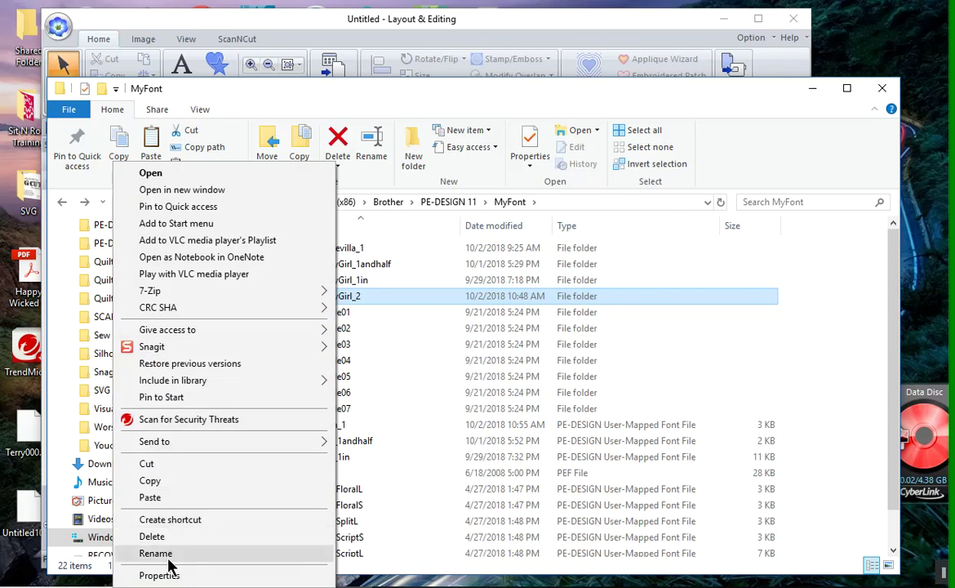
left_click(193, 554)
left_click(365, 296)
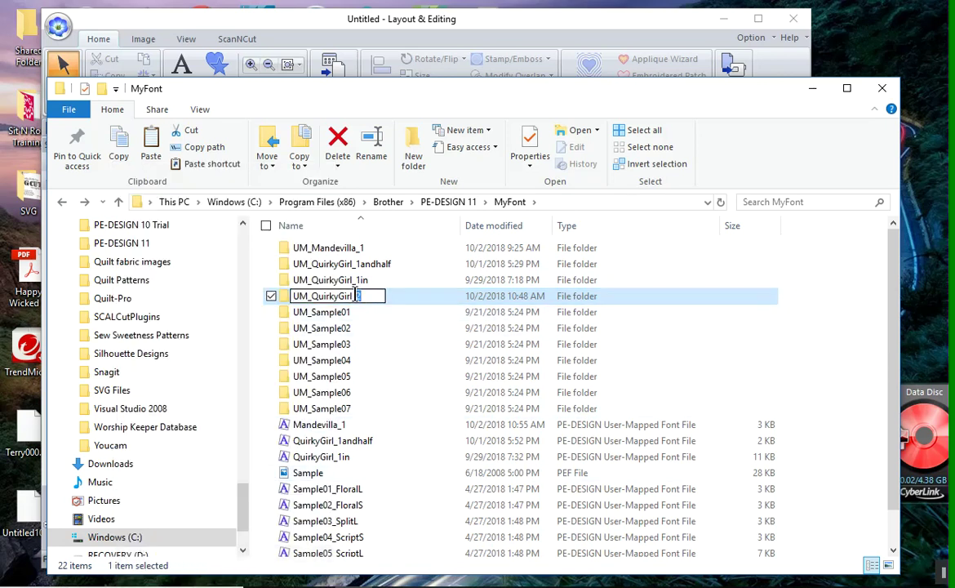
key("shift+Left")
type("batch 2")
Confirm the rename and create a new MyFont folder named UM_QuirkyGirl_2.
left_click(343, 328)
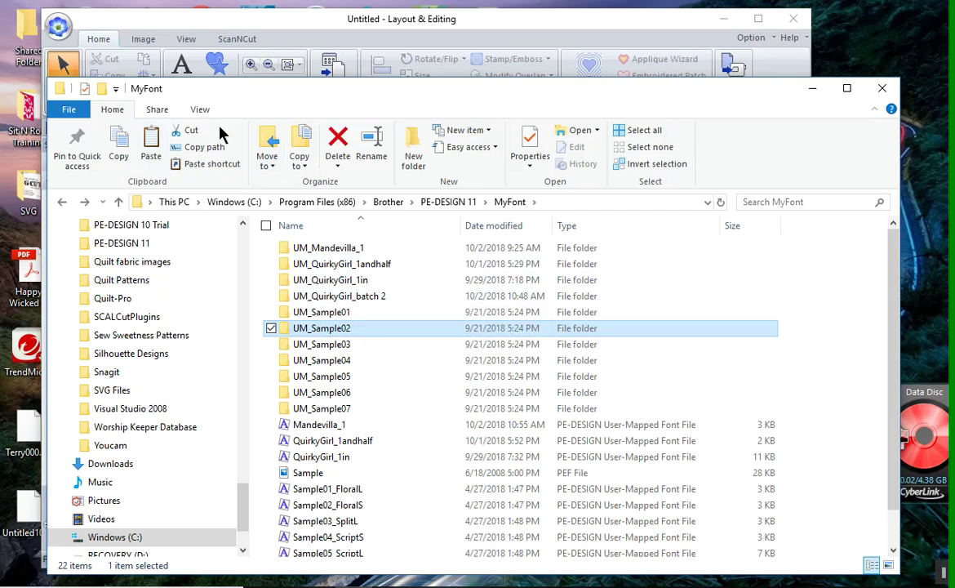
left_click(413, 162)
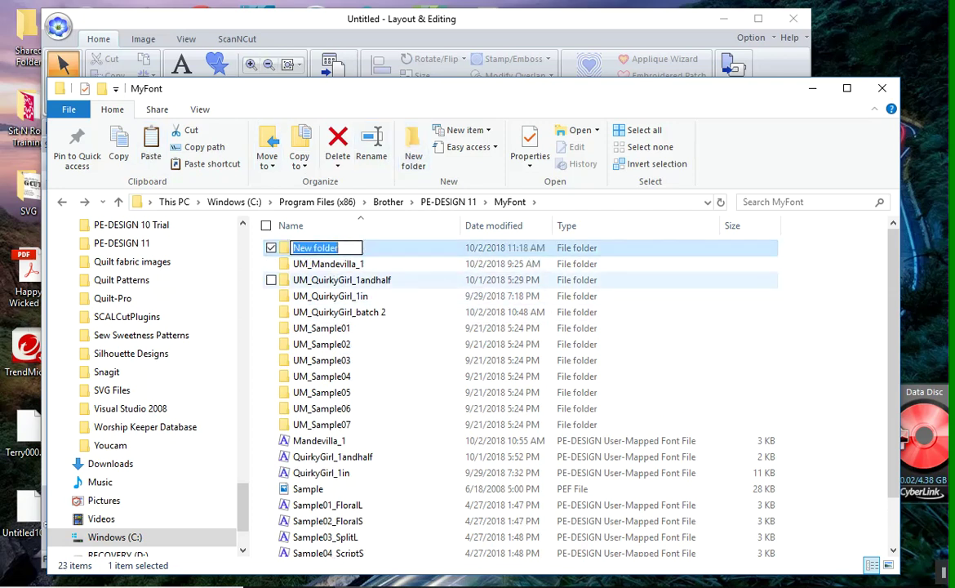
key("BackSpace")
type("UM")
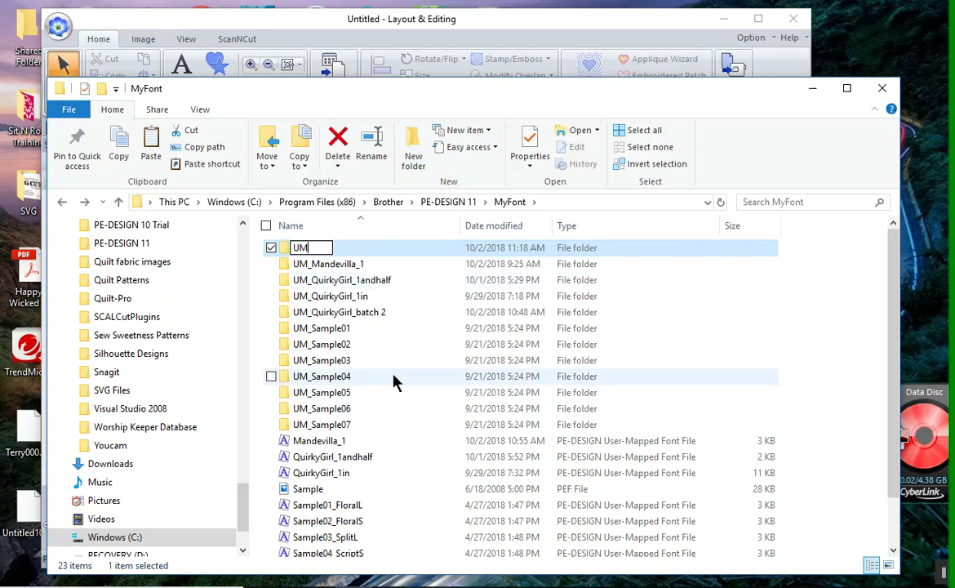
type("_QuirkyG")
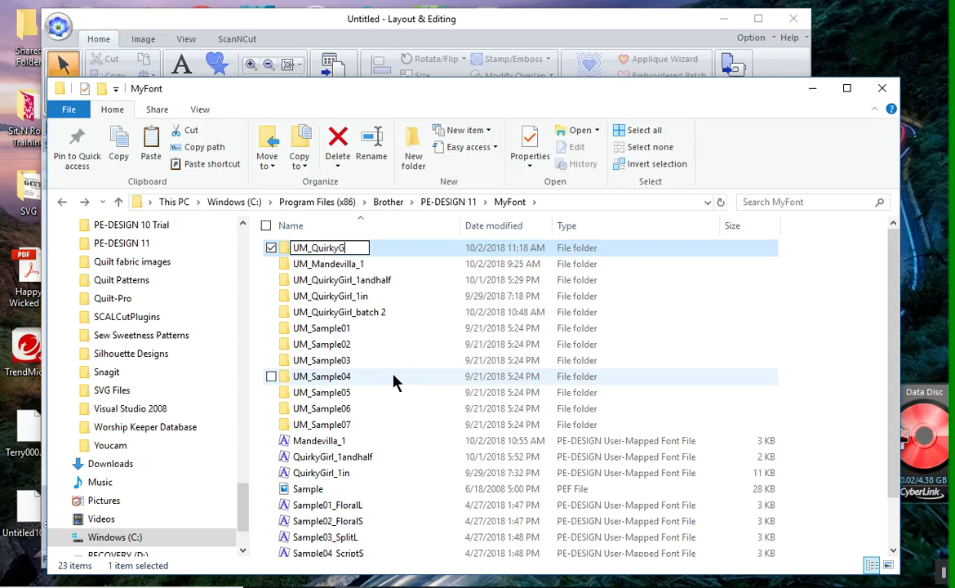
type("irl_2")
key("Return")
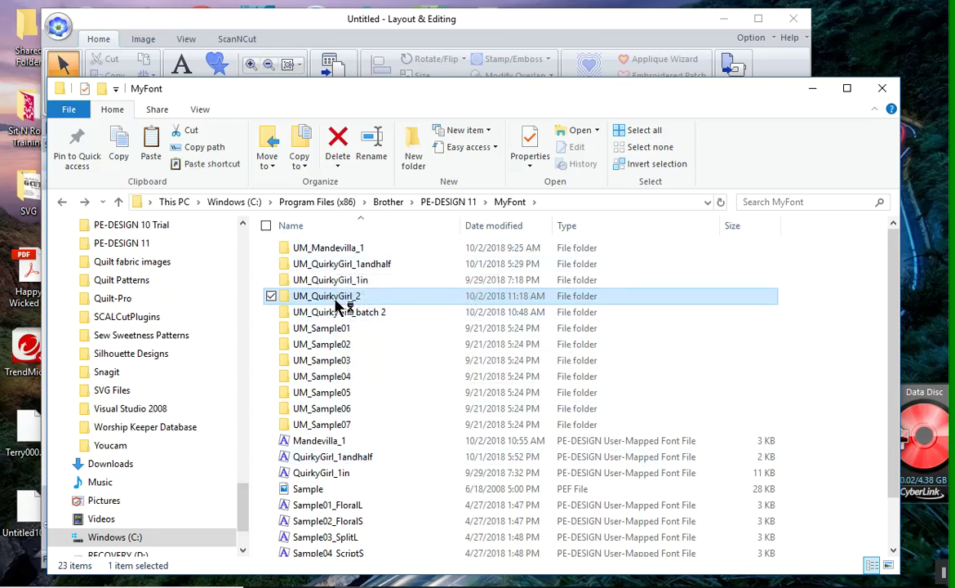
Paste the 77 copied PES files into UM_QuirkyGirl_2 and return to Layout & Editing.
double_click(325, 299)
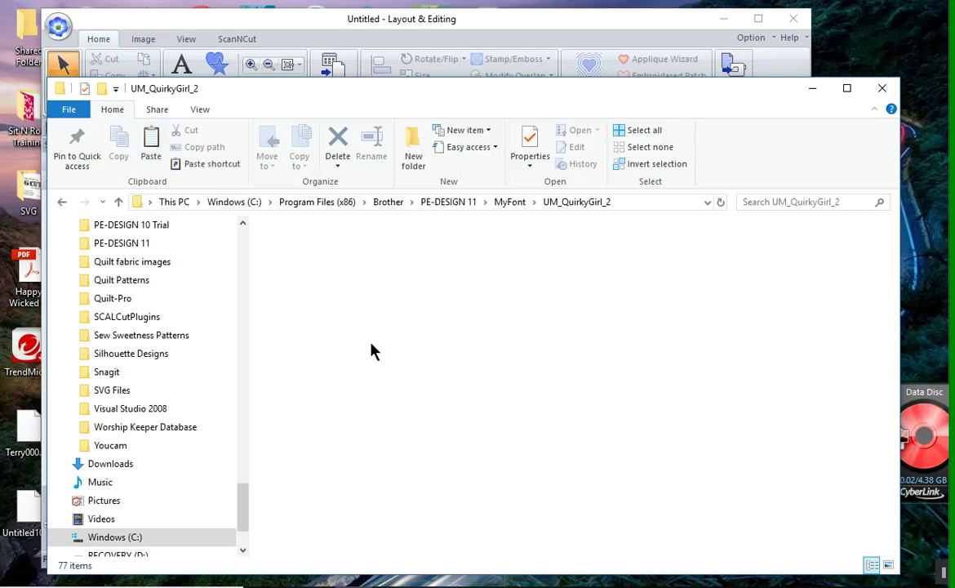
key("ctrl+v")
scroll(401, 321, "down", 1)
scroll(384, 302, "down", 8)
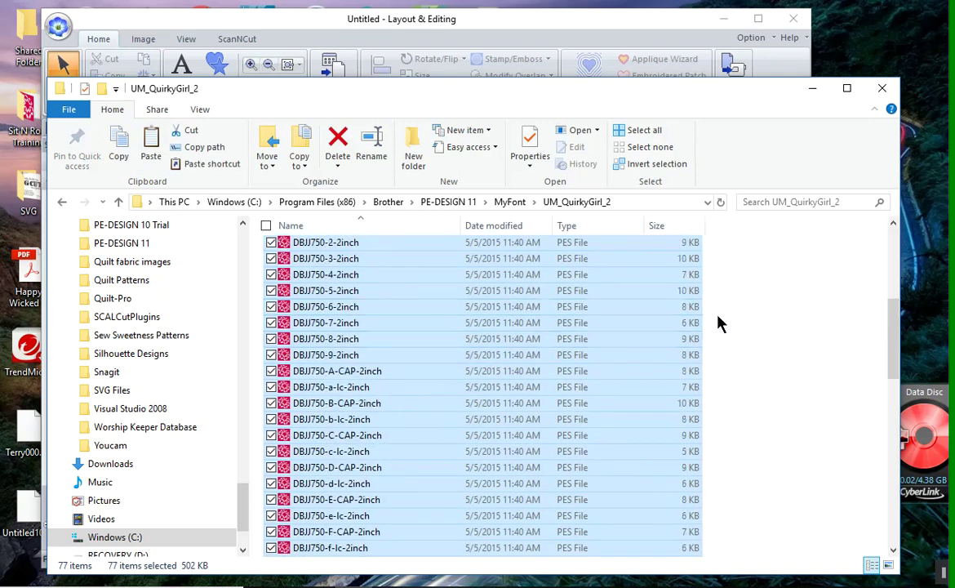
left_click_drag(898, 359, 898, 384)
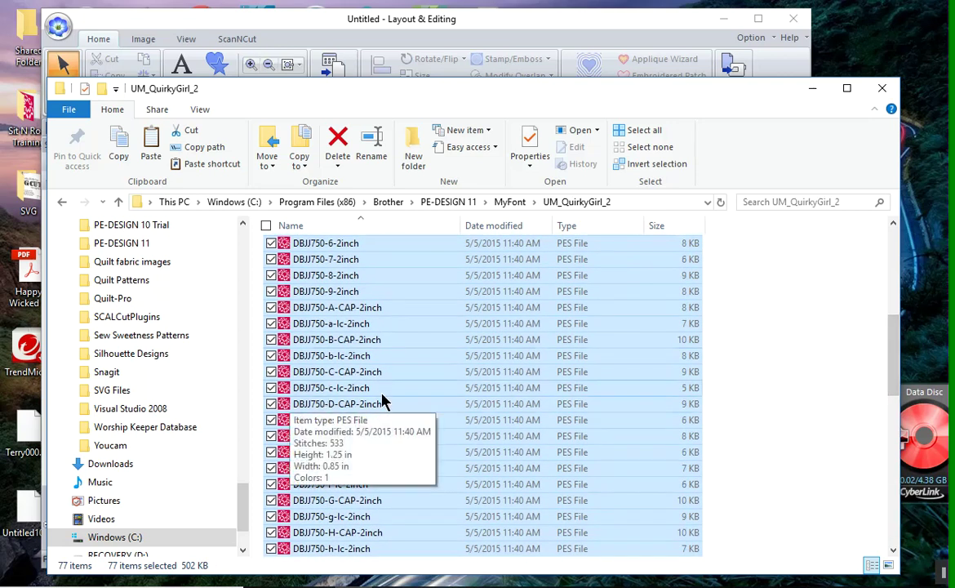
left_click(529, 26)
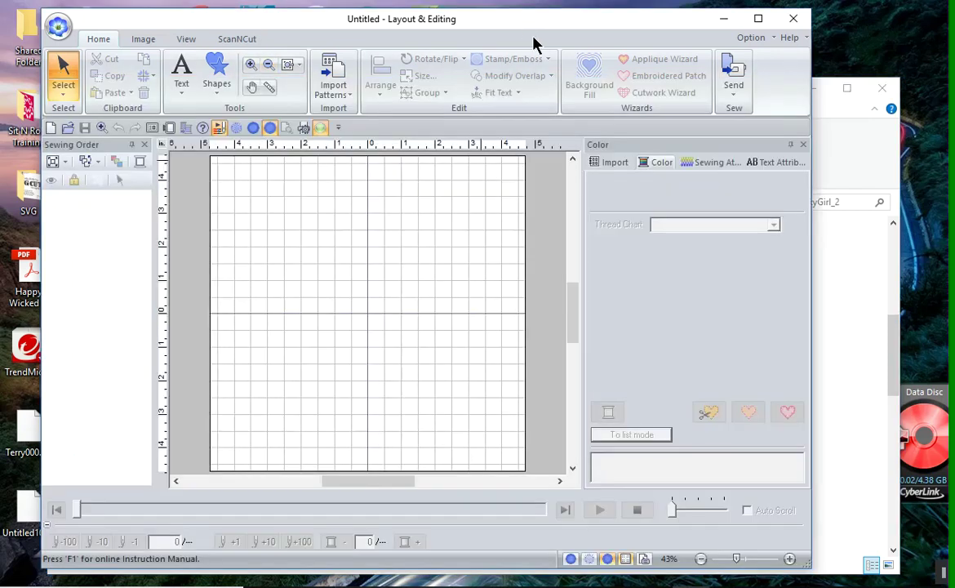
Launch Font Creator from the Option menu and cancel its character height dialog.
left_click(750, 38)
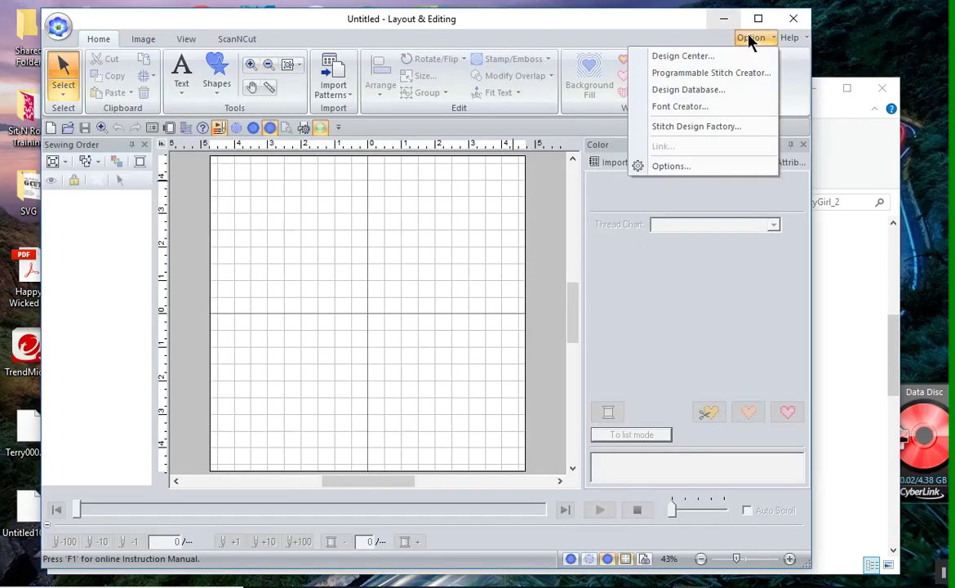
left_click(664, 107)
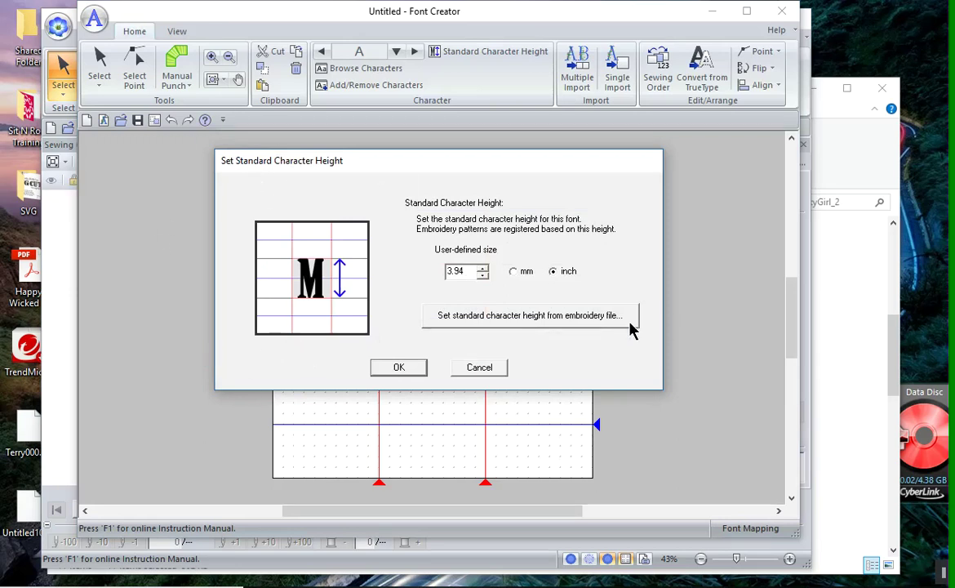
left_click(487, 371)
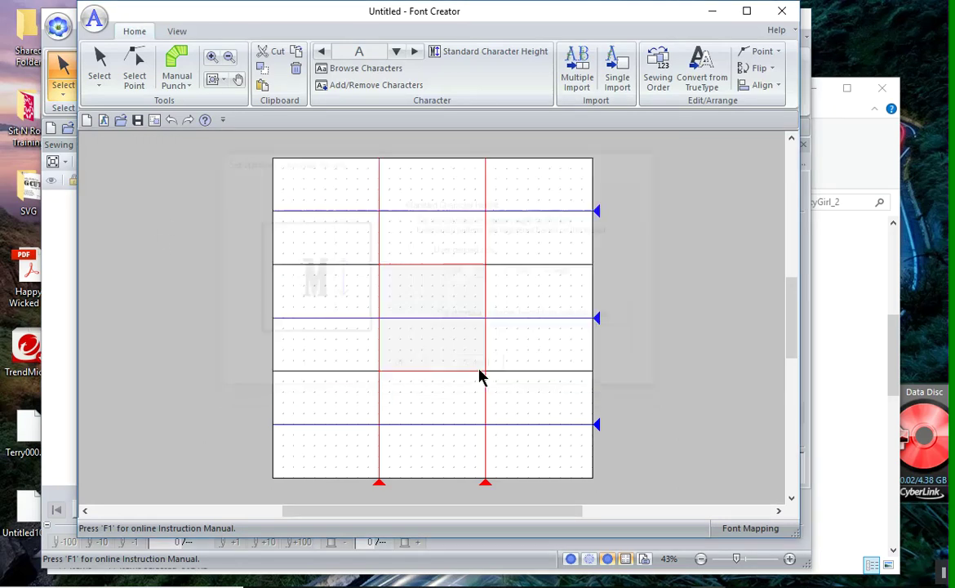
Start a new font mapping and begin picking an embroidery file for character height.
left_click(93, 18)
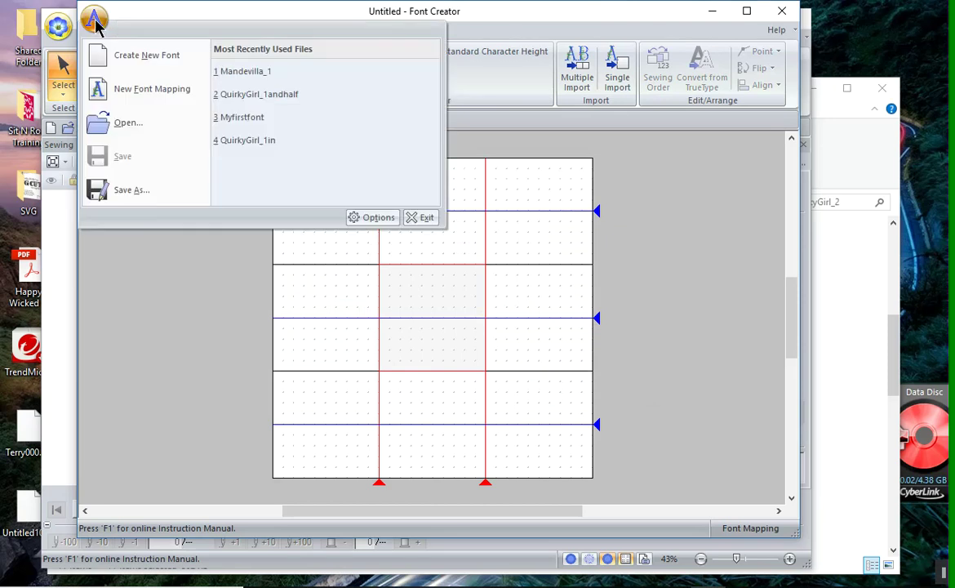
left_click(106, 92)
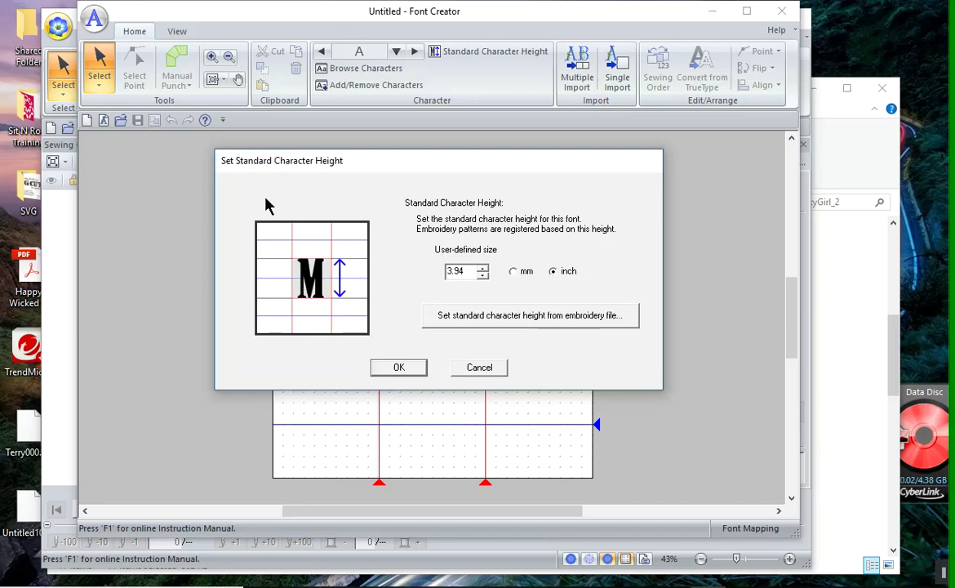
left_click(488, 319)
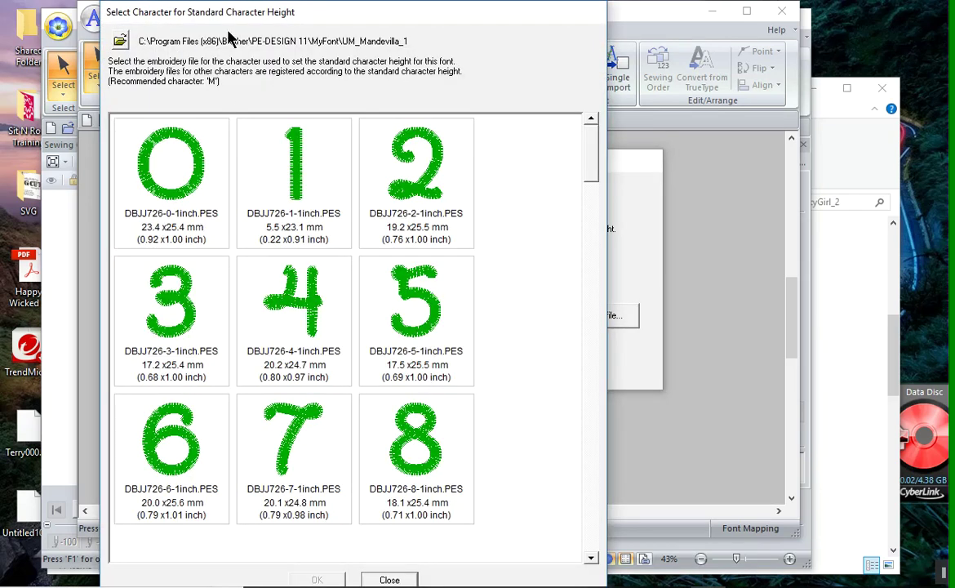
Switch the design source to the UM_QuirkyGirl_2 folder.
left_click(120, 42)
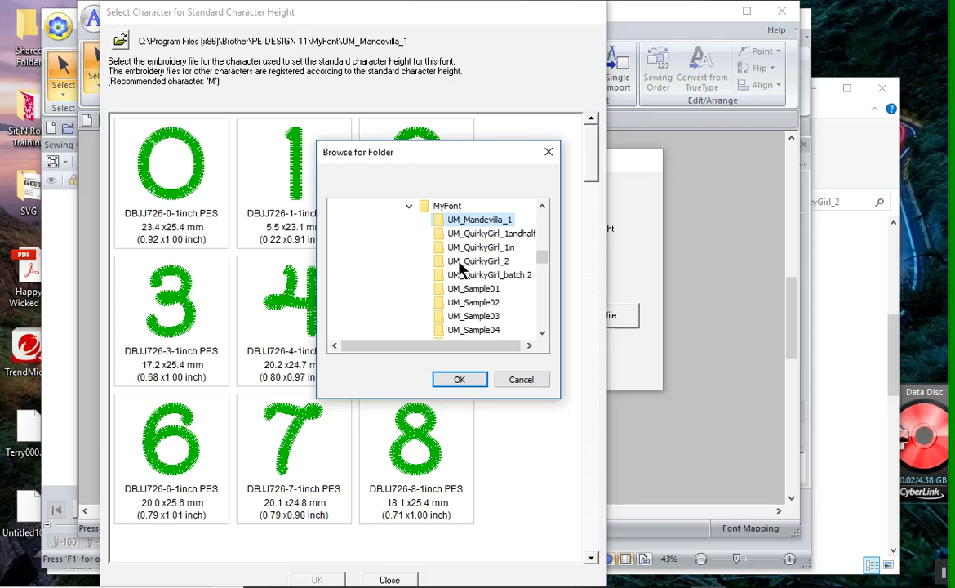
left_click(462, 262)
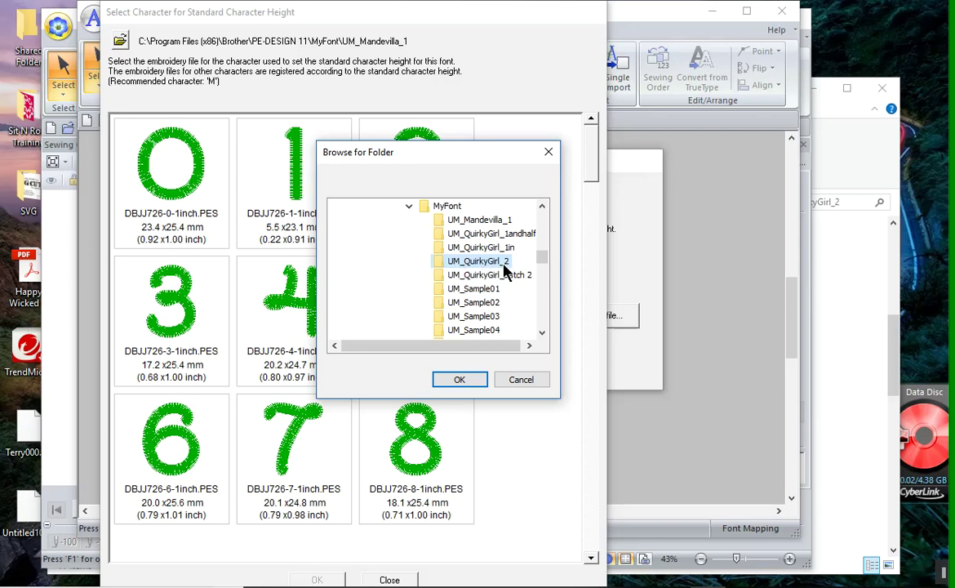
left_click(462, 380)
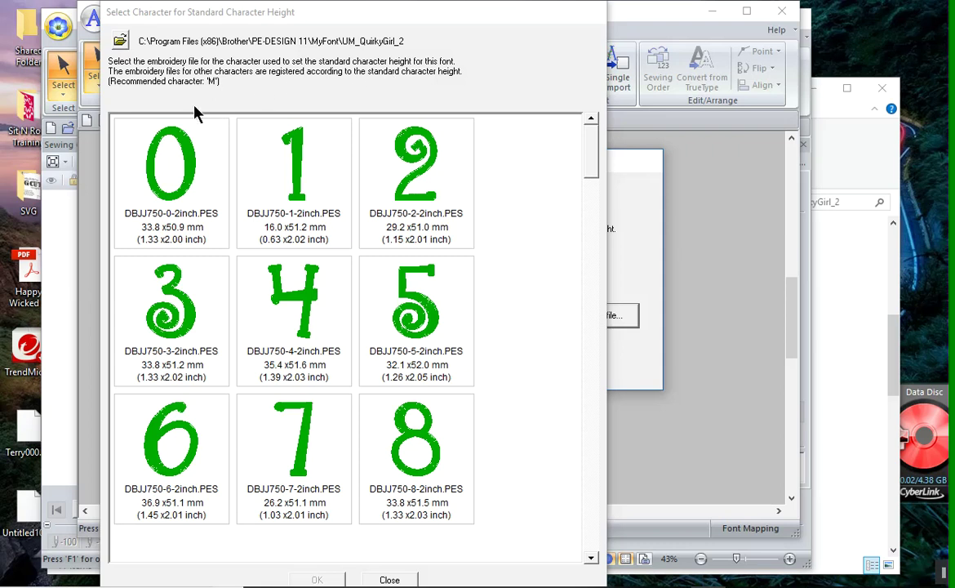
Choose the DBJJ750-M-CAP capital M design as the standard character height reference.
scroll(363, 420, "down", 4)
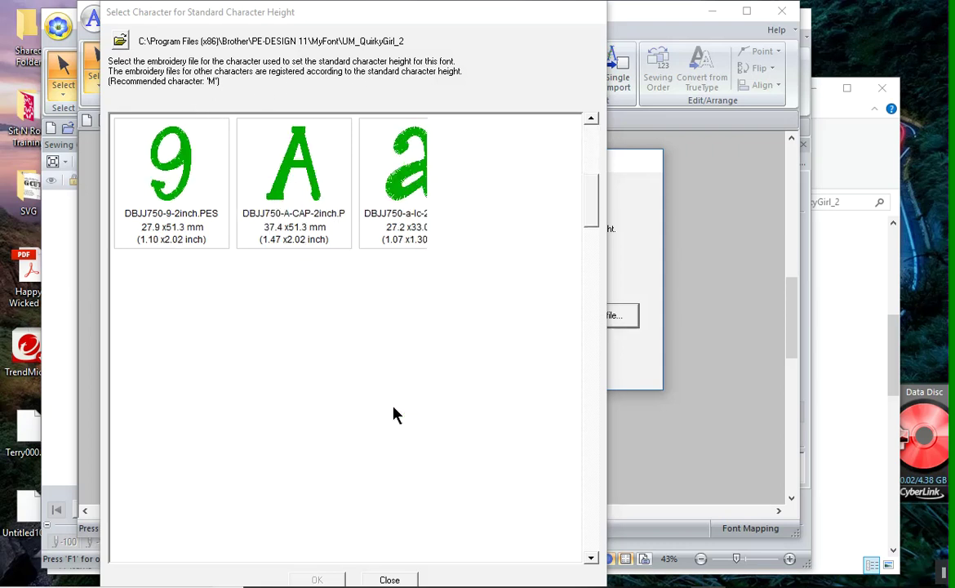
scroll(394, 414, "down", 6)
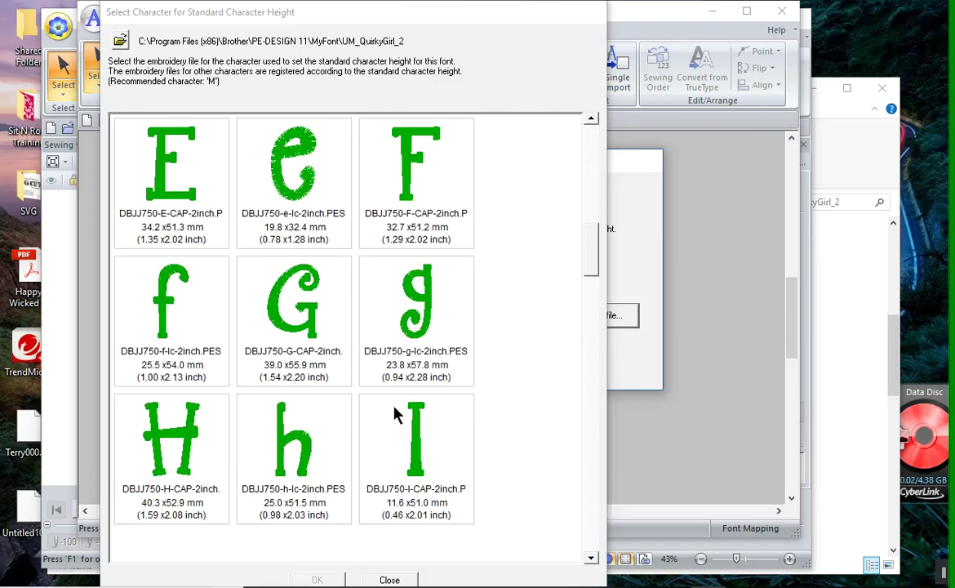
scroll(396, 412, "down", 1)
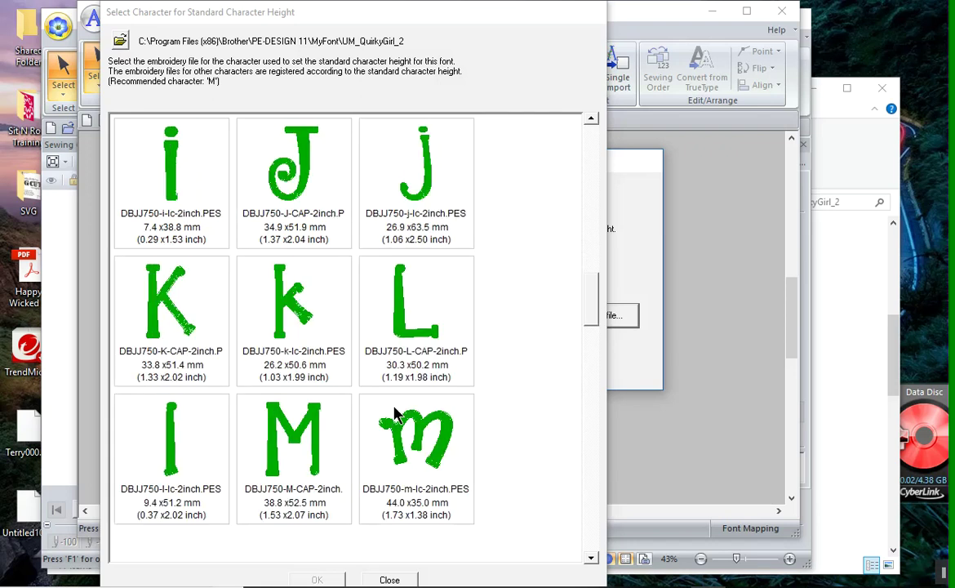
left_click(293, 459)
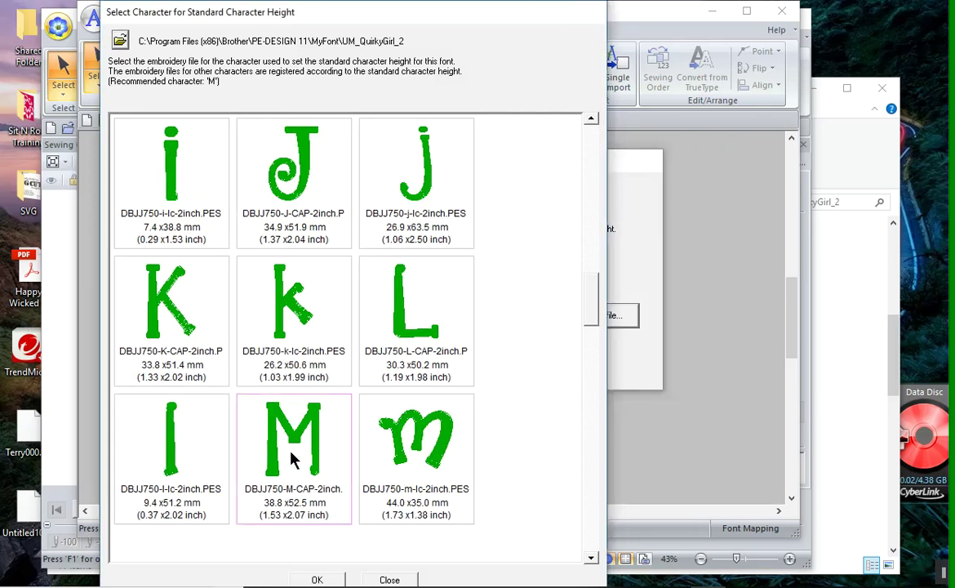
left_click(317, 579)
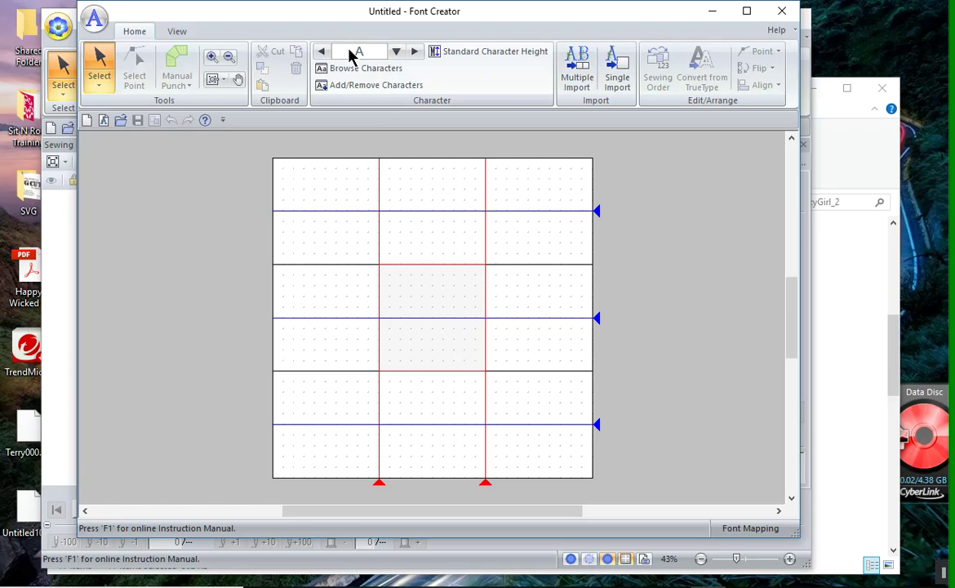
left_click(396, 52)
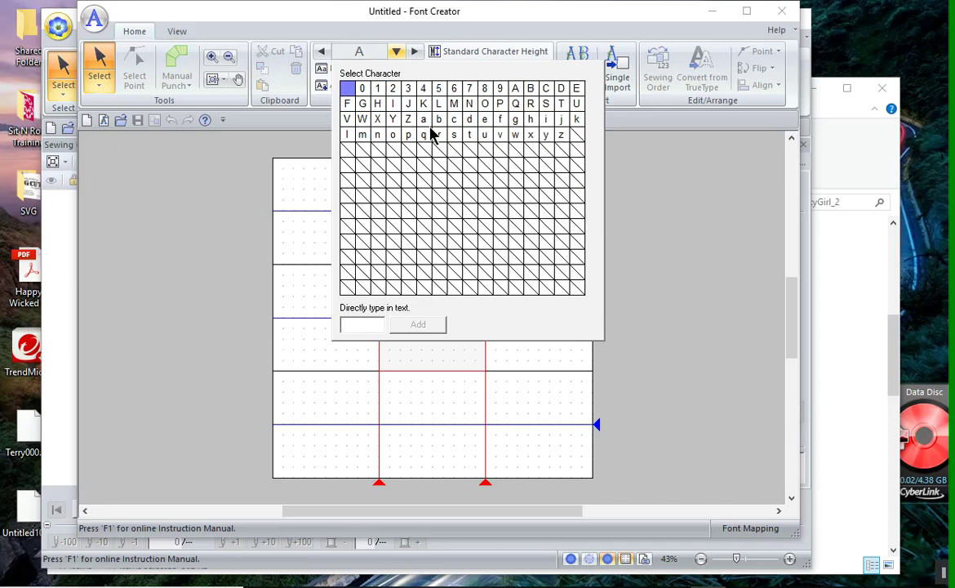
left_click(363, 323)
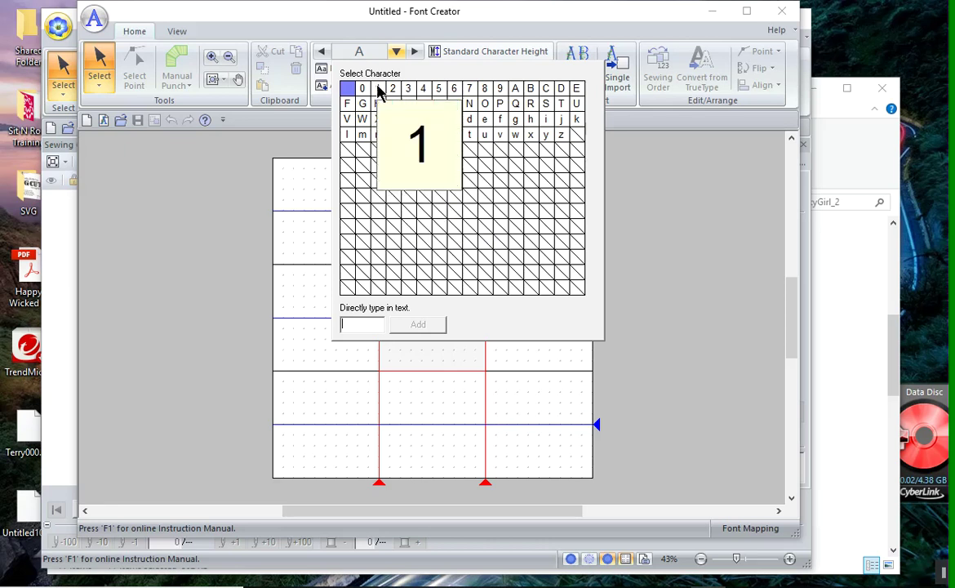
left_click(516, 90)
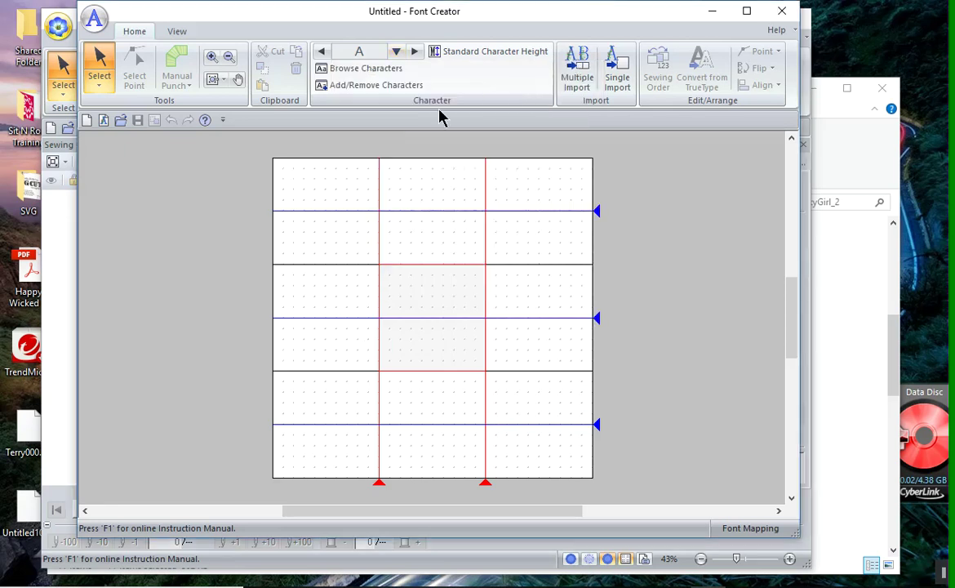
left_click(617, 79)
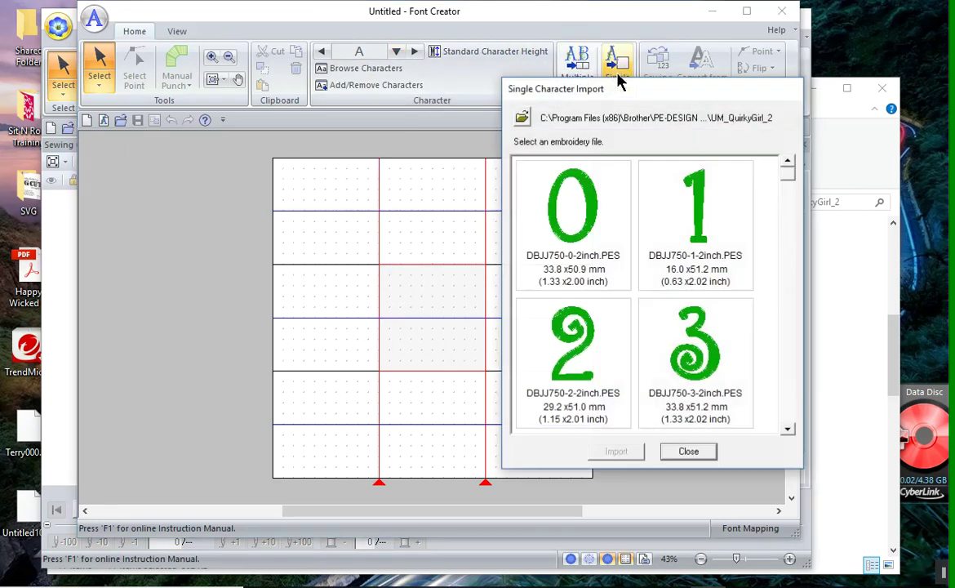
Import the A-CAP and B-CAP designs into the A and B character slots.
left_click_drag(787, 179, 784, 282)
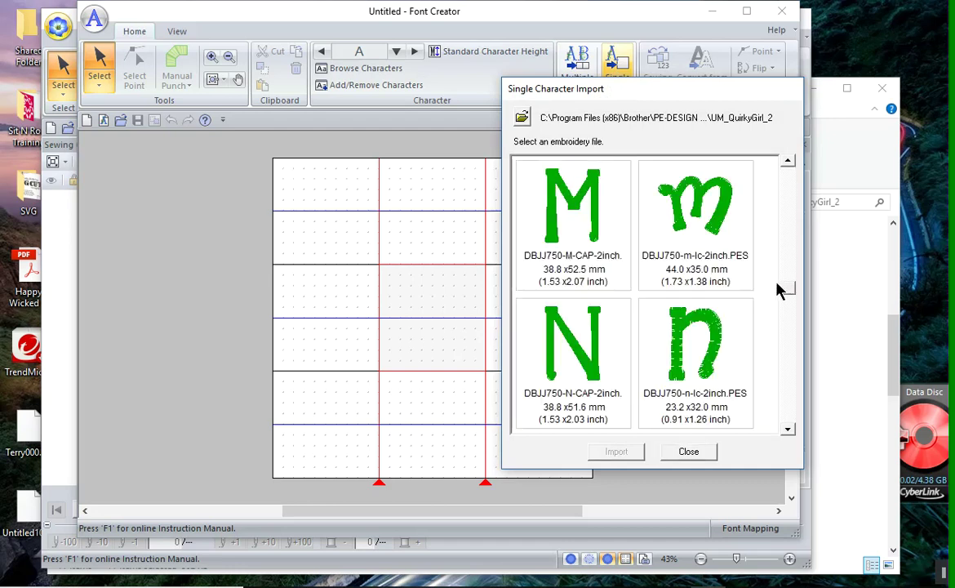
scroll(689, 294, "up", 8)
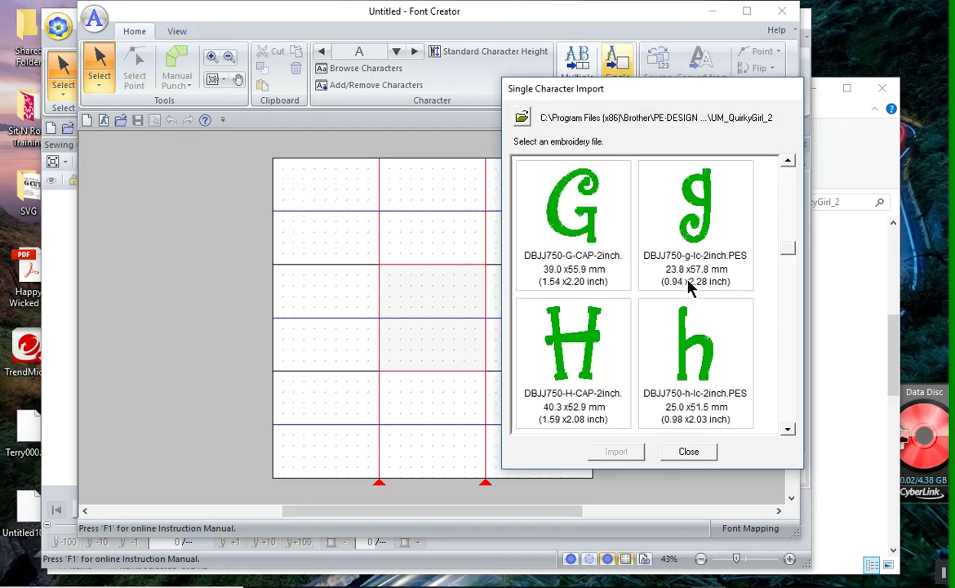
scroll(688, 285, "up", 4)
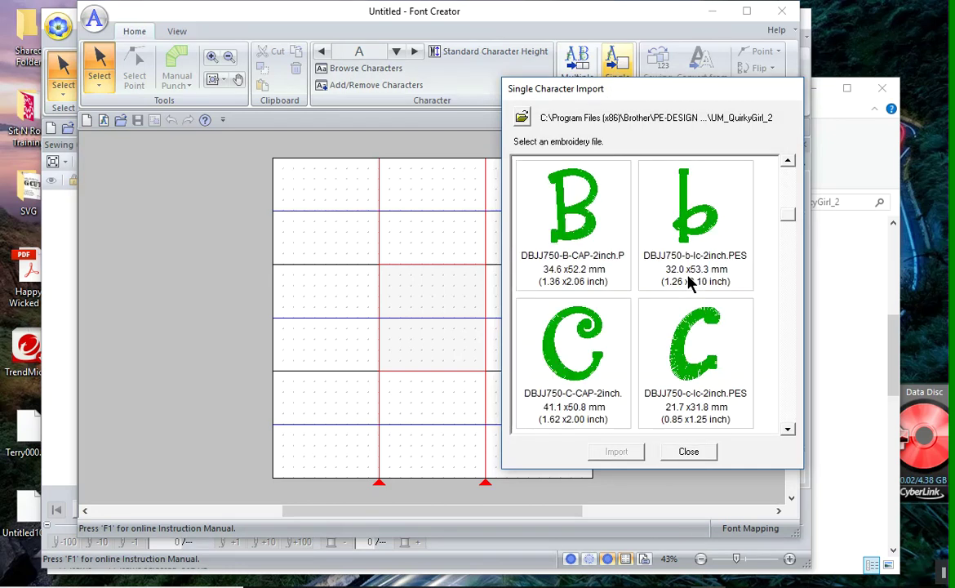
left_click(521, 197)
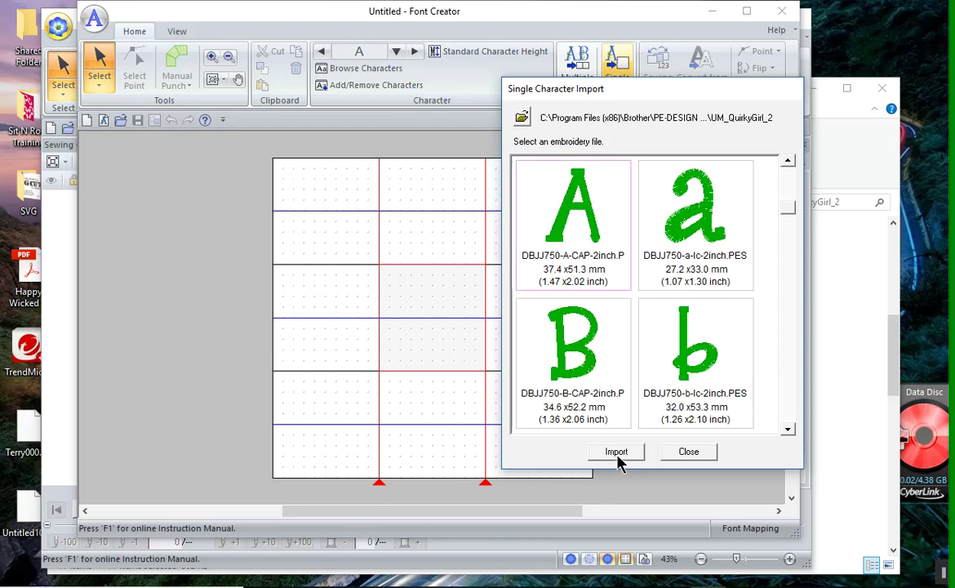
left_click(617, 454)
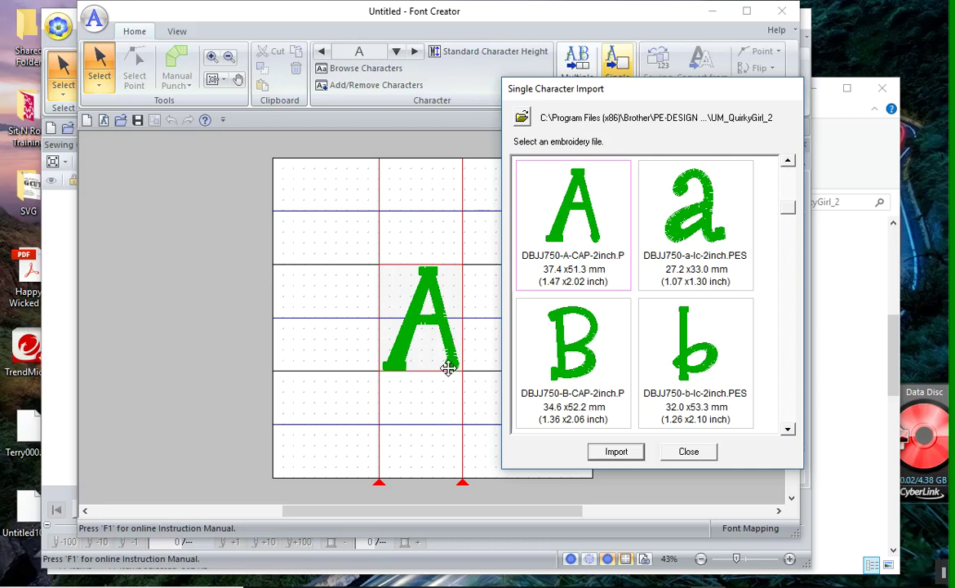
left_click(396, 54)
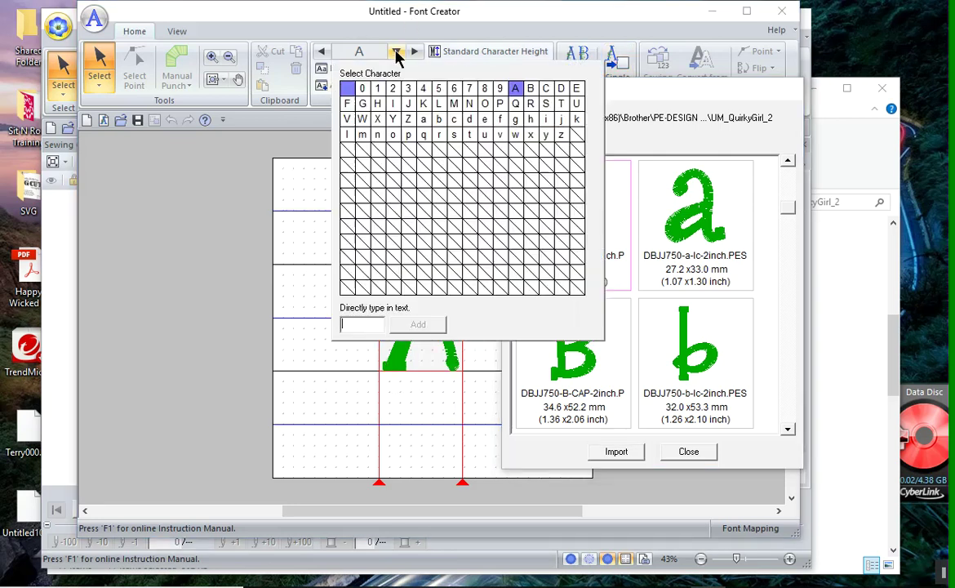
left_click(523, 92)
left_click(547, 327)
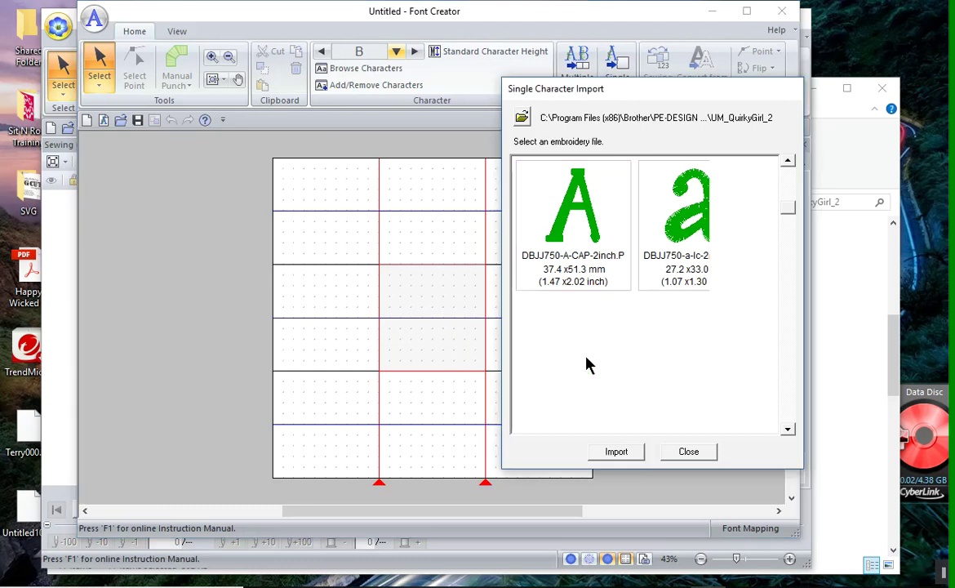
left_click(617, 454)
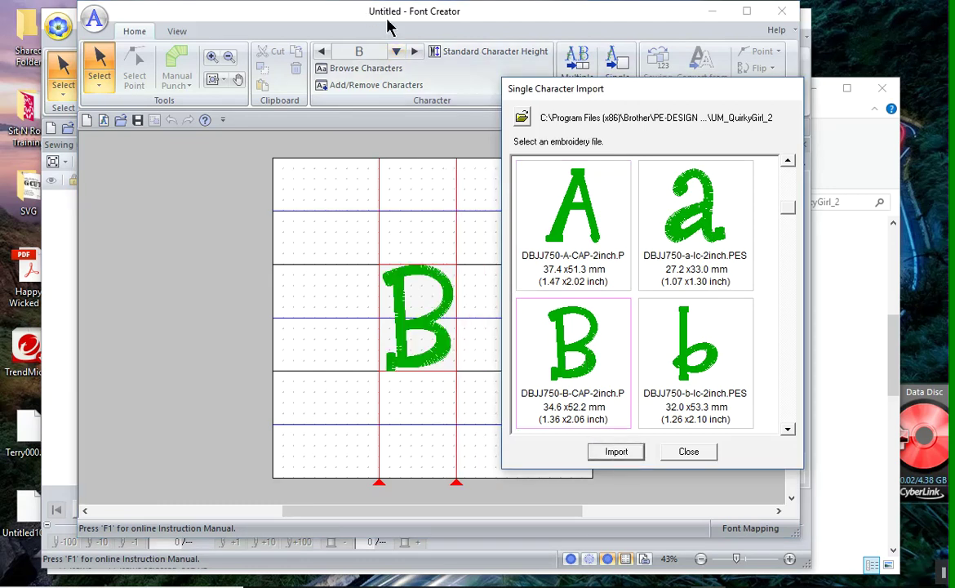
Import C-CAP into character C and a-lc into lowercase a.
left_click(414, 52)
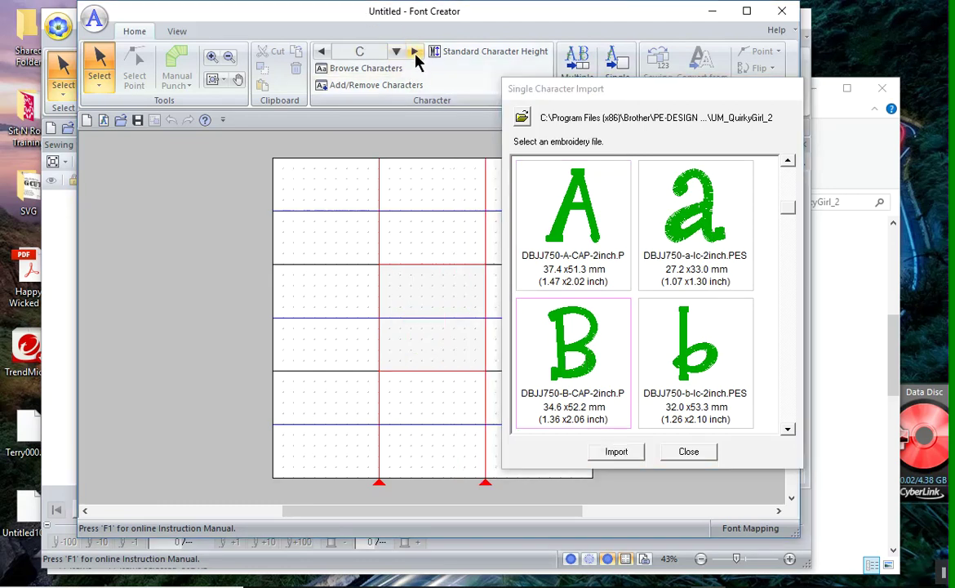
left_click(788, 429)
left_click(561, 227)
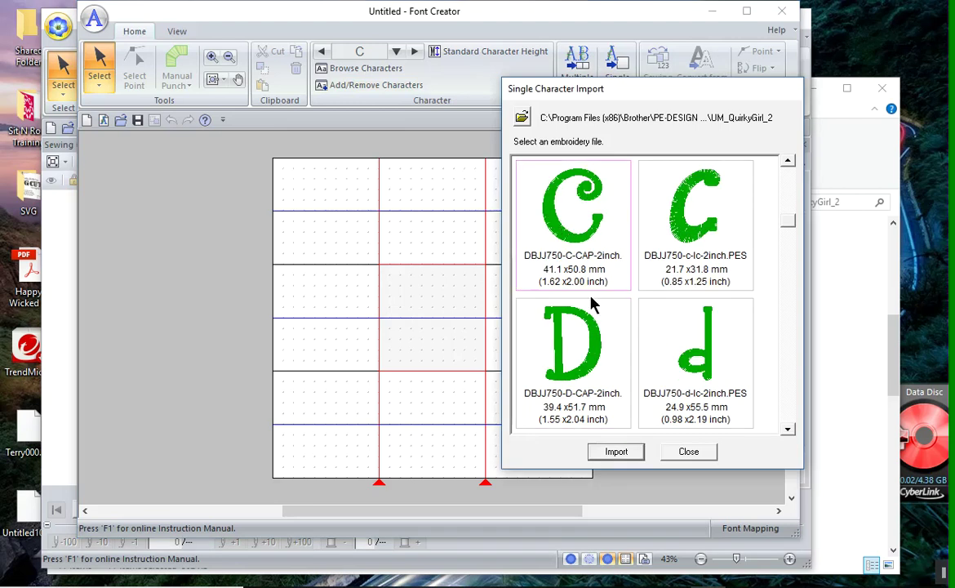
left_click(616, 454)
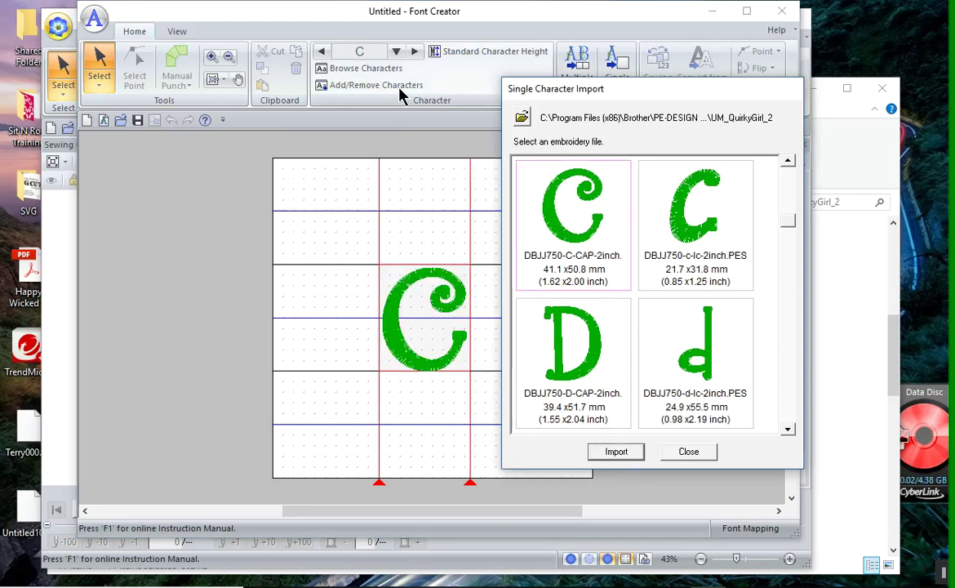
left_click(397, 51)
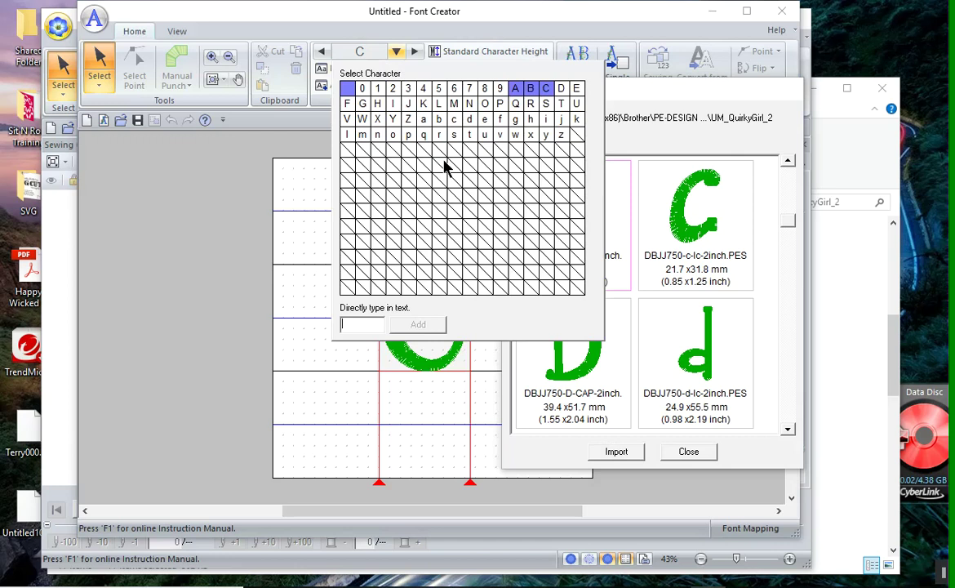
left_click(423, 119)
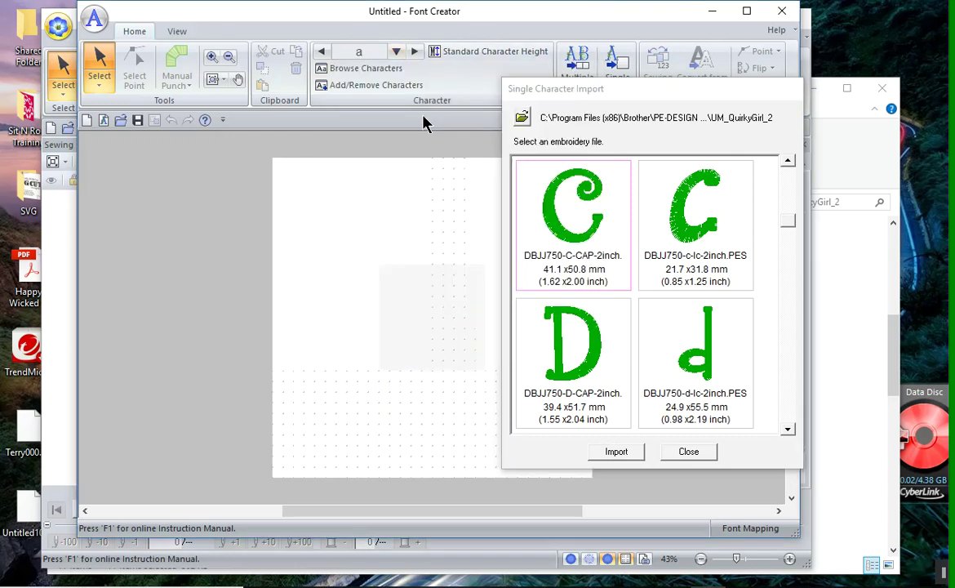
scroll(682, 372, "up", 4)
scroll(686, 367, "down", 1)
left_click(690, 361)
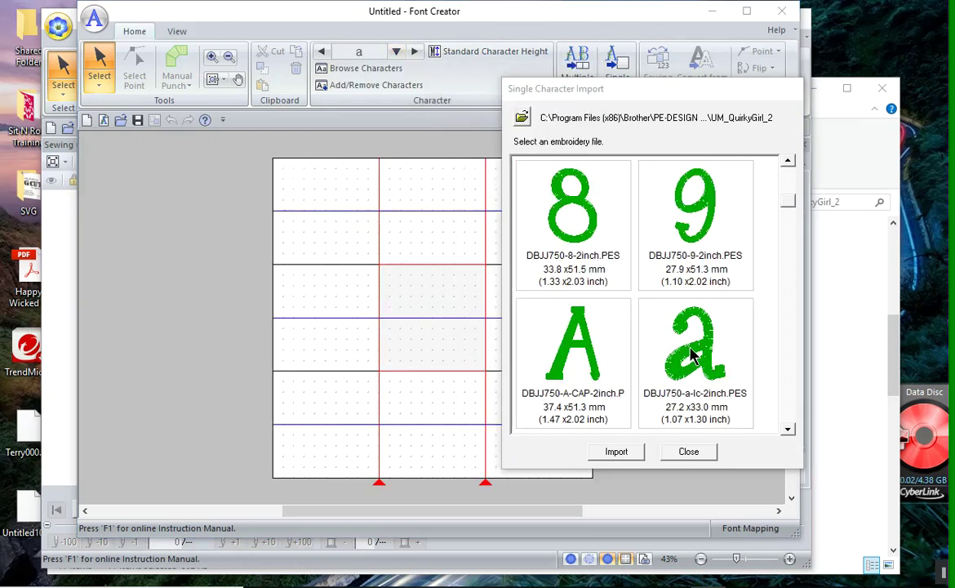
left_click(608, 450)
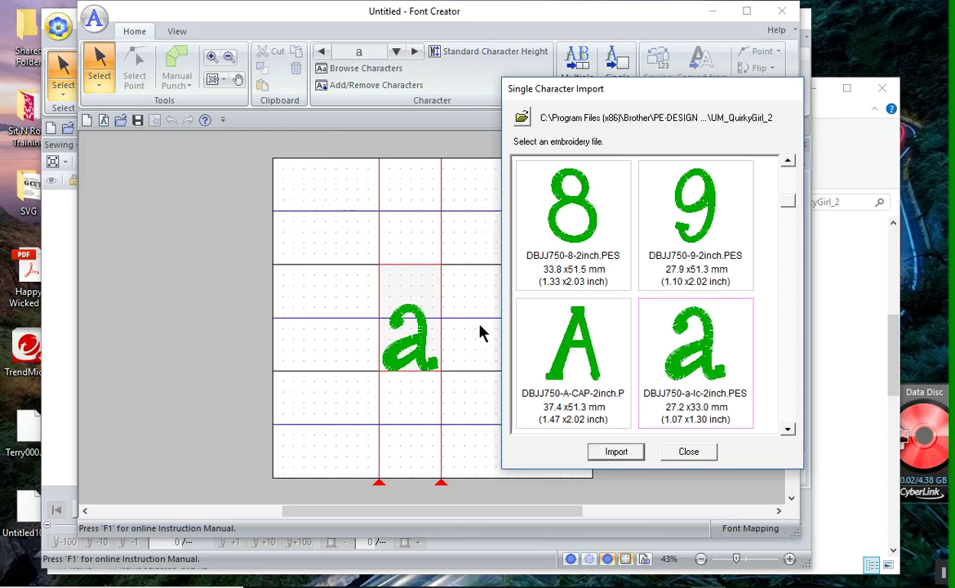
Switch to the still-empty lowercase g character.
left_click(396, 54)
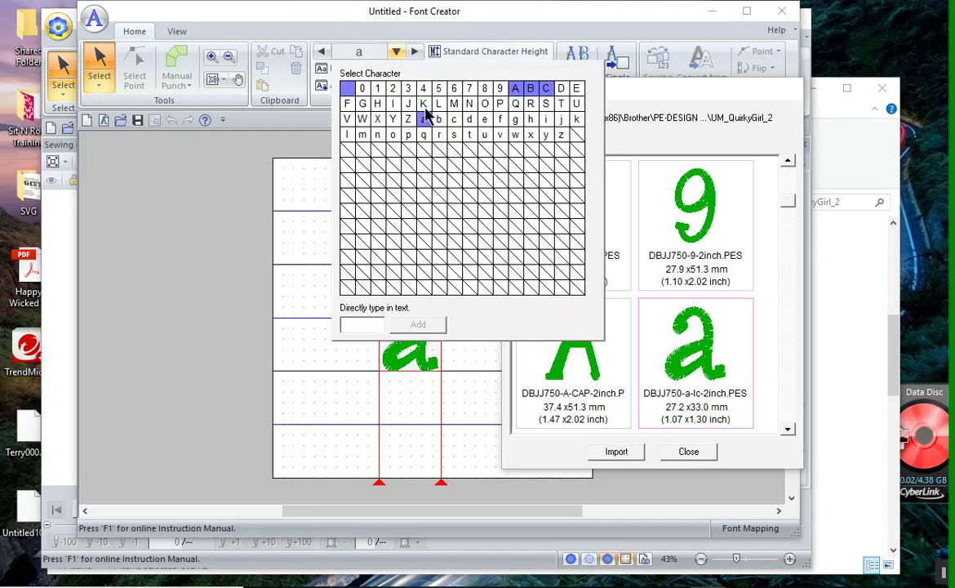
left_click(516, 119)
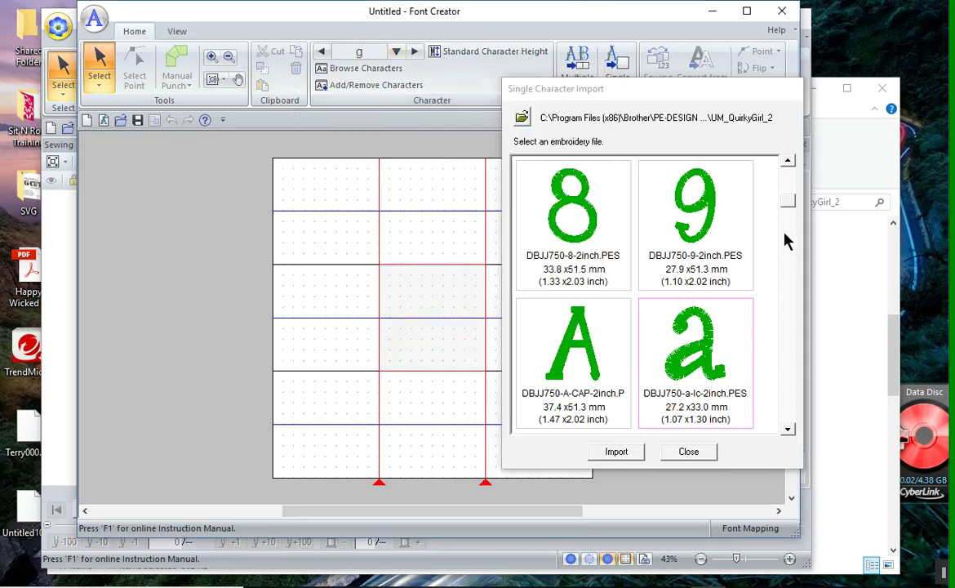
left_click_drag(788, 200, 787, 237)
Import DBJJ750-g-lc-2inch.PES into g and drag it down so its tail hangs below baseline.
scroll(755, 303, "down", 2)
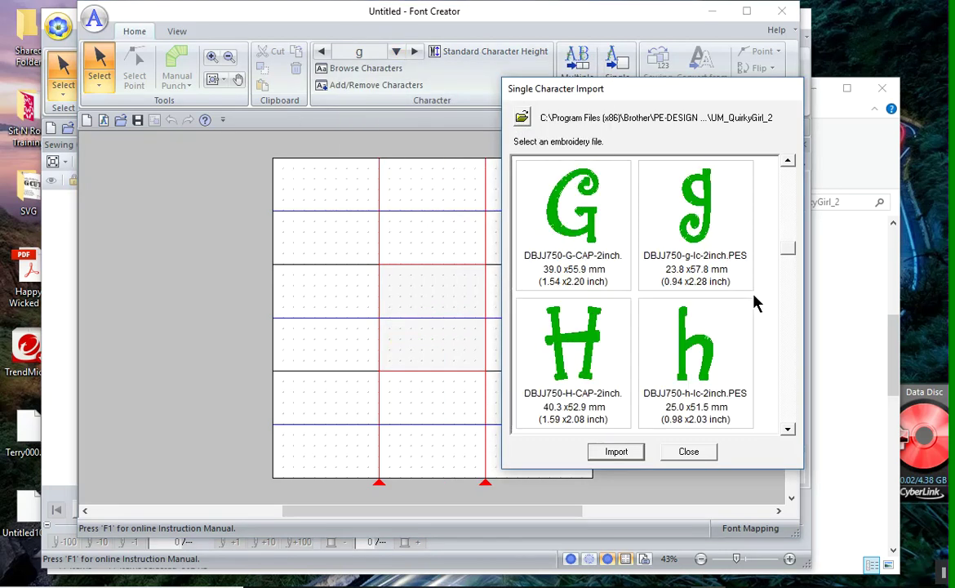
left_click(690, 261)
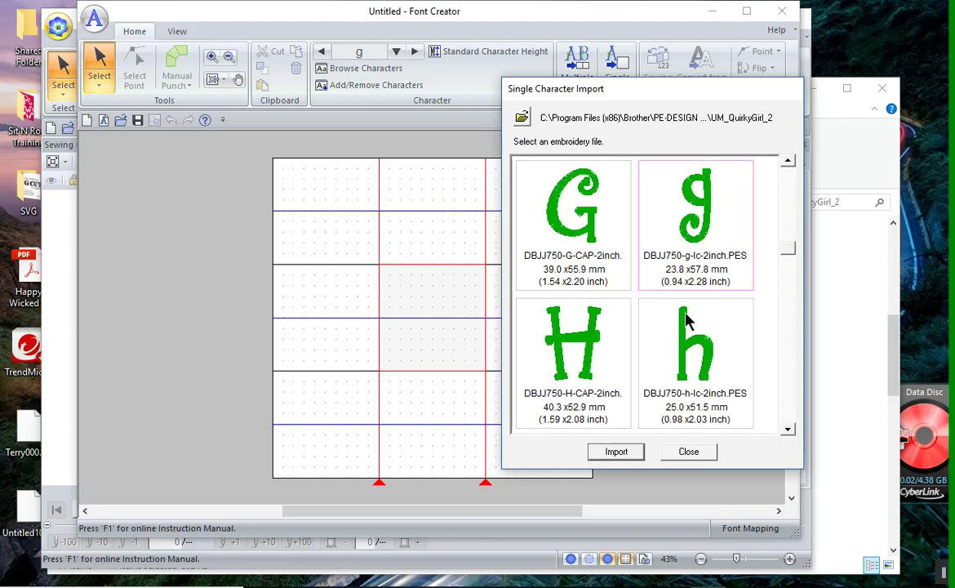
left_click(619, 453)
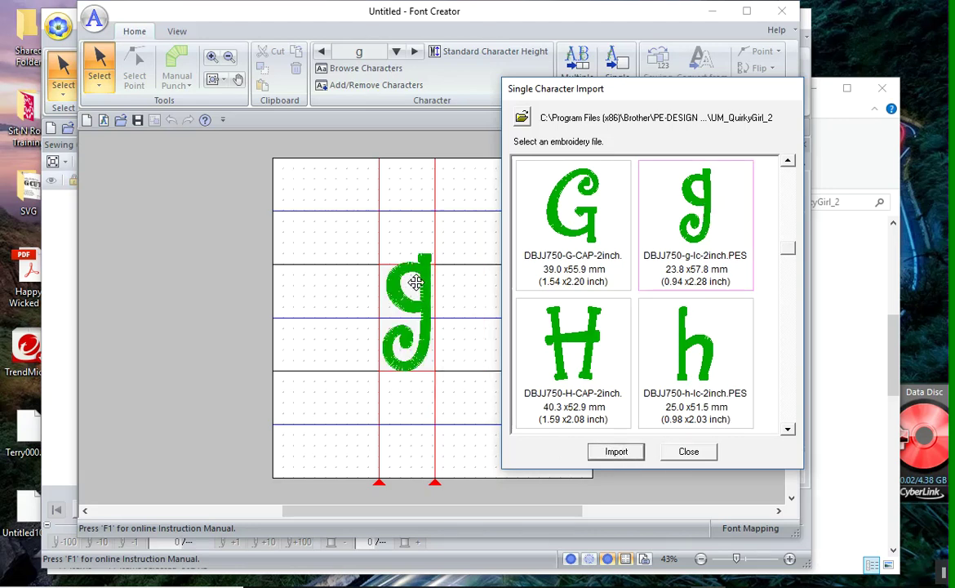
left_click(401, 283)
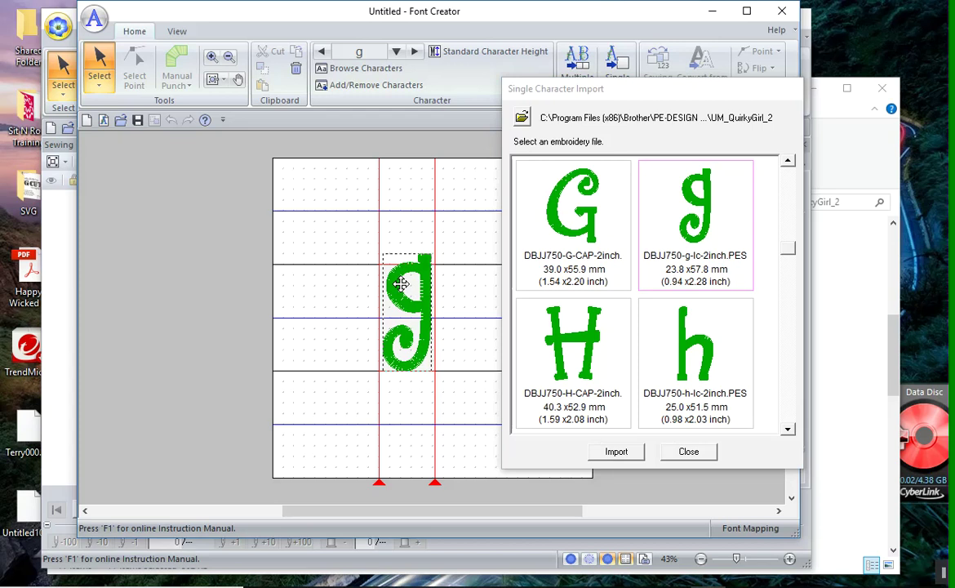
left_click_drag(401, 284, 404, 363)
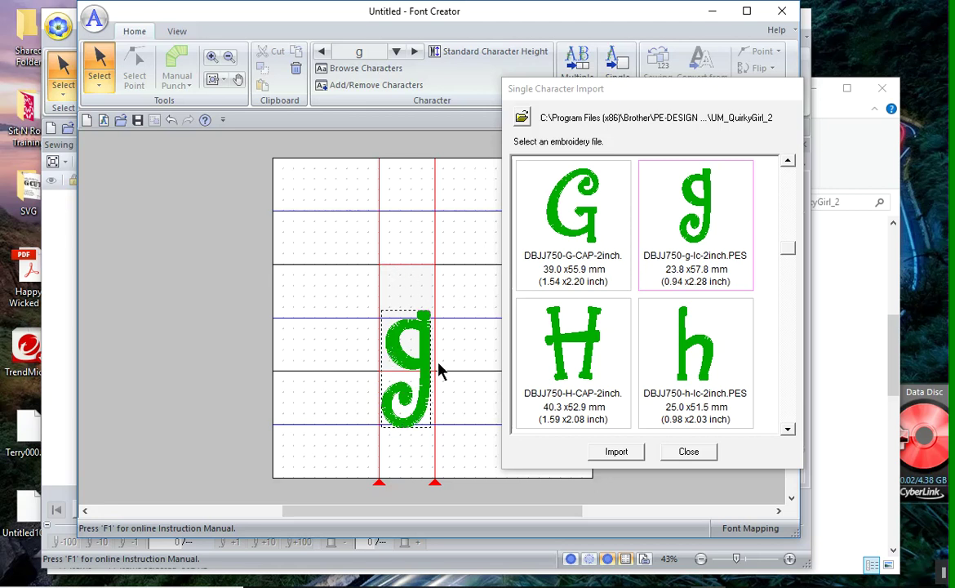
left_click(327, 69)
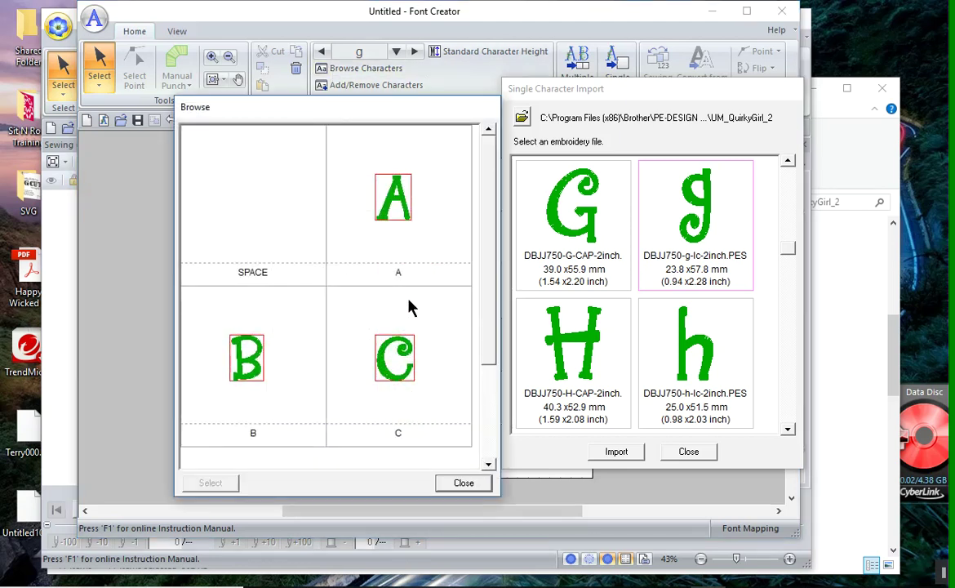
Close the character browser and add '#' through Add/Remove Characters.
scroll(410, 307, "down", 1)
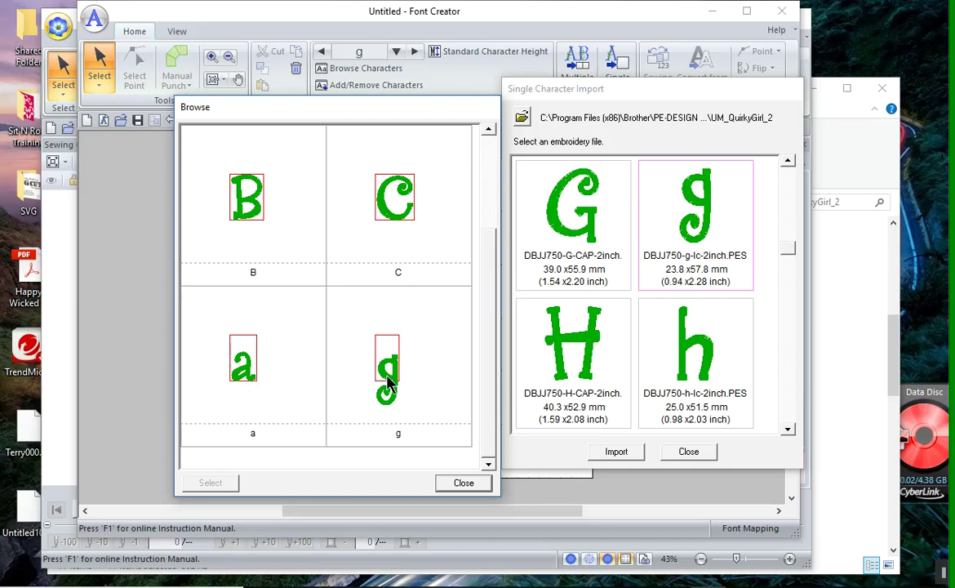
left_click(464, 483)
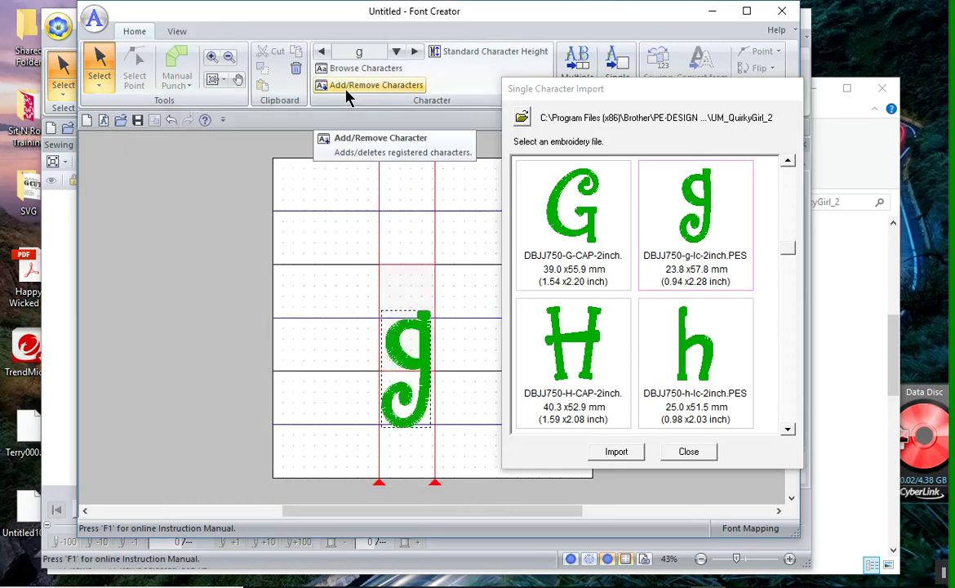
left_click(345, 90)
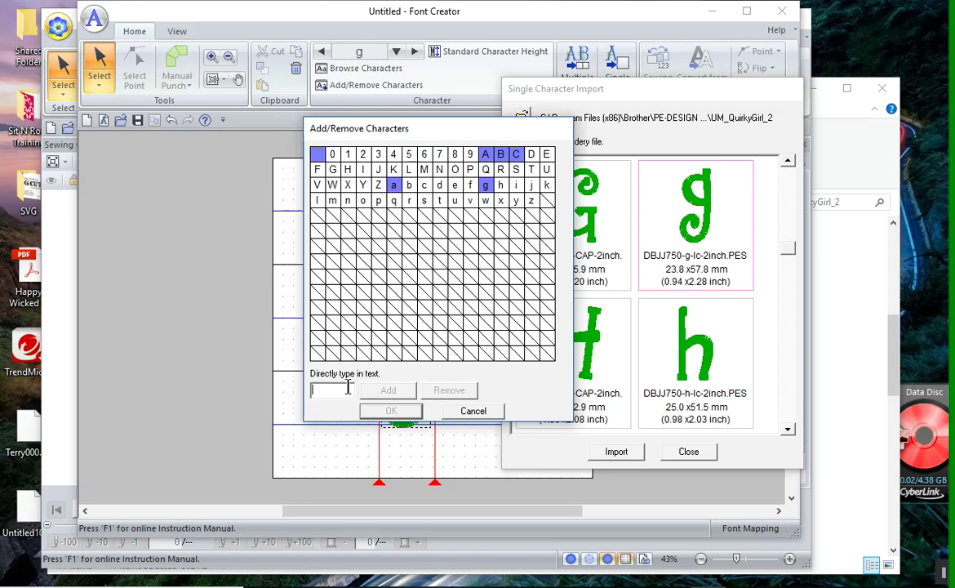
type("#")
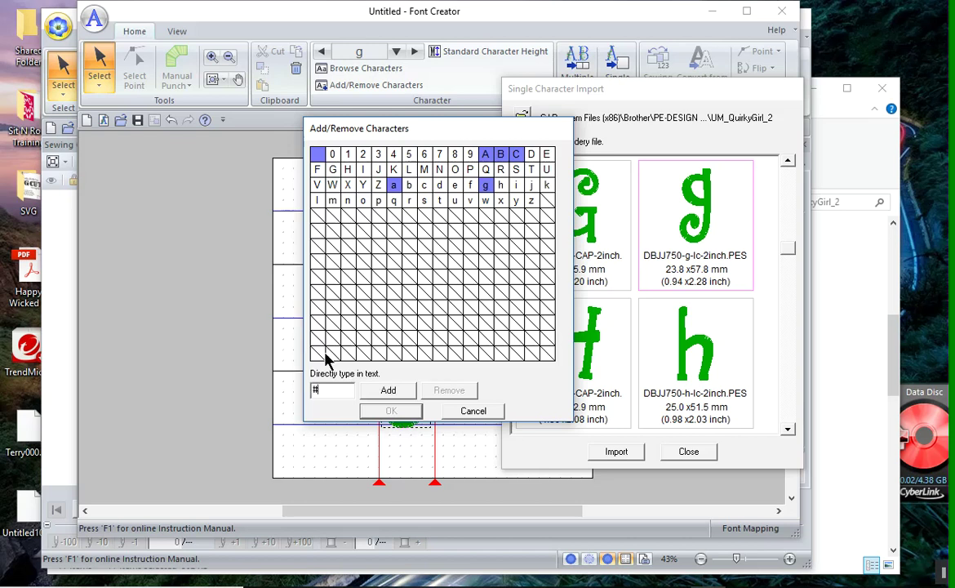
left_click(387, 392)
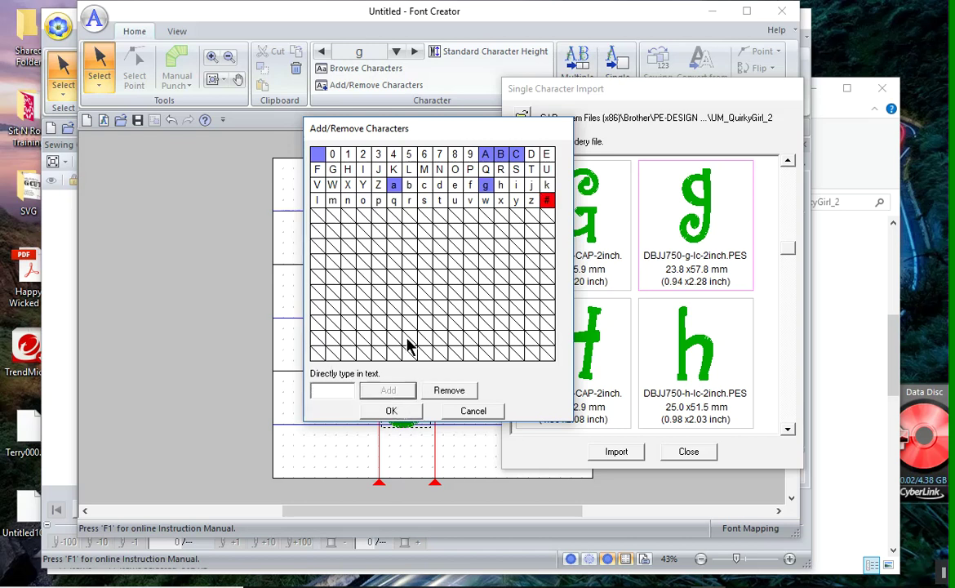
left_click(391, 410)
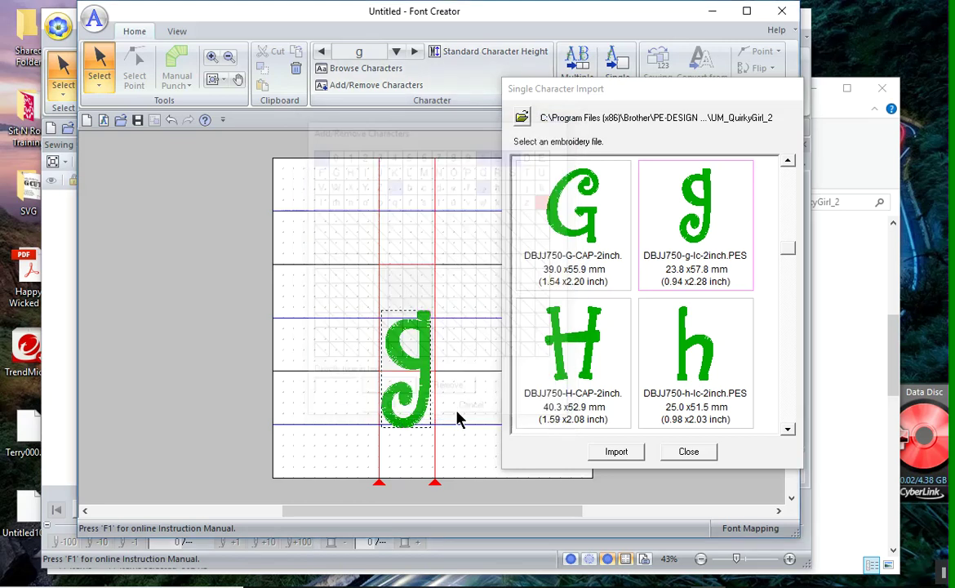
Switch to the # character and import DBJJ750_pound-2inch as its design.
left_click(397, 51)
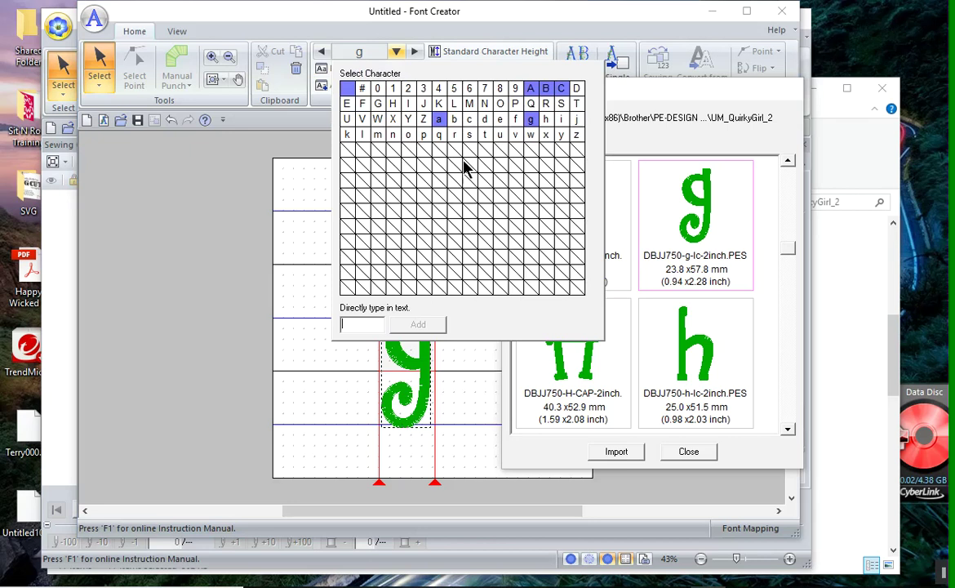
left_click(362, 88)
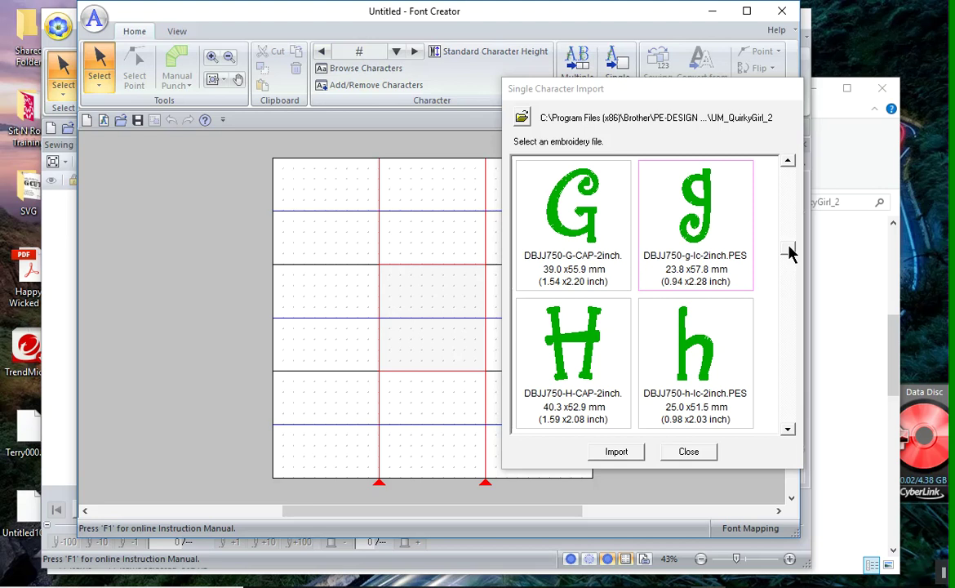
left_click_drag(788, 253, 755, 365)
scroll(755, 365, "down", 5)
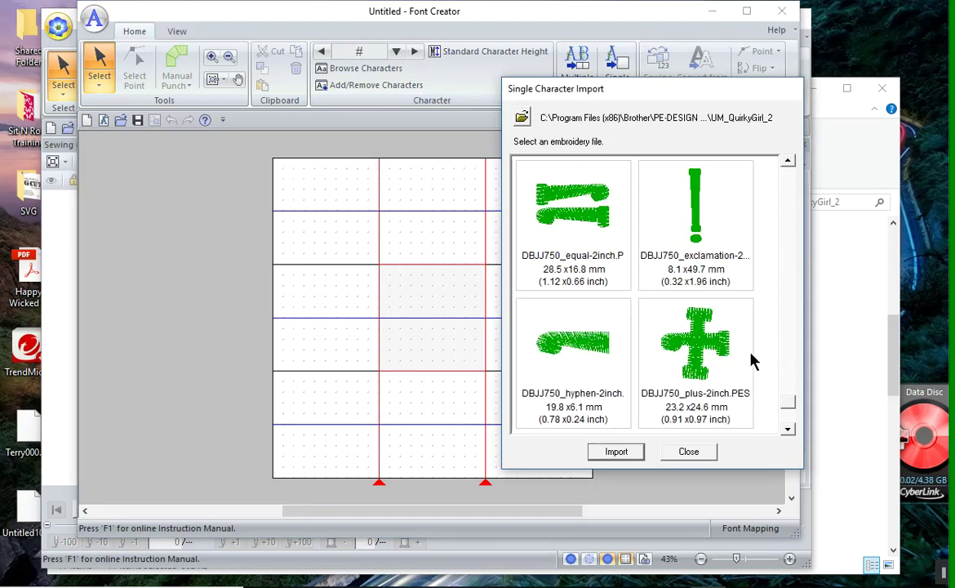
scroll(753, 362, "up", 2)
scroll(751, 362, "down", 4)
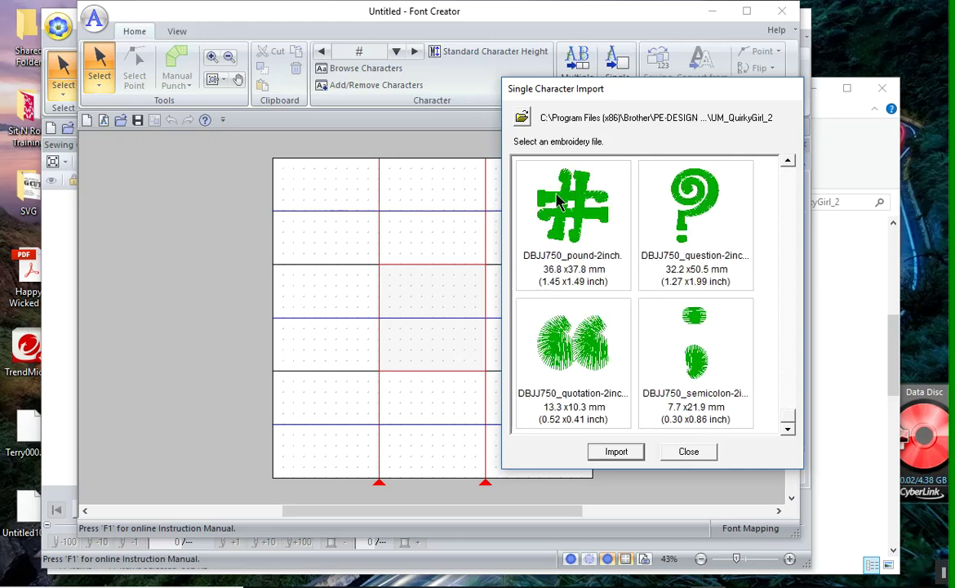
left_click(560, 201)
left_click(616, 452)
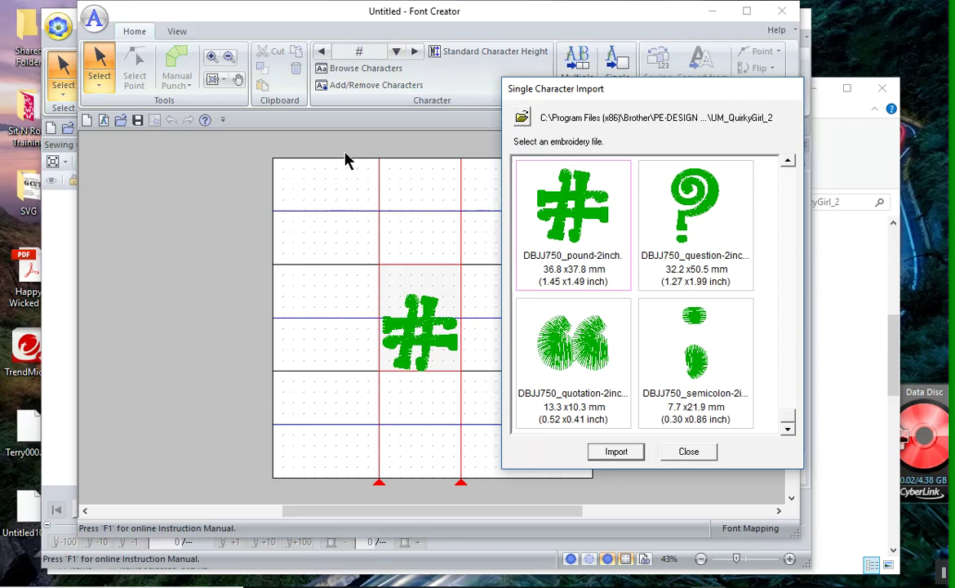
left_click(396, 51)
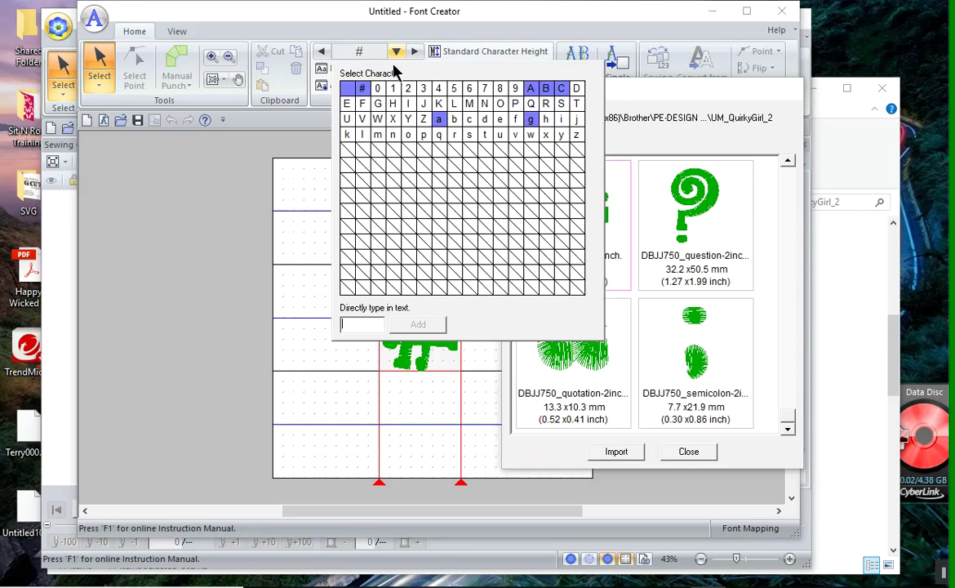
Switch to character b and import the DBJJ750-b-lc-2inch.PES design.
left_click(454, 119)
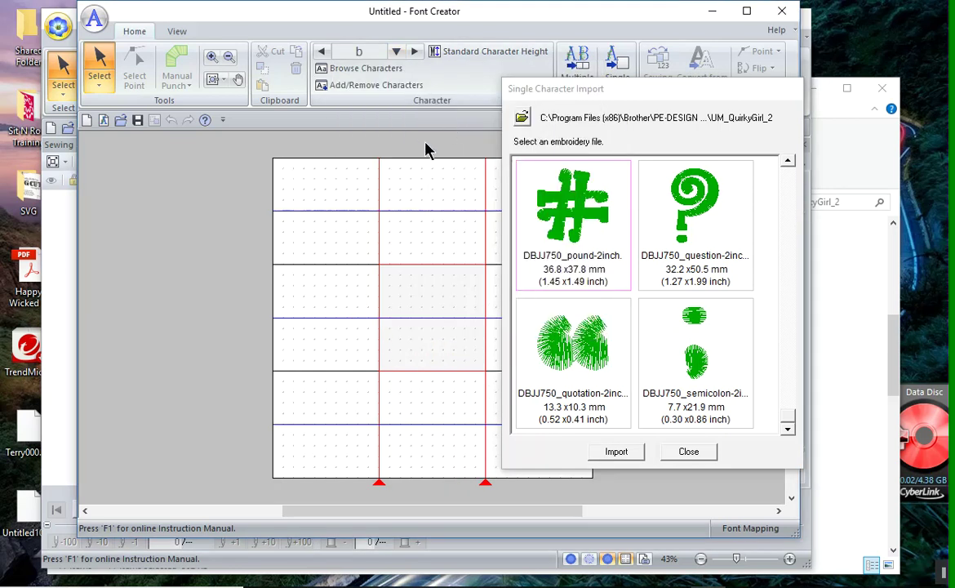
left_click(369, 70)
scroll(410, 406, "down", 2)
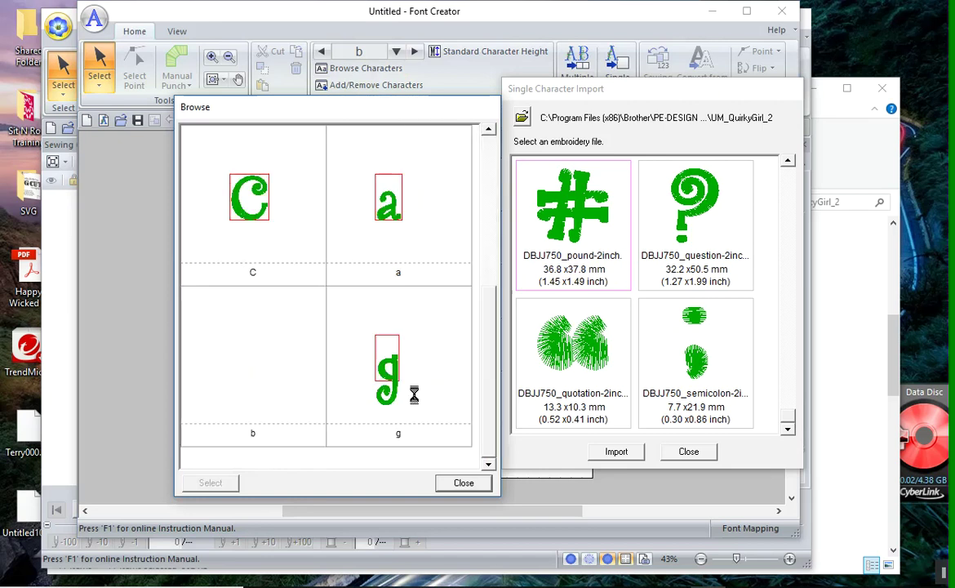
left_click(473, 484)
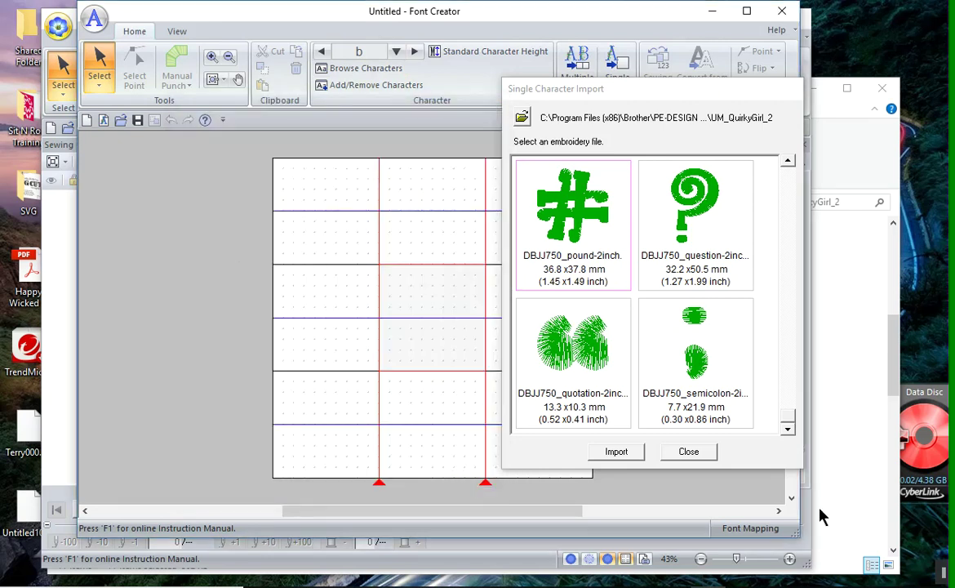
left_click_drag(789, 420, 786, 216)
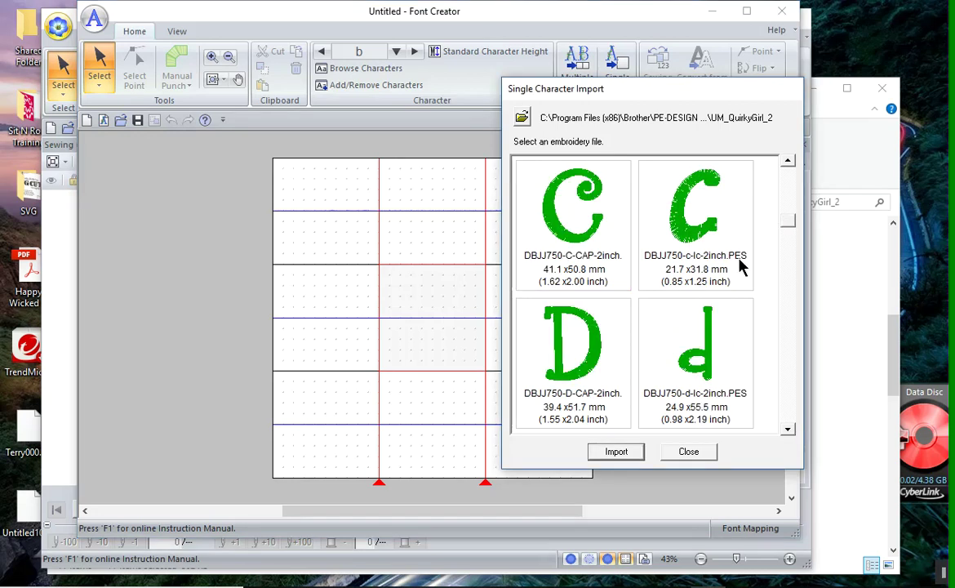
scroll(684, 298, "up", 1)
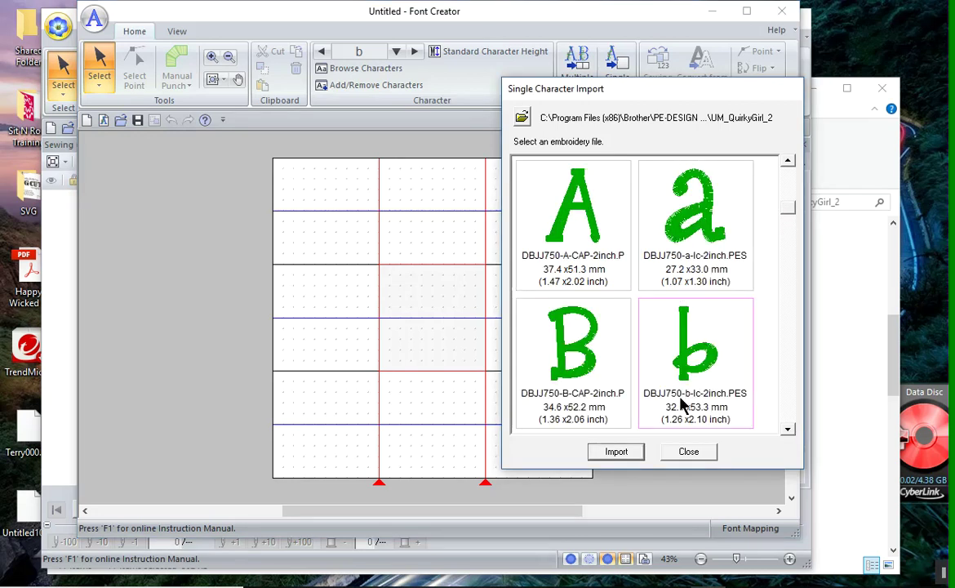
left_click(620, 452)
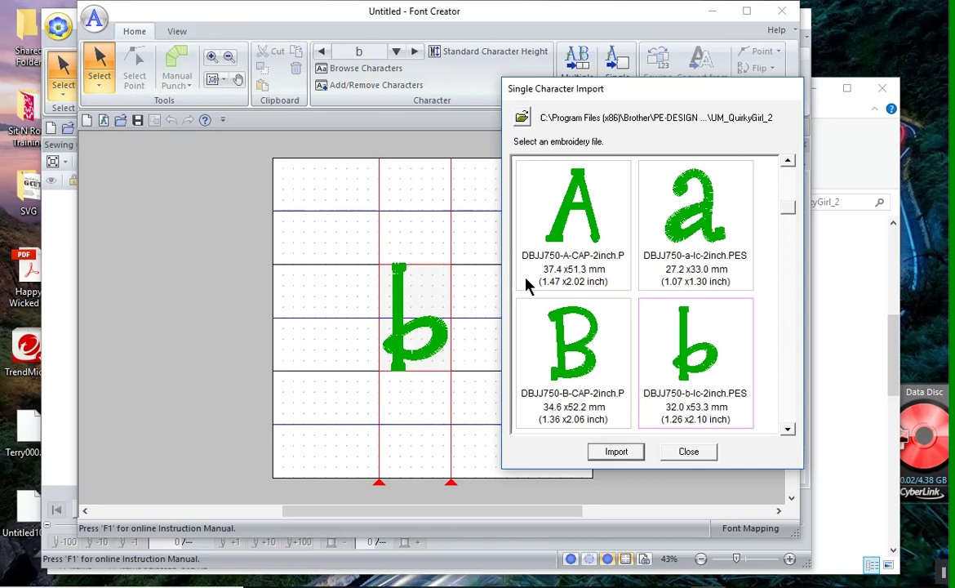
Select the lowercase c file and import it over b, raising the replace prompt.
scroll(658, 294, "down", 1)
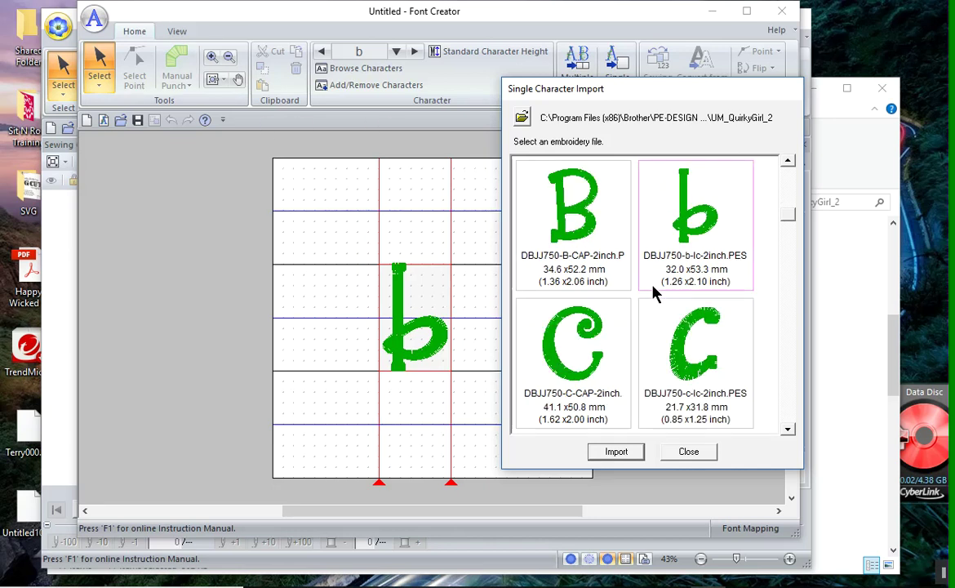
left_click(671, 378)
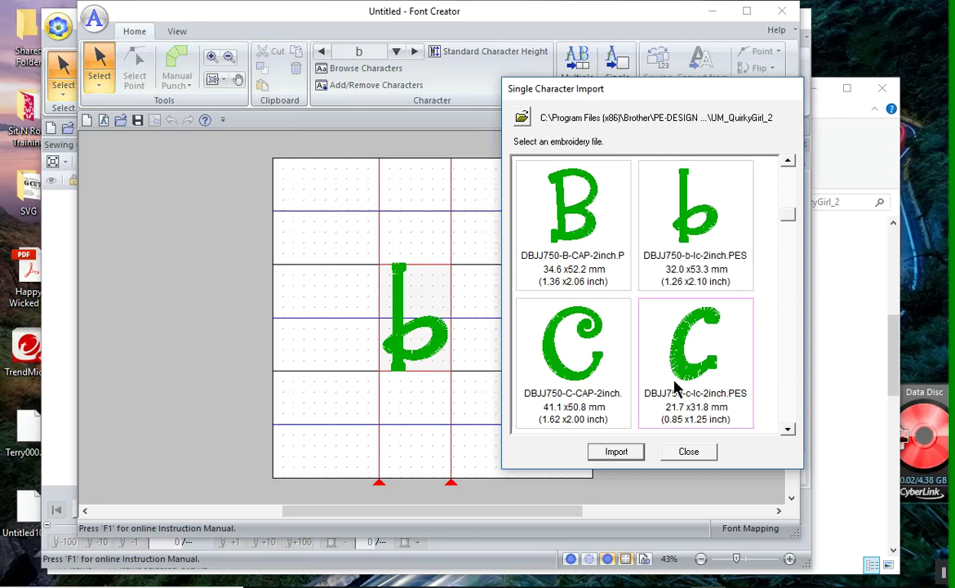
left_click(614, 454)
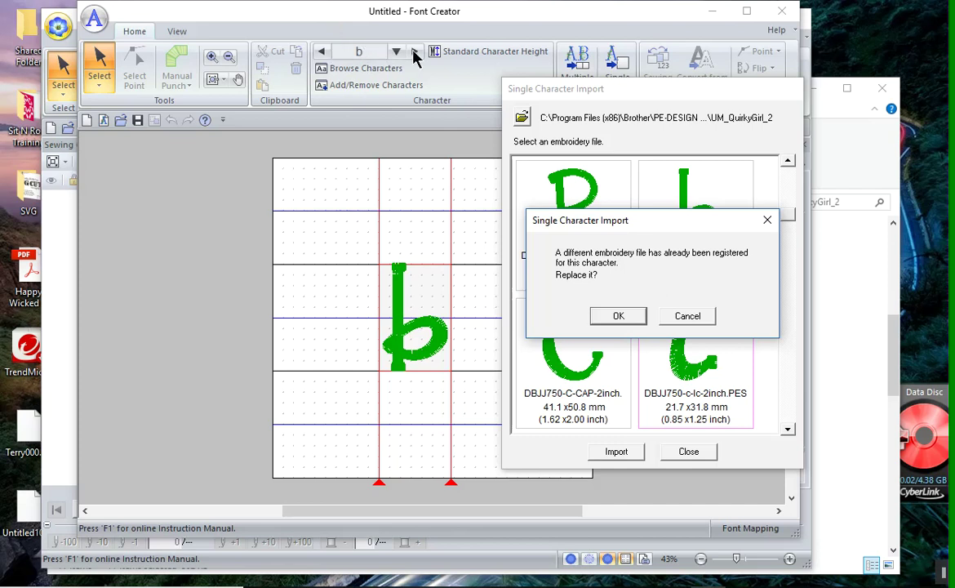
Decline the prompt, then re-import the c design and confirm replacing b.
left_click(691, 319)
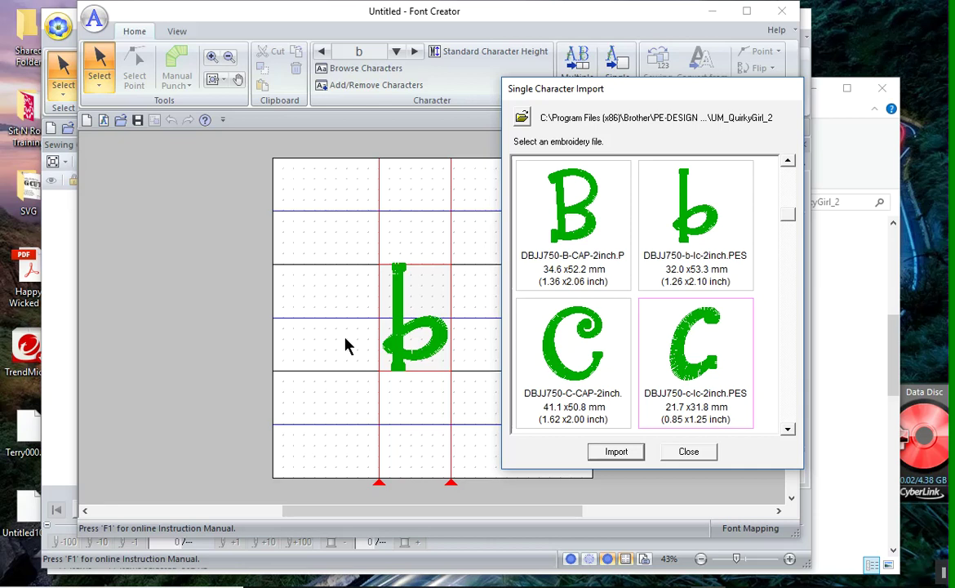
left_click(617, 453)
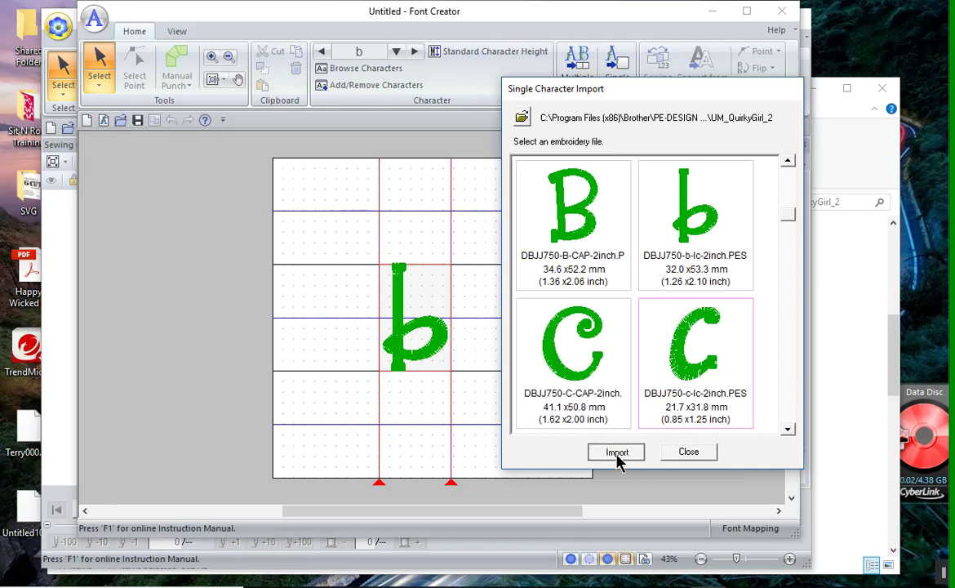
left_click(617, 317)
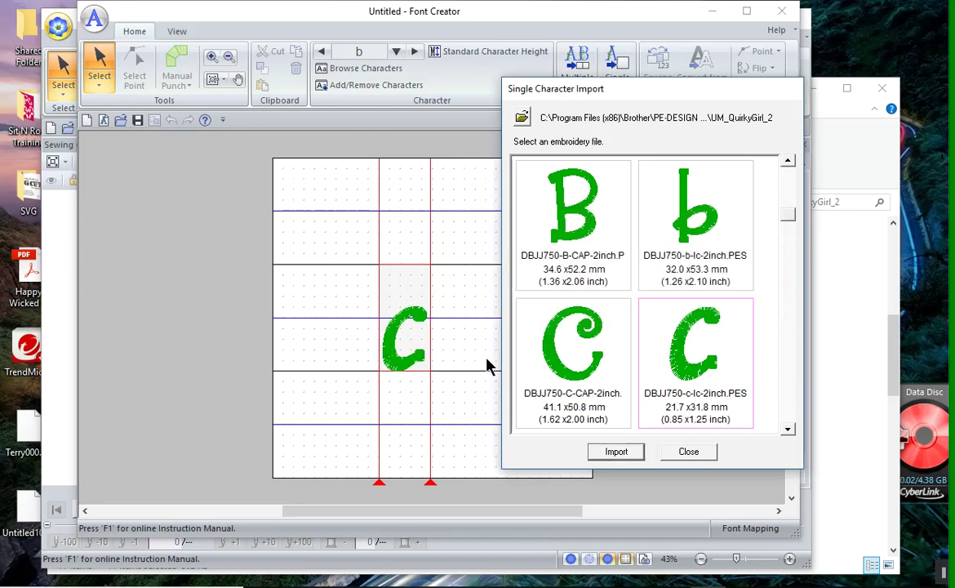
Re-import DBJJ750-b-lc-2inch.PES over character b, confirm the replacement, and close the import dialog.
left_click(351, 68)
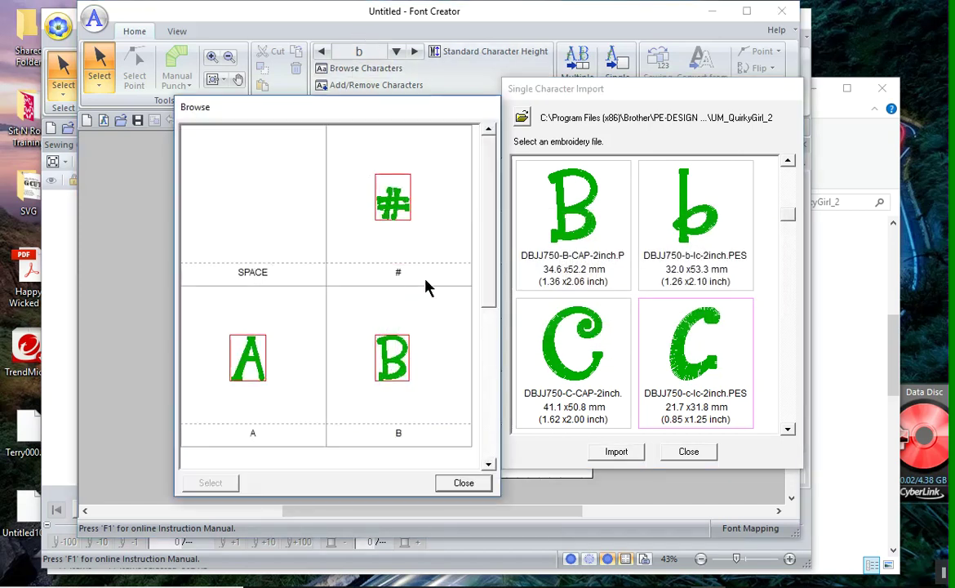
scroll(416, 280, "down", 2)
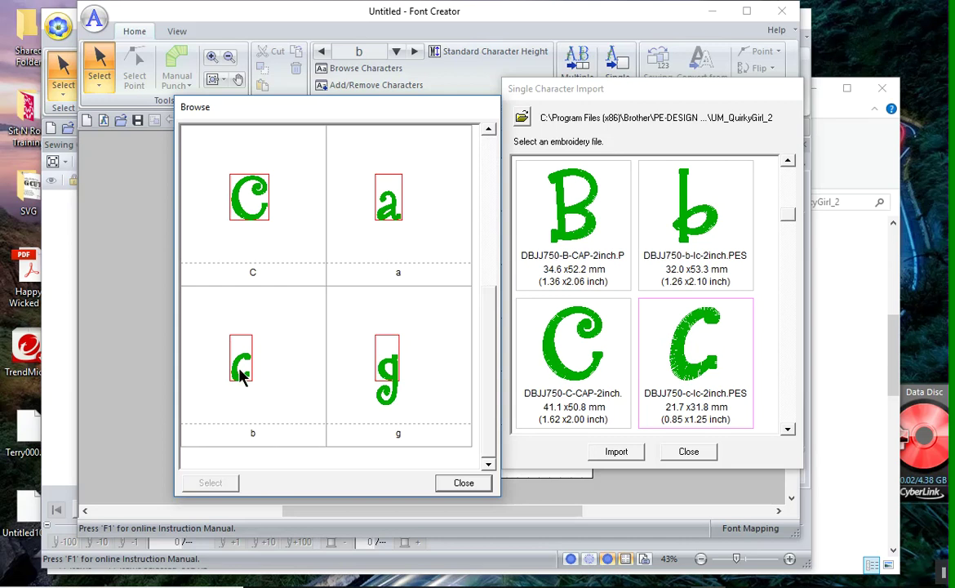
left_click(464, 483)
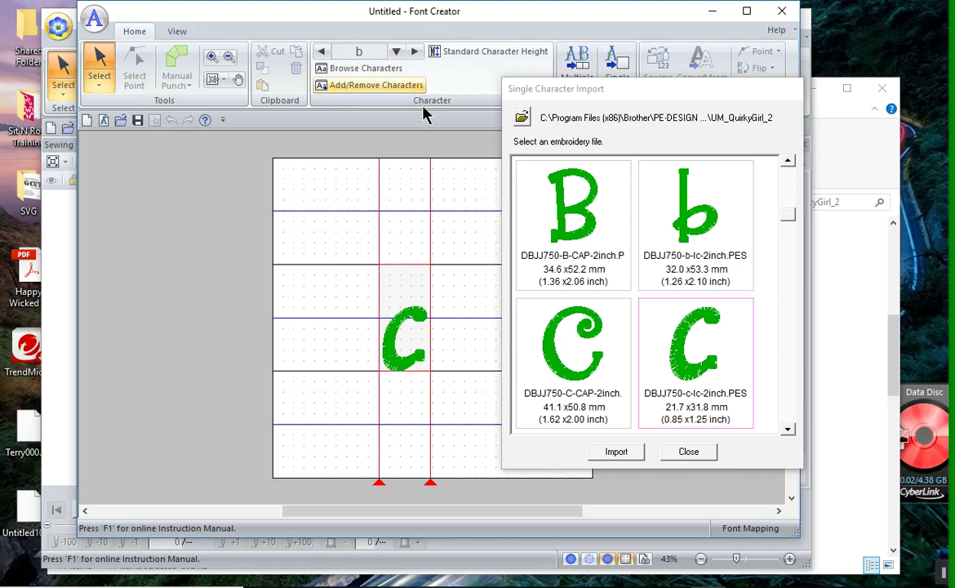
left_click(692, 260)
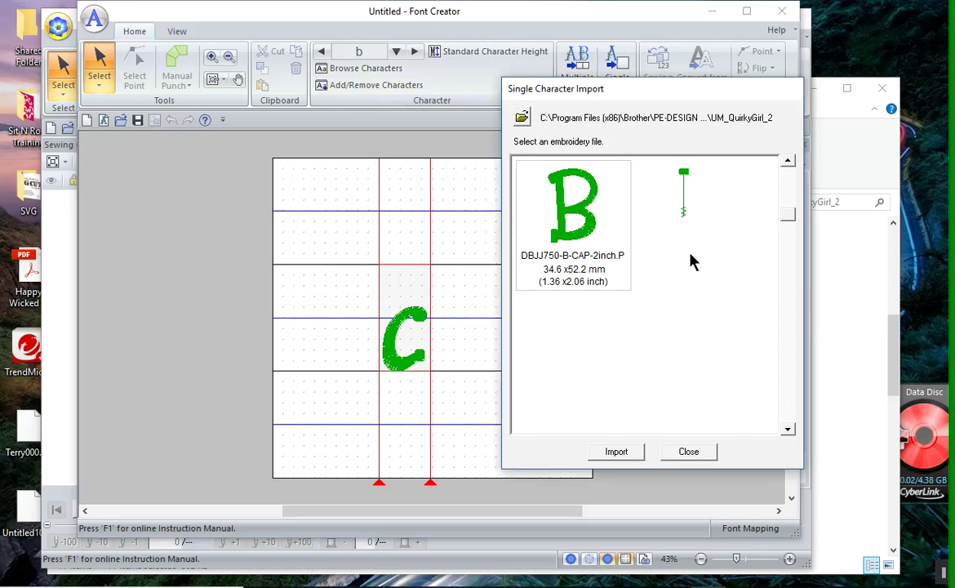
left_click(616, 454)
left_click(616, 316)
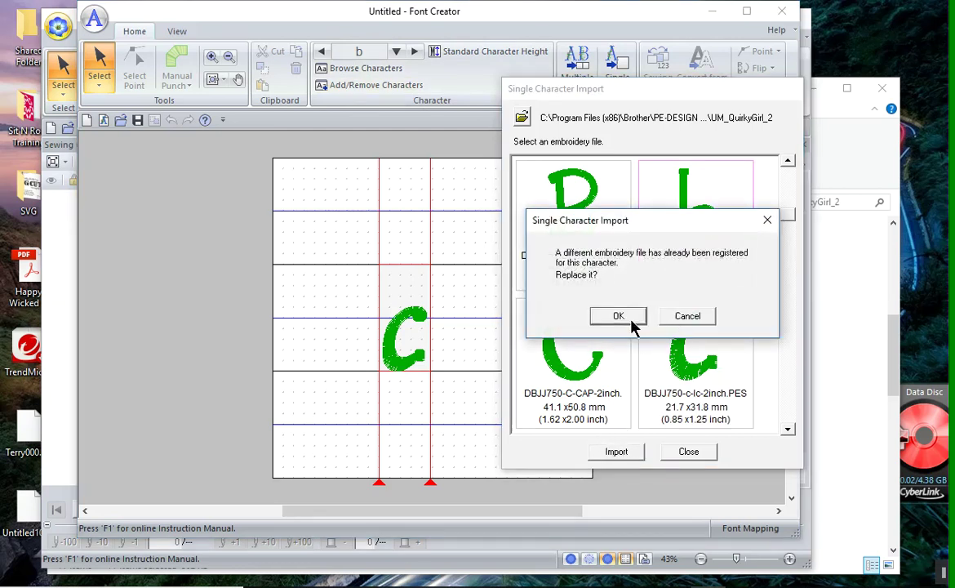
left_click(306, 325)
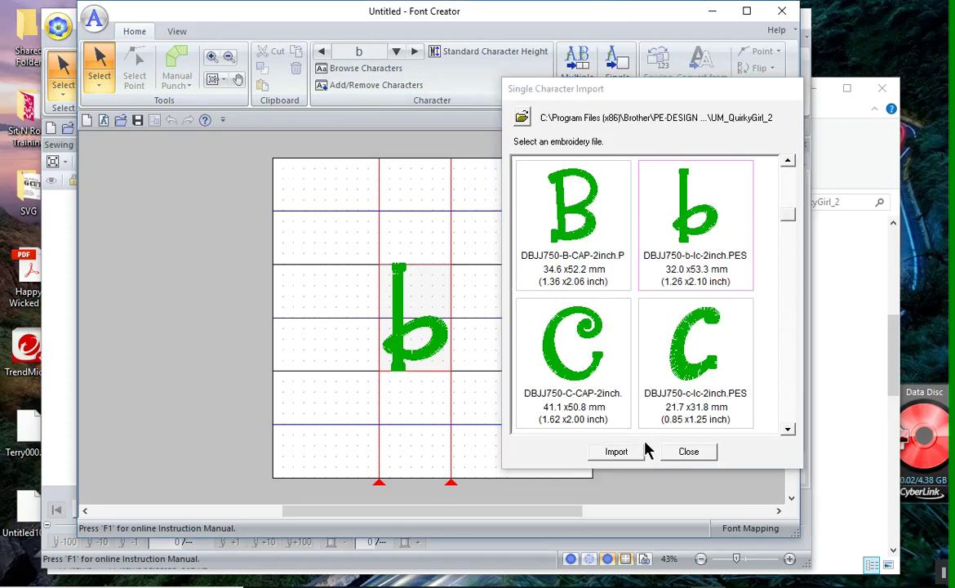
left_click(687, 454)
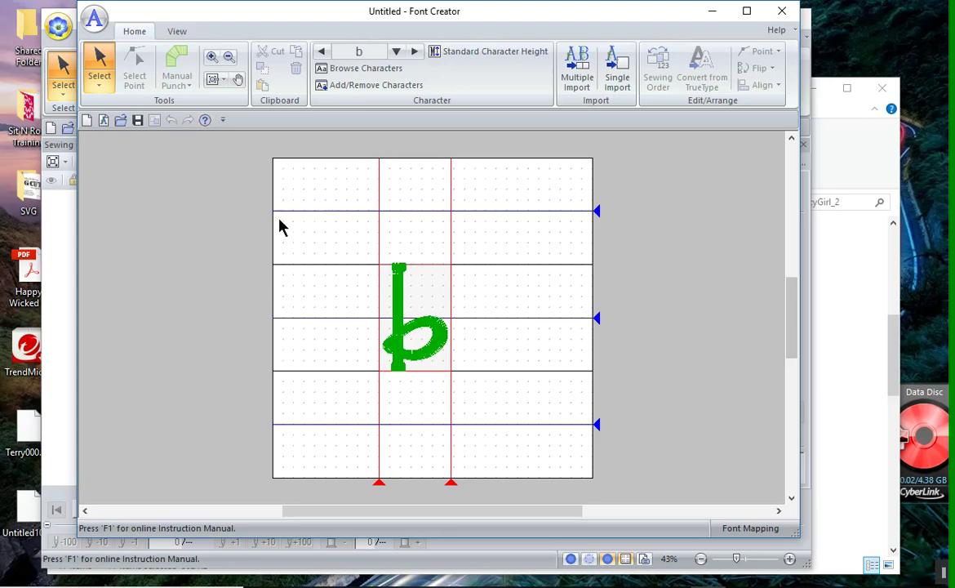
Use Save As to store the font as QuirkyGirl_2.PFK in the MyFont folder.
left_click(95, 18)
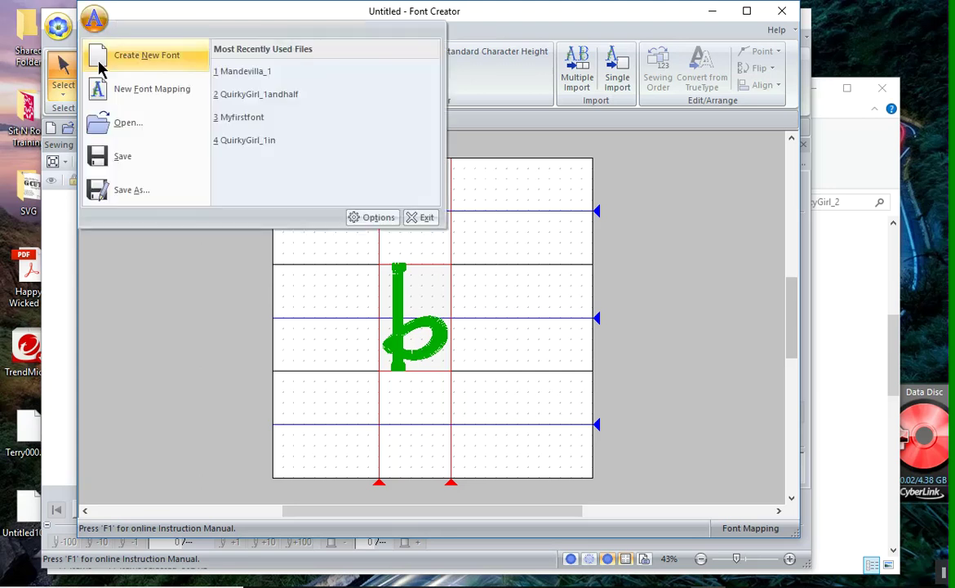
left_click(129, 190)
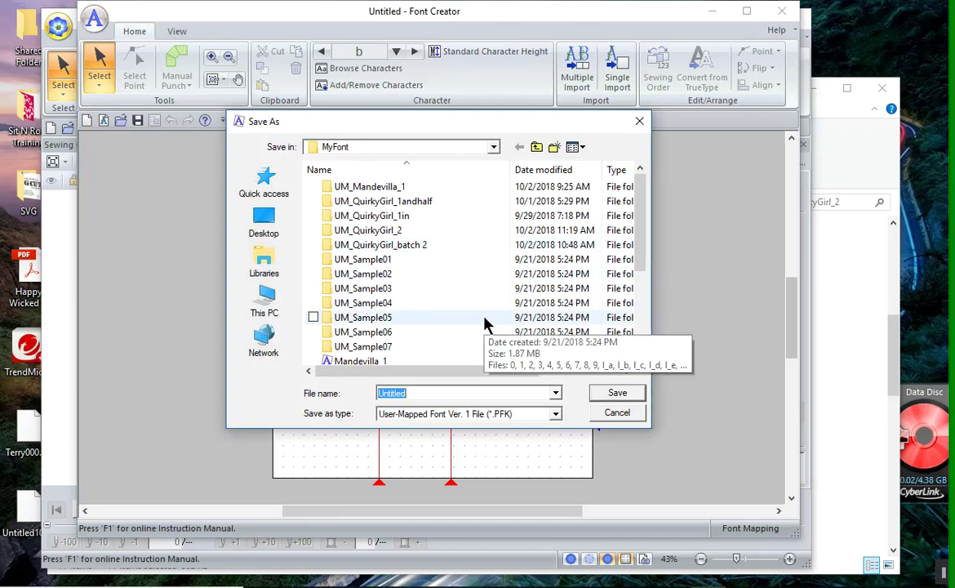
scroll(362, 277, "down", 1)
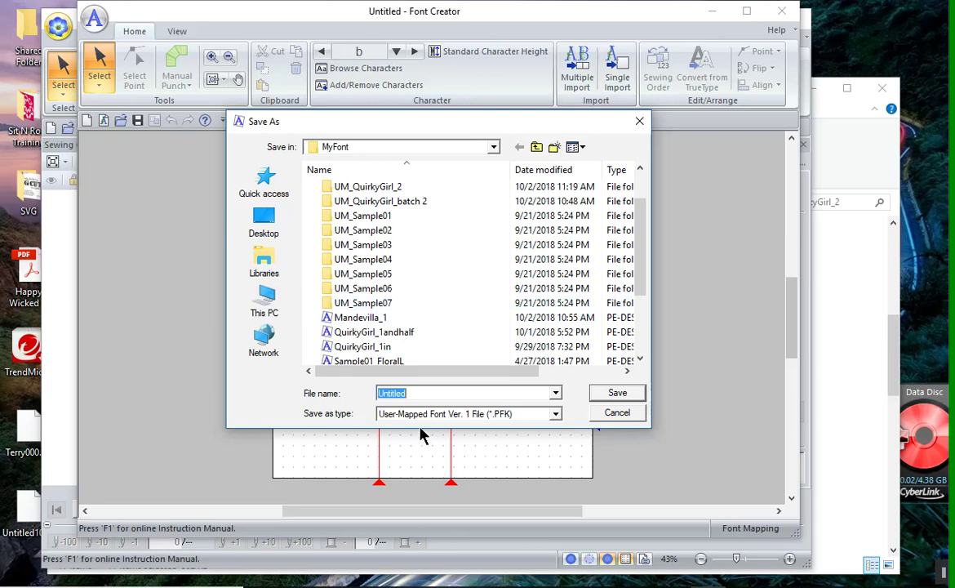
type("QuirkyGirl")
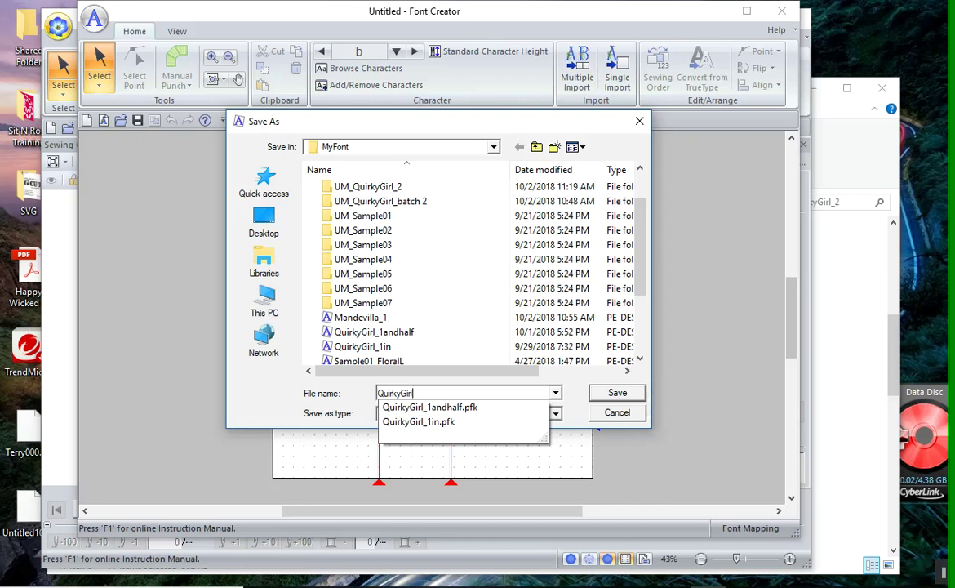
type("_2")
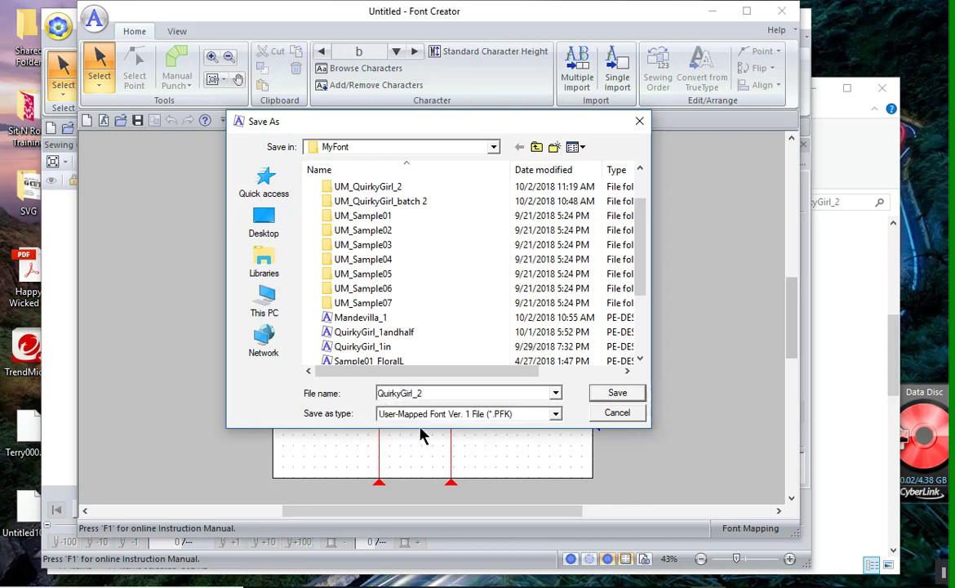
left_click(618, 395)
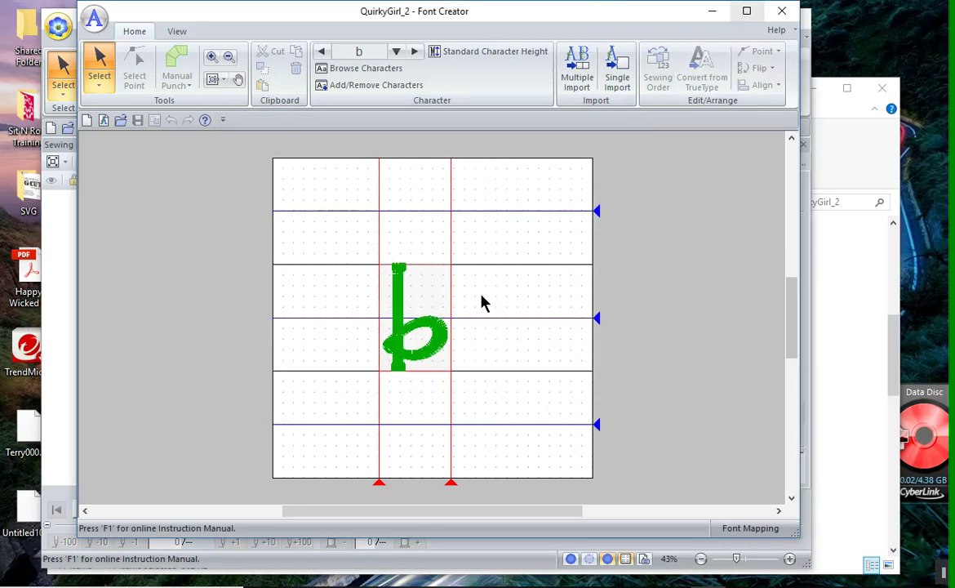
Exit Font Creator, then try the user-mapped font text tool and close its font list.
left_click(92, 20)
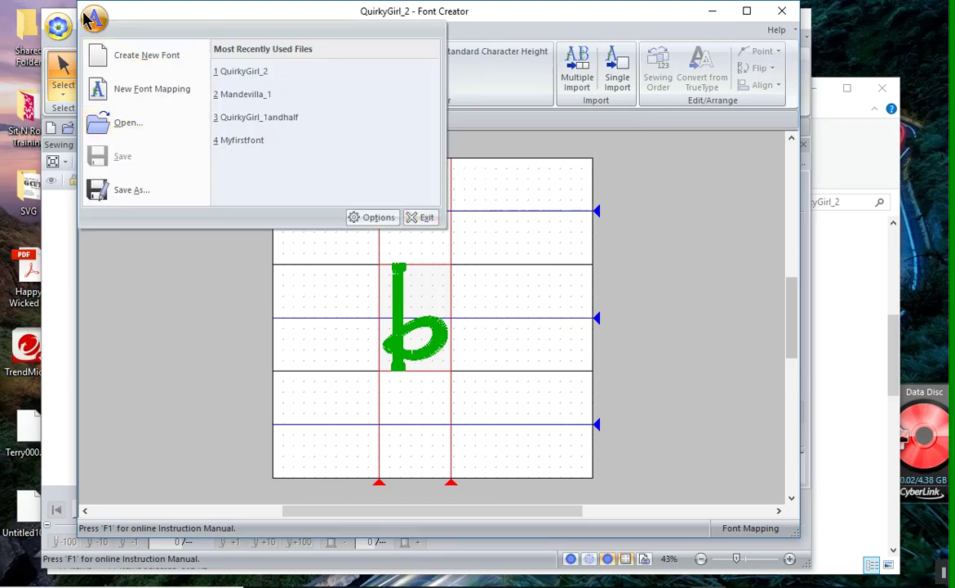
left_click(421, 218)
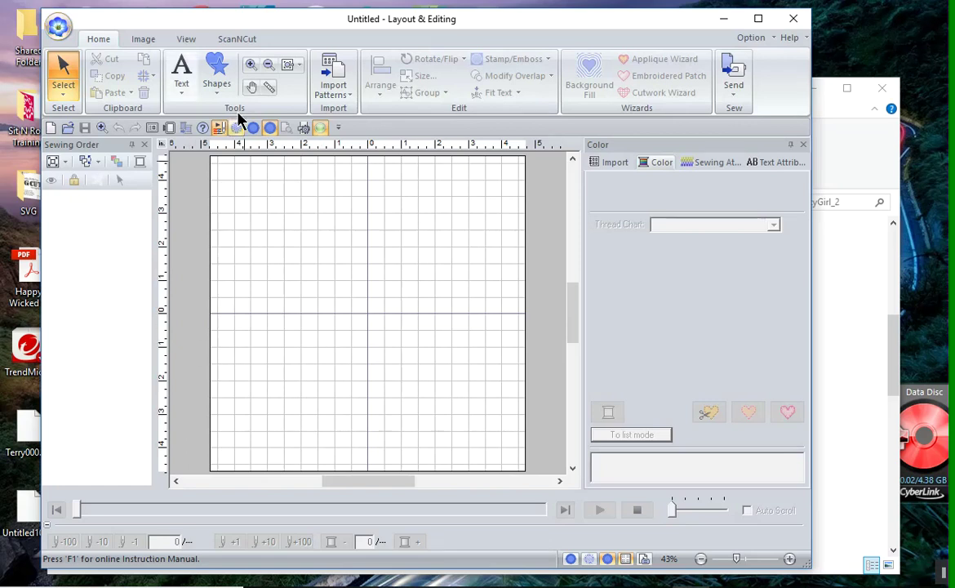
left_click(181, 86)
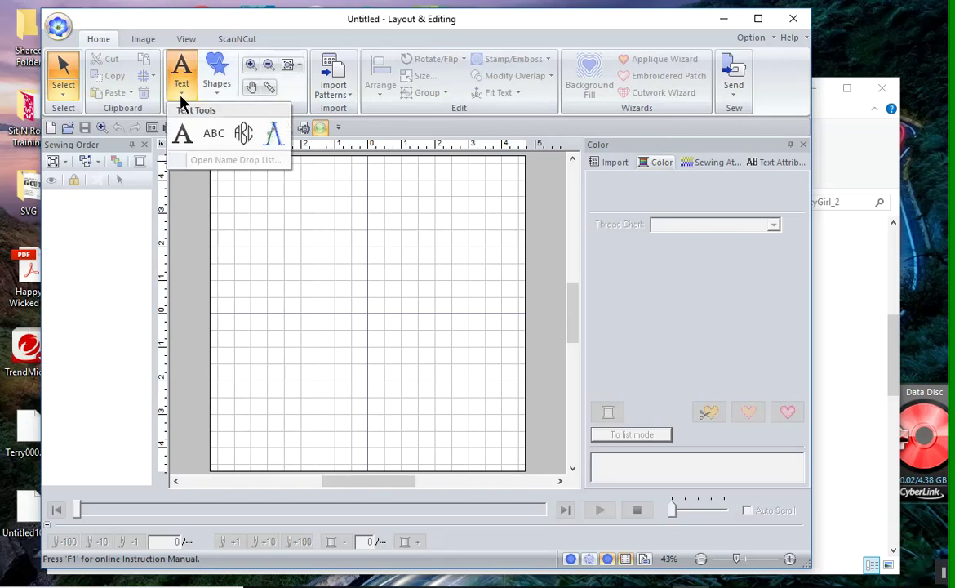
left_click(275, 136)
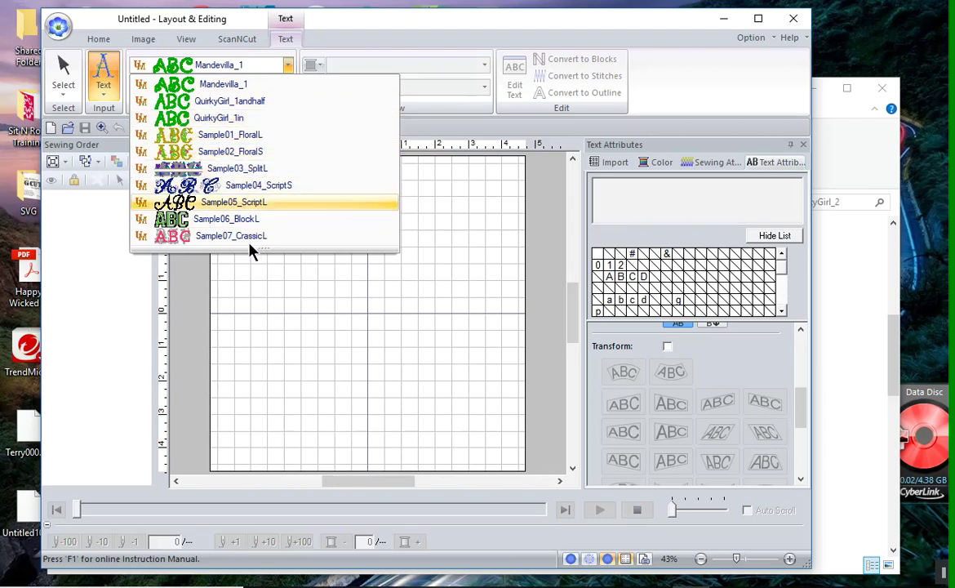
left_click(373, 437)
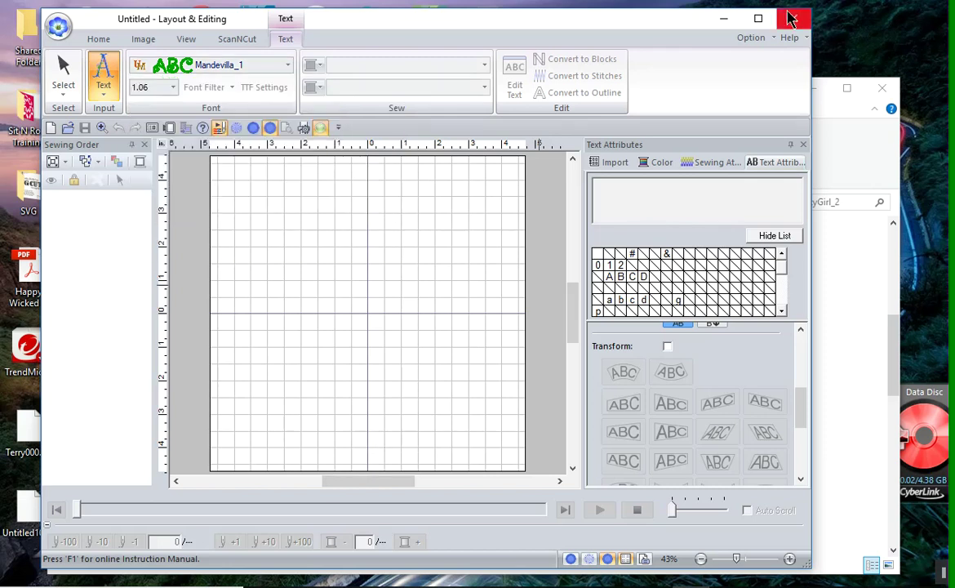
Exit Layout & Editing and close the File Explorer folder window.
left_click(58, 26)
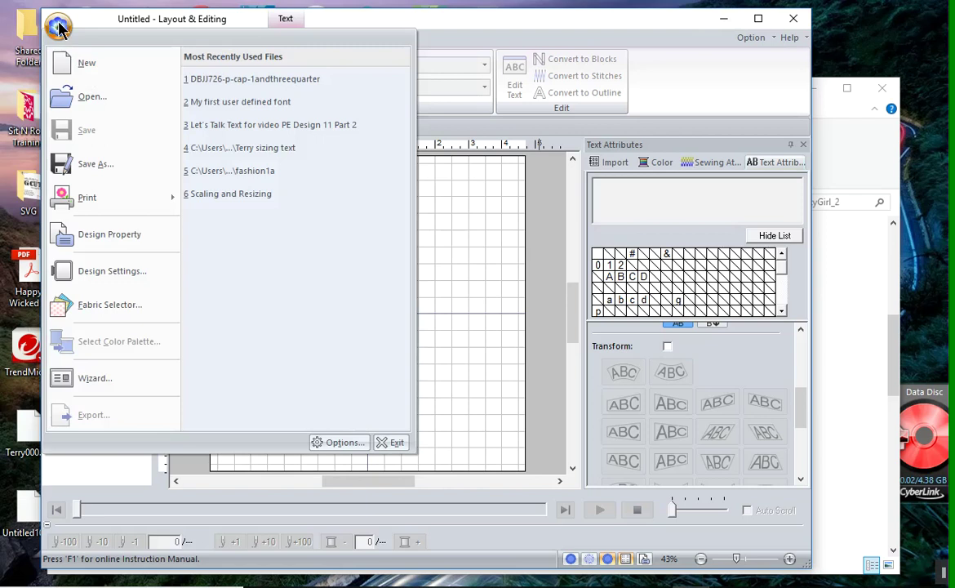
left_click(392, 445)
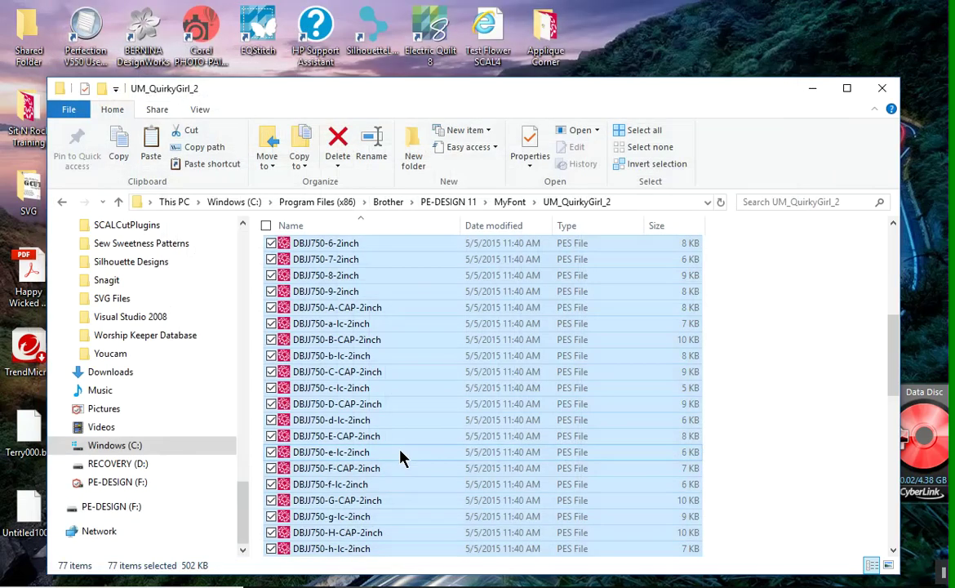
left_click(817, 88)
Relaunch PE-Design 11 and choose User-mapped font text with the QuirkyGirl_2 font.
left_click(545, 110)
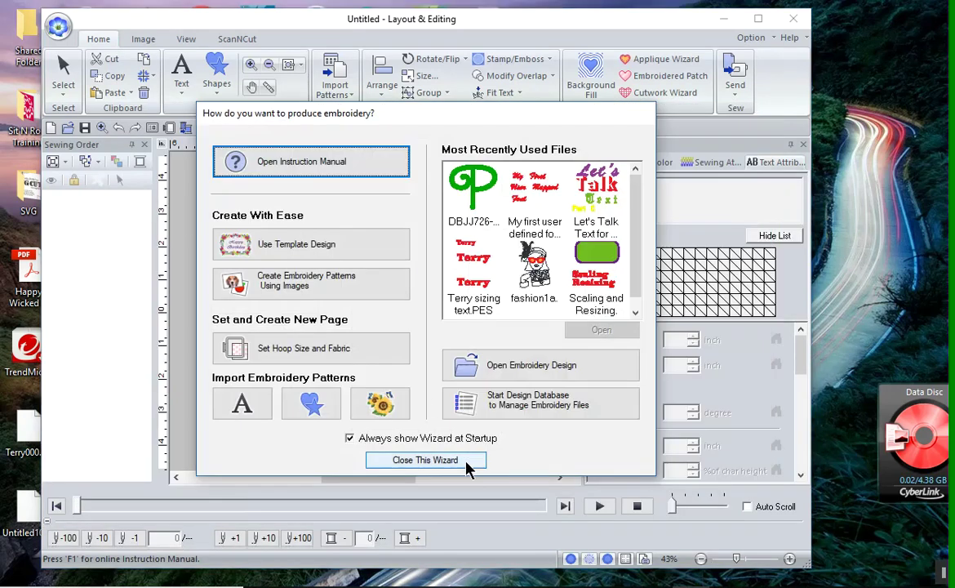
left_click(463, 459)
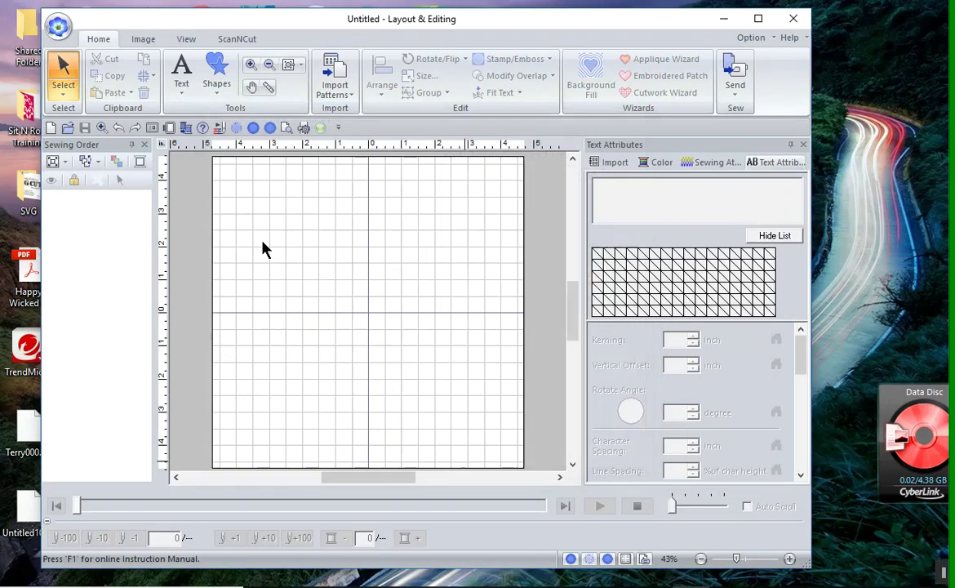
left_click(191, 85)
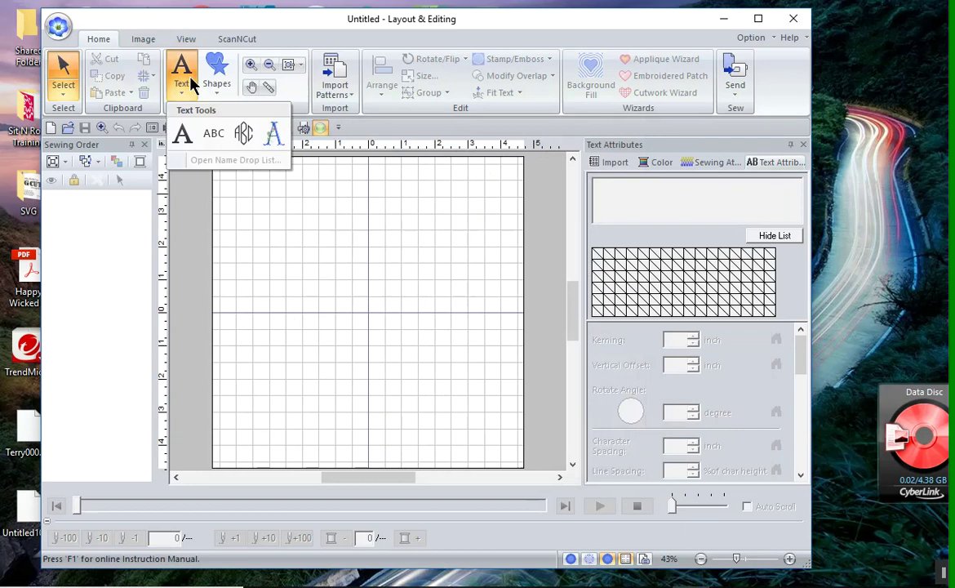
left_click(276, 133)
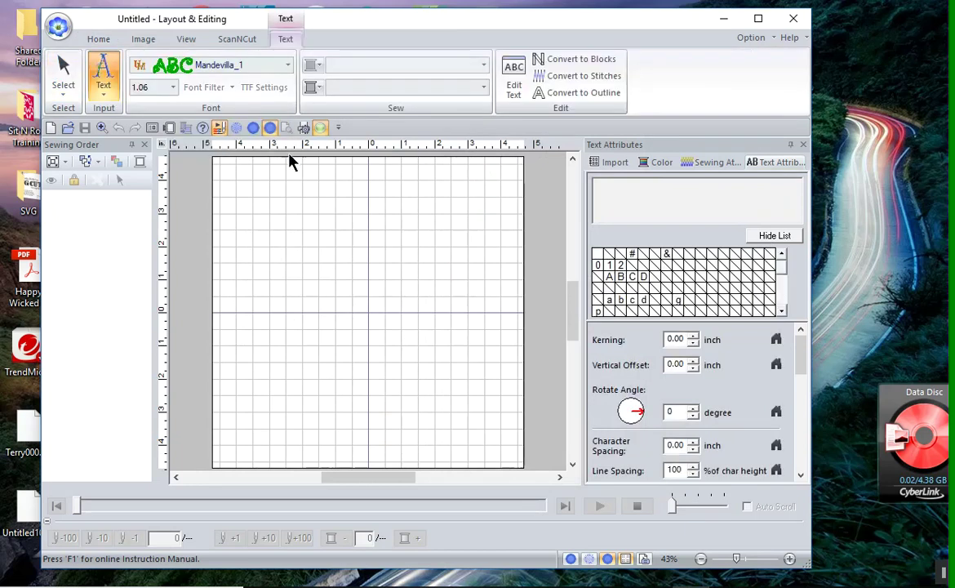
left_click(288, 66)
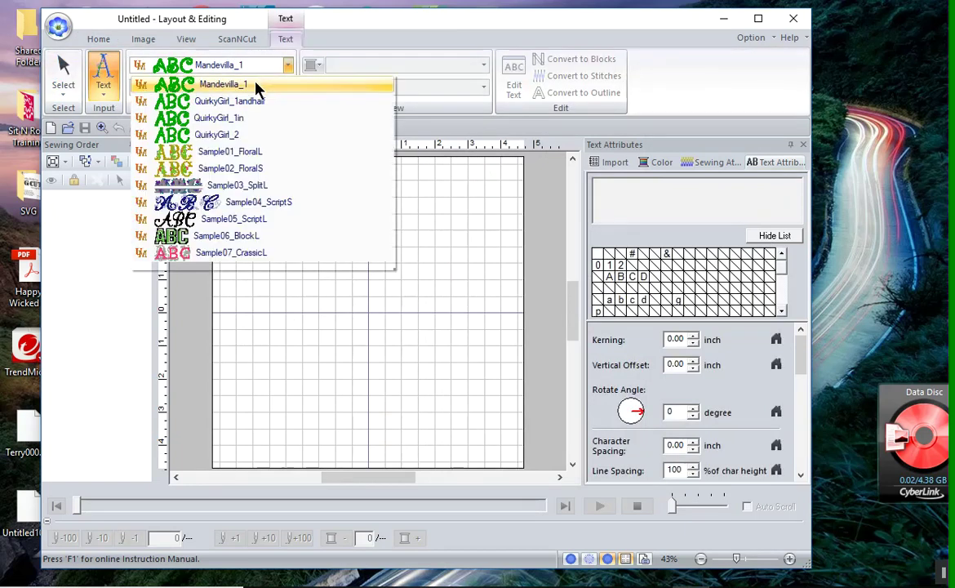
left_click(217, 135)
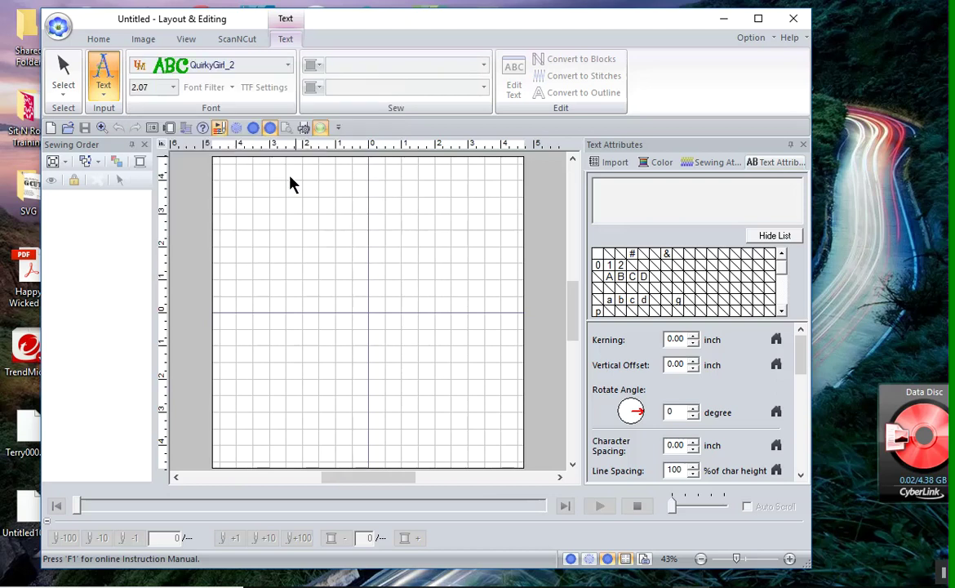
Write 'ASBC' in QuirkyGirl_2 on the upper design area, select the letters, then deselect them.
left_click(263, 304)
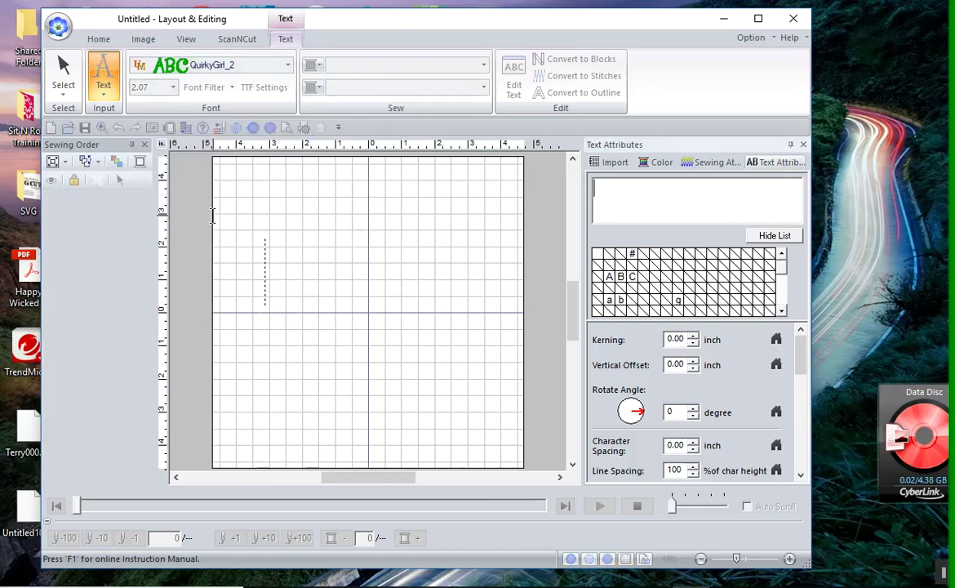
type("AS")
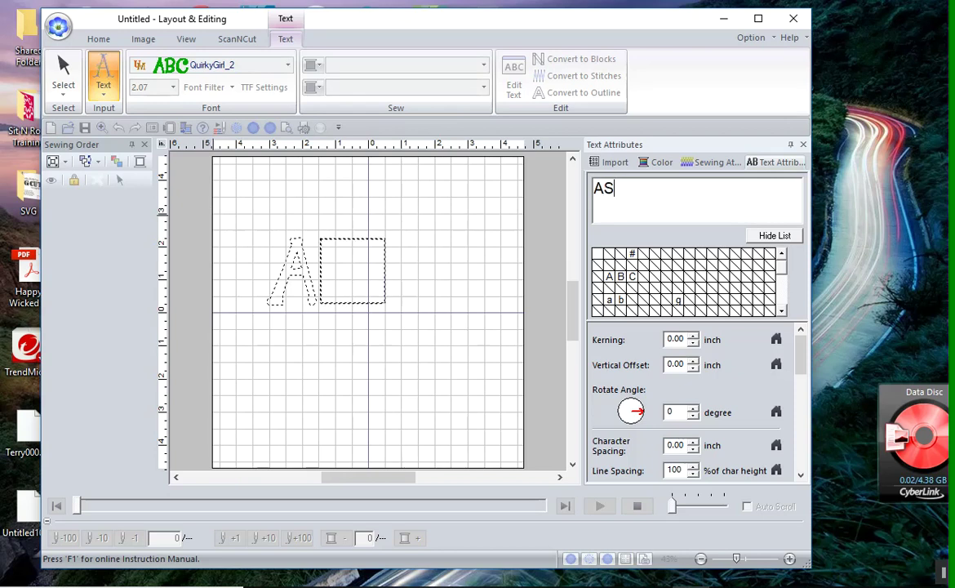
type("BC")
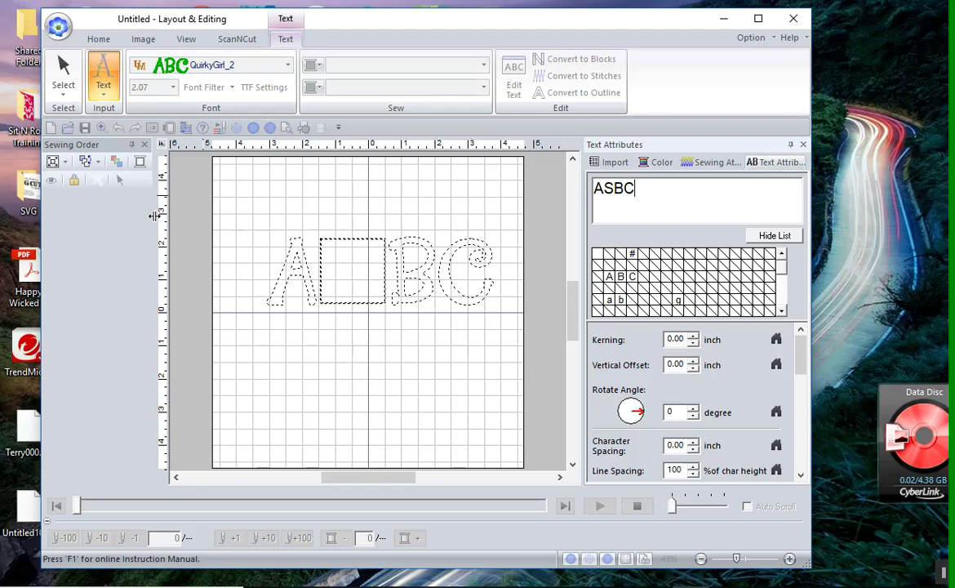
key("Return")
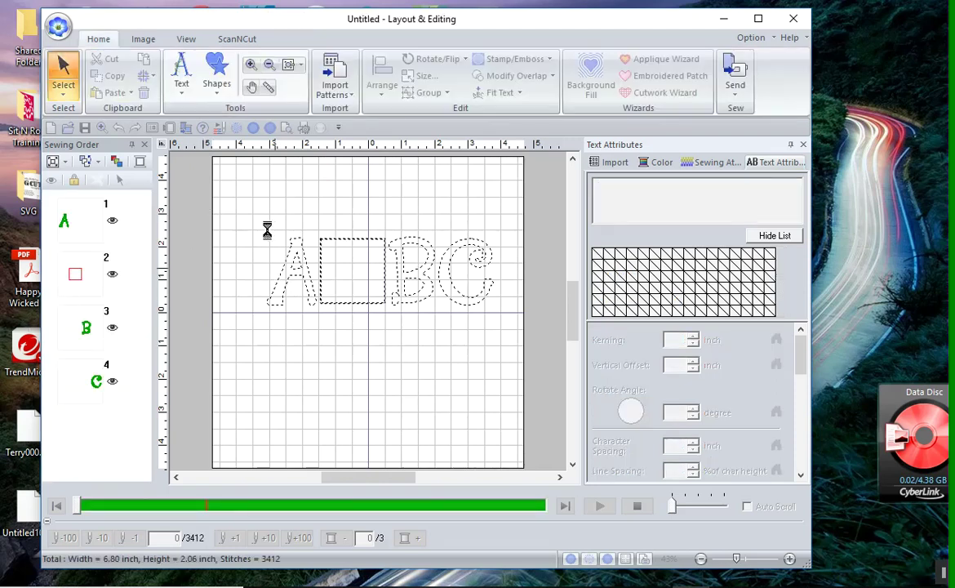
left_click_drag(255, 206, 508, 335)
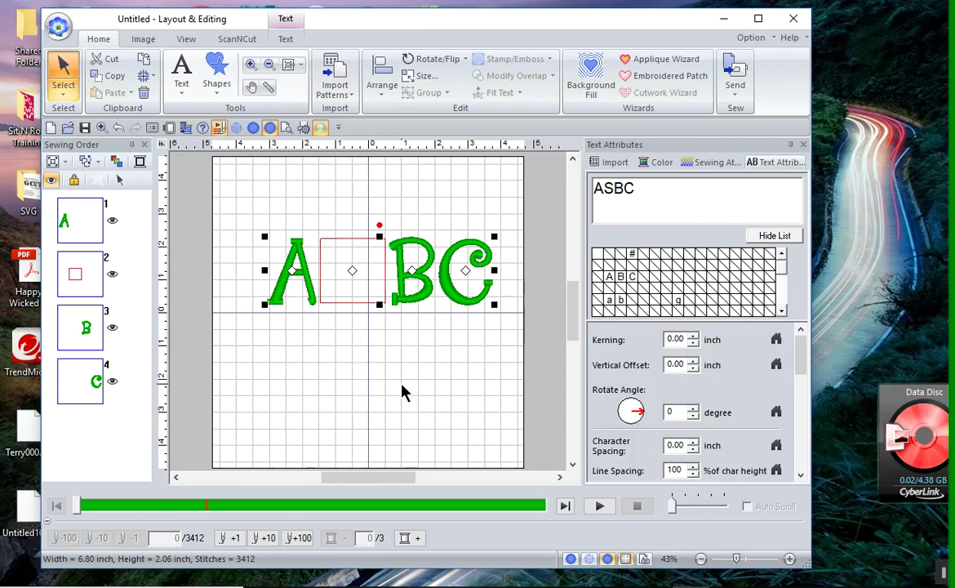
left_click(331, 396)
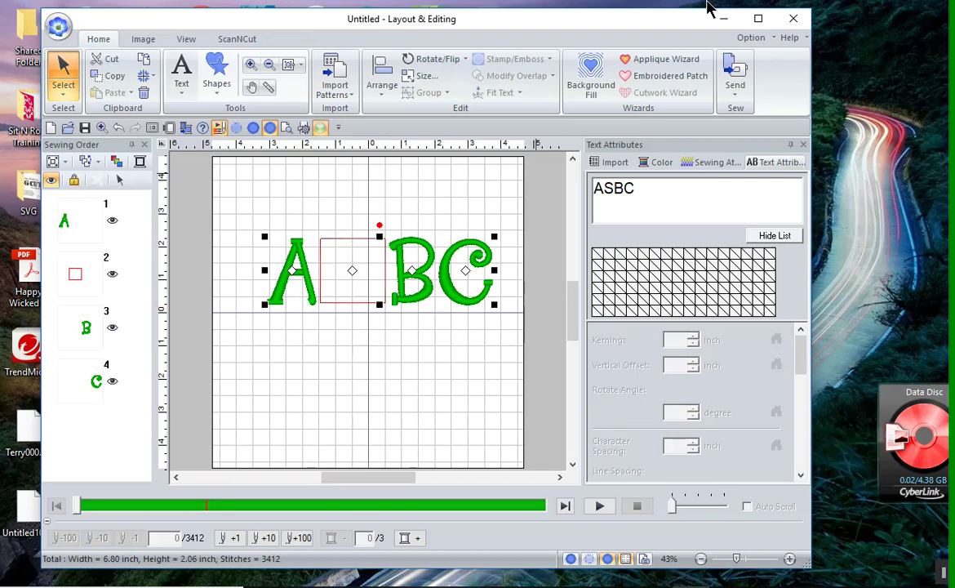
Start Font Creator, keep the default character height, and open the recent QuirkyGirl_2 font.
left_click(751, 38)
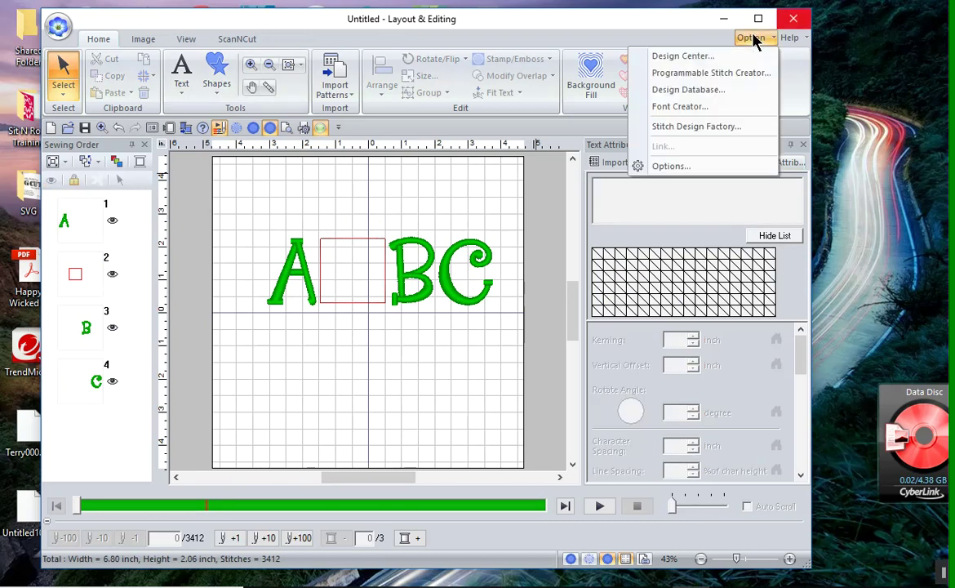
left_click(708, 106)
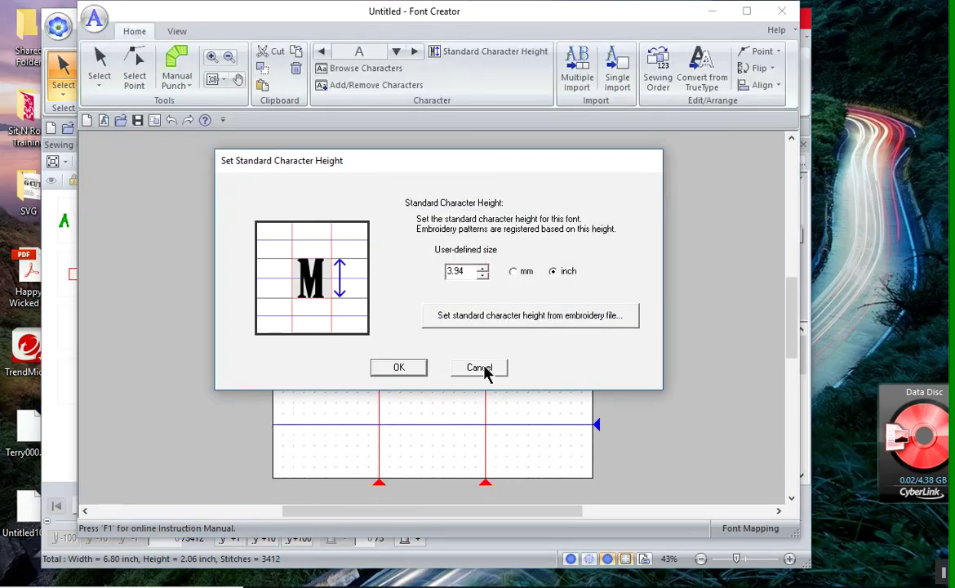
left_click(481, 368)
left_click(94, 19)
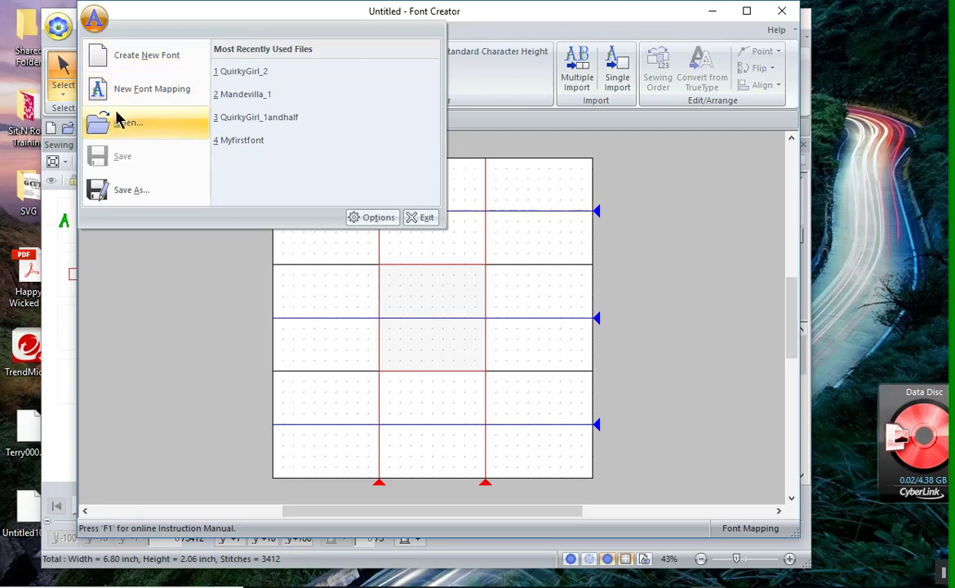
left_click(255, 78)
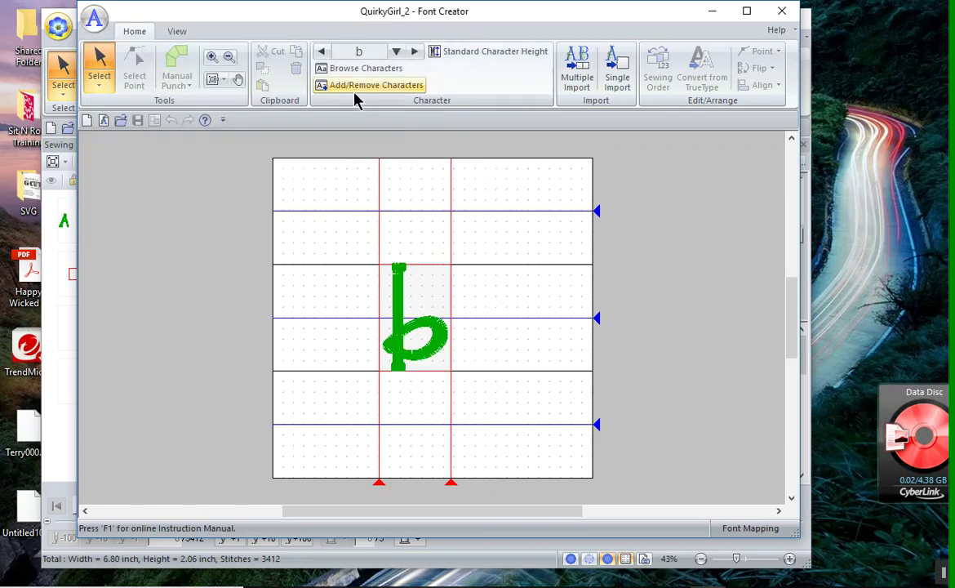
Browse the characters already defined in QuirkyGirl_2.
left_click(329, 69)
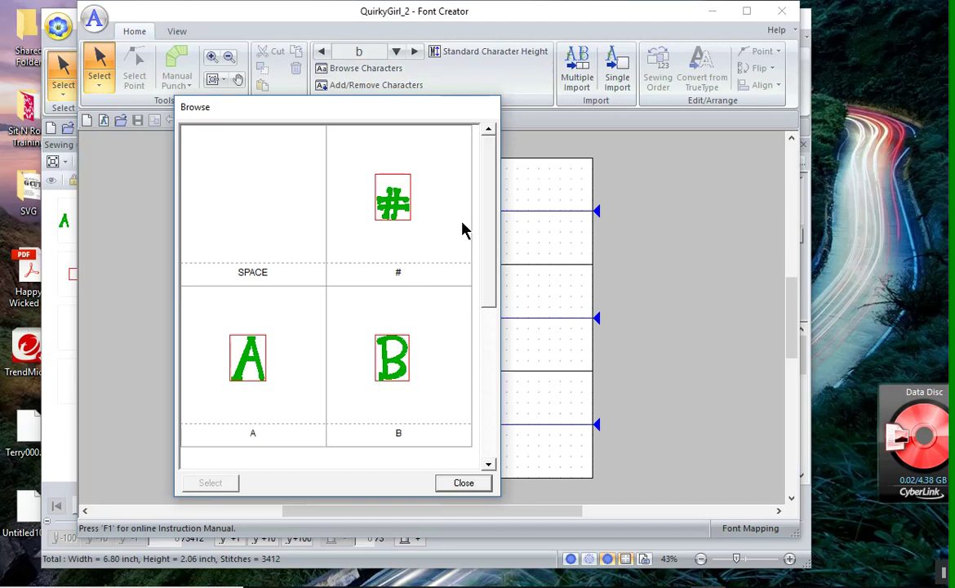
scroll(461, 230, "down", 2)
scroll(459, 216, "up", 2)
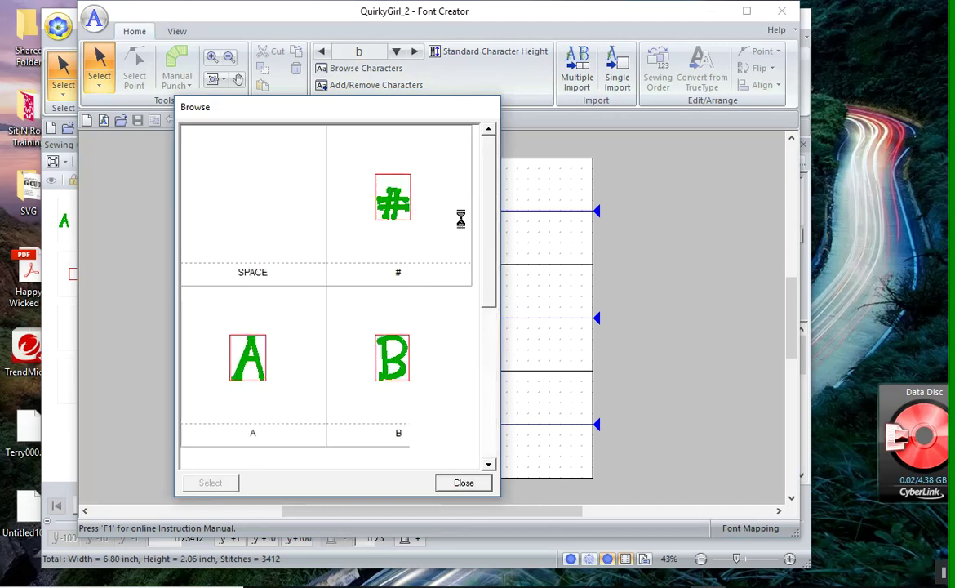
left_click(469, 485)
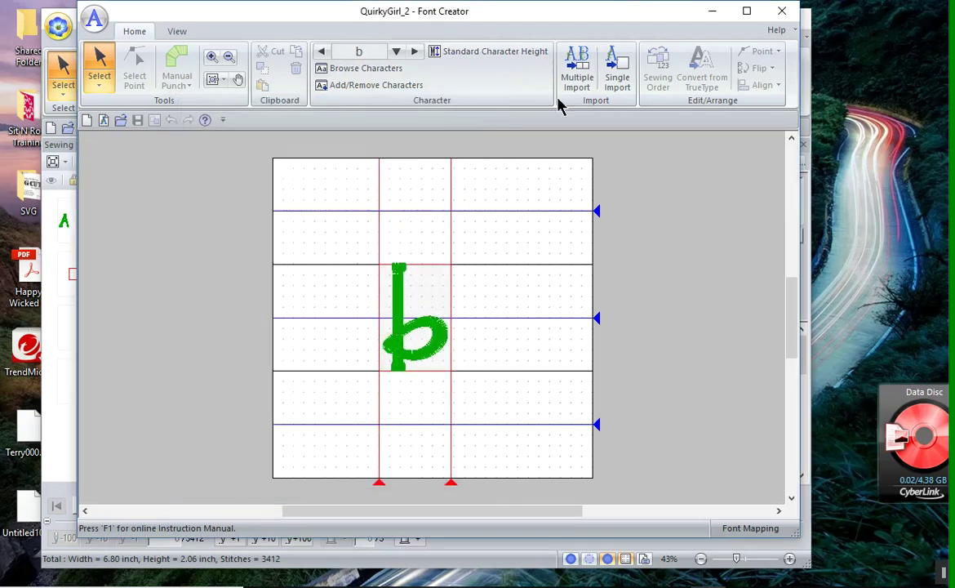
Import the DBJJ750-c-lc embroidery file as the lowercase c glyph.
left_click(415, 53)
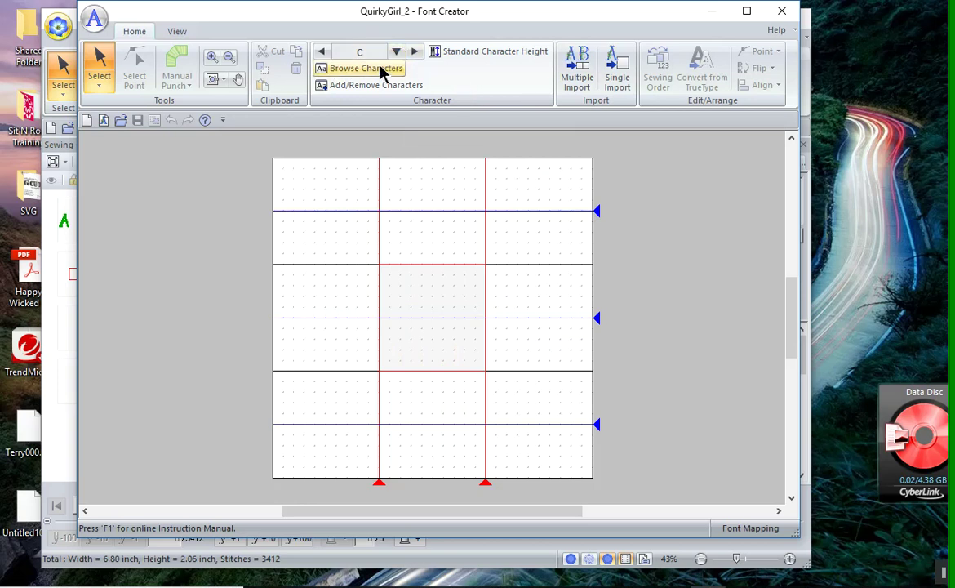
left_click(349, 70)
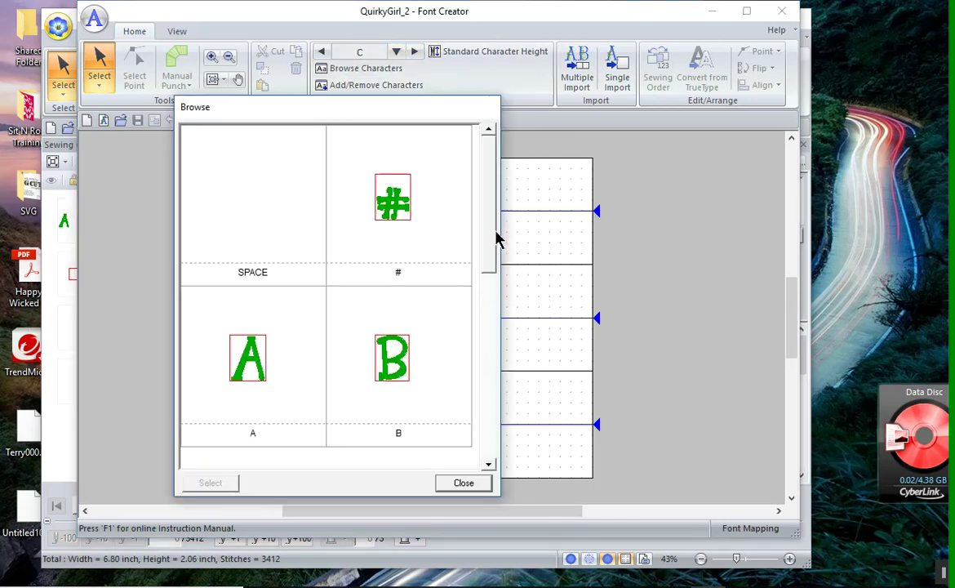
scroll(474, 351, "down", 2)
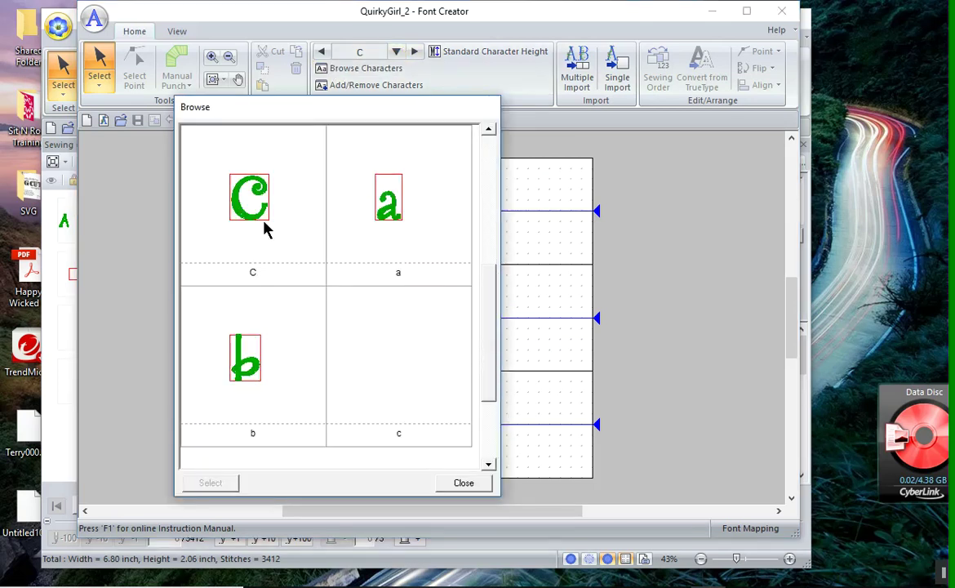
left_click(463, 483)
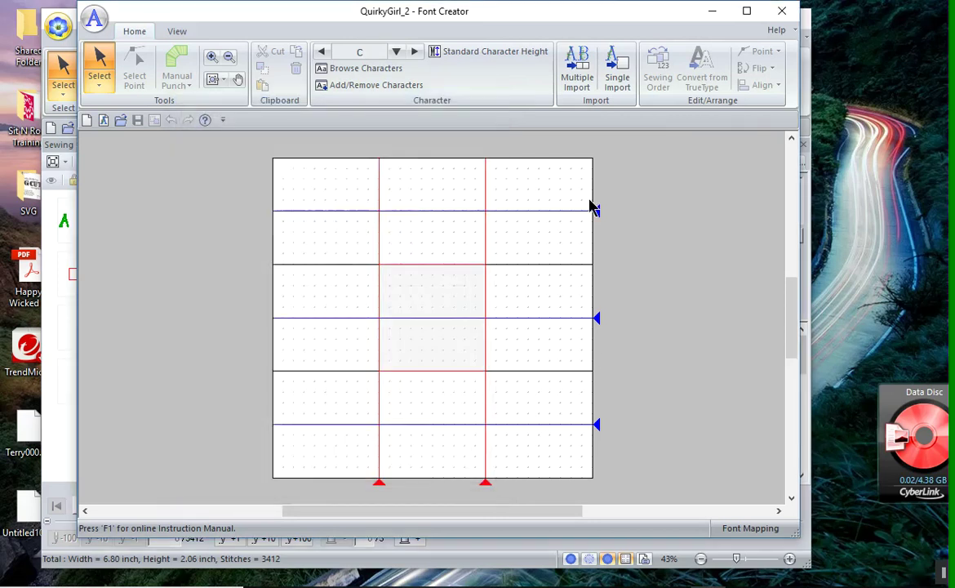
left_click(617, 69)
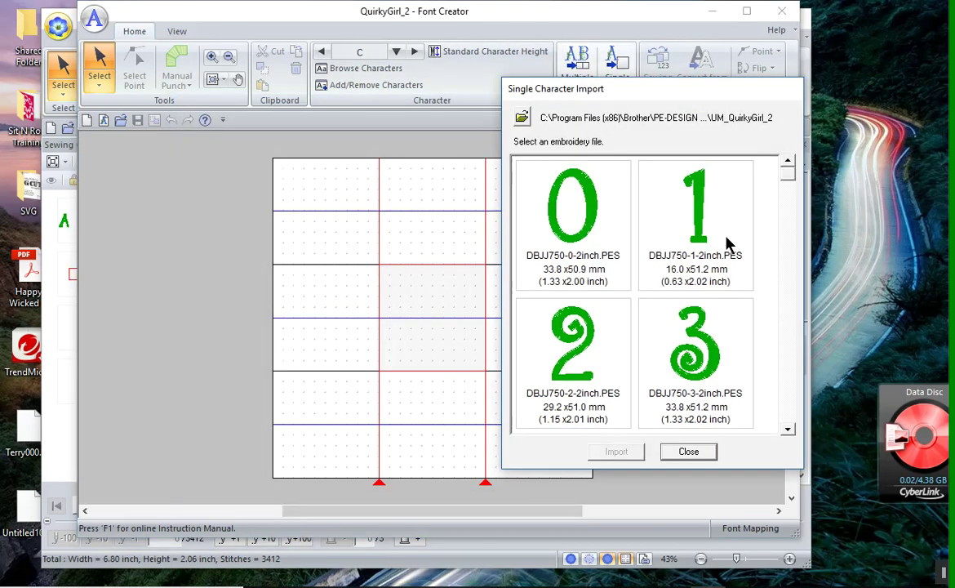
scroll(719, 234, "down", 3)
scroll(719, 234, "down", 1)
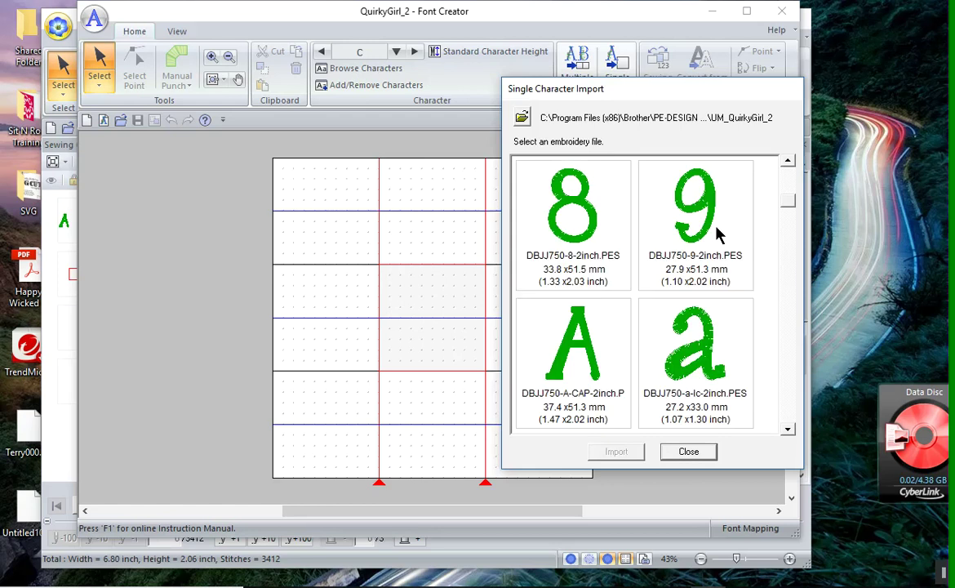
scroll(720, 233, "down", 3)
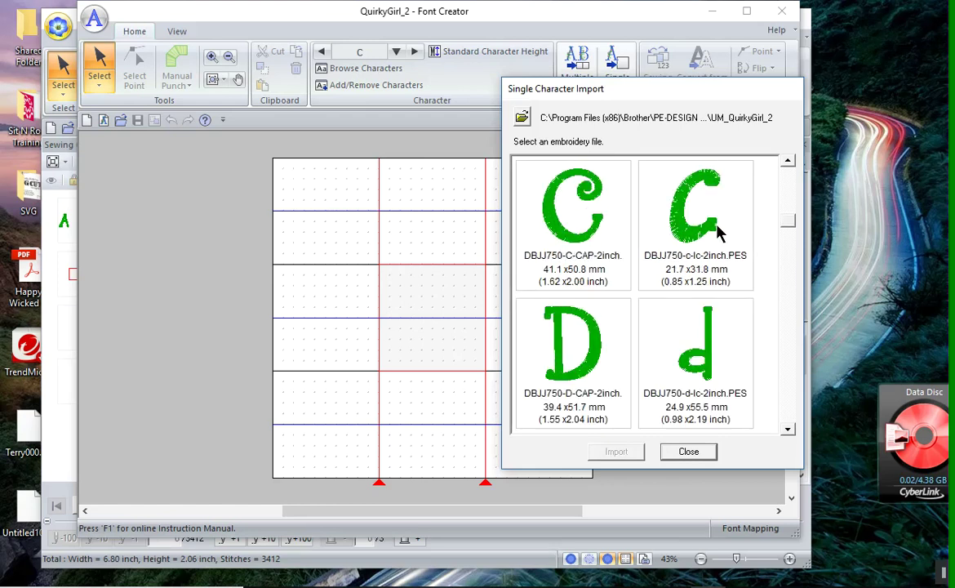
left_click(718, 235)
left_click(614, 452)
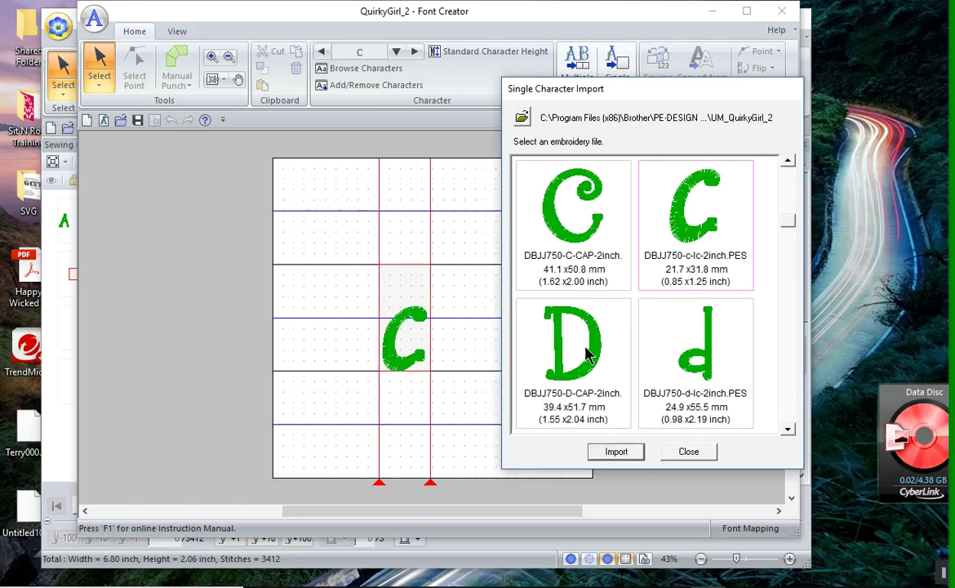
Import the K-CAP embroidery file as the capital K glyph.
left_click(396, 52)
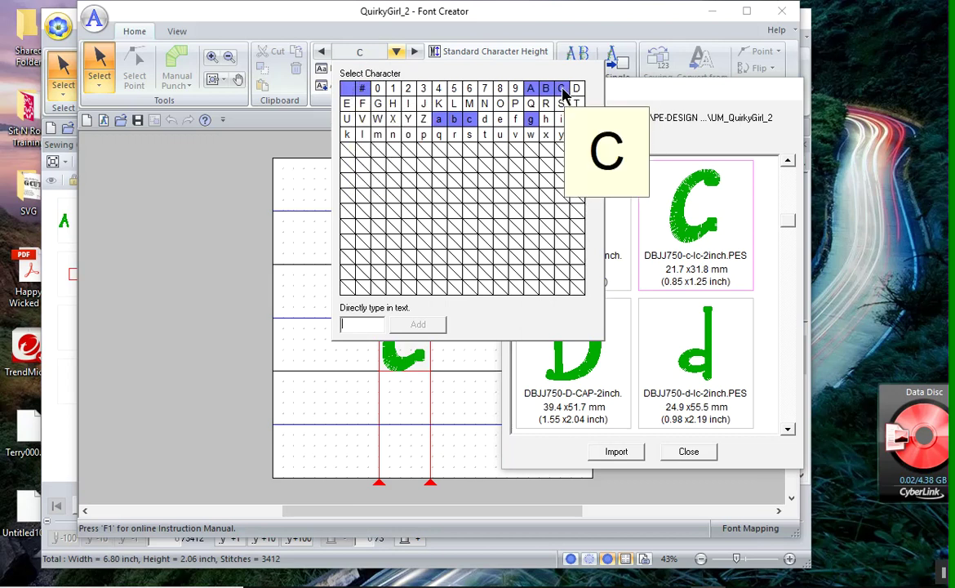
left_click(439, 105)
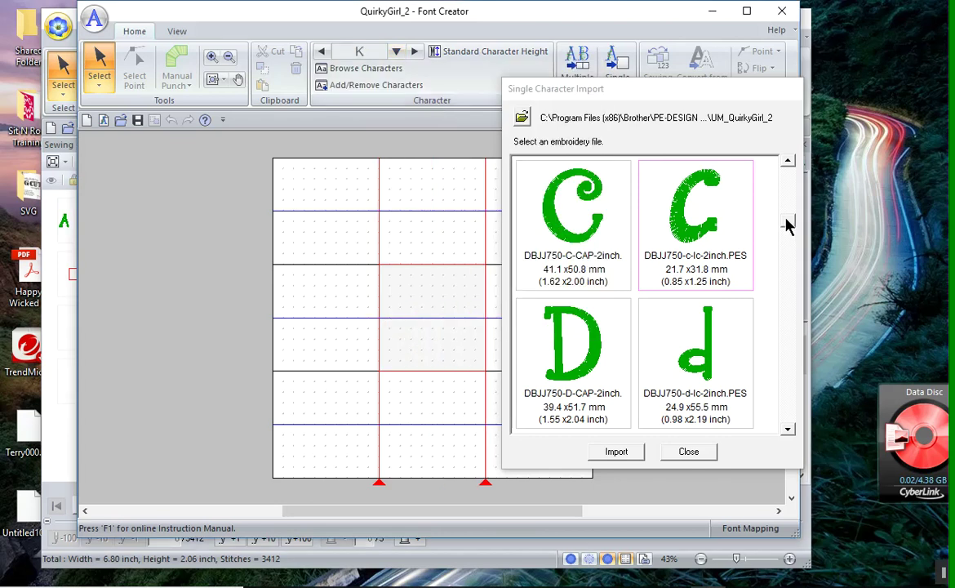
scroll(784, 260, "down", 5)
left_click(534, 343)
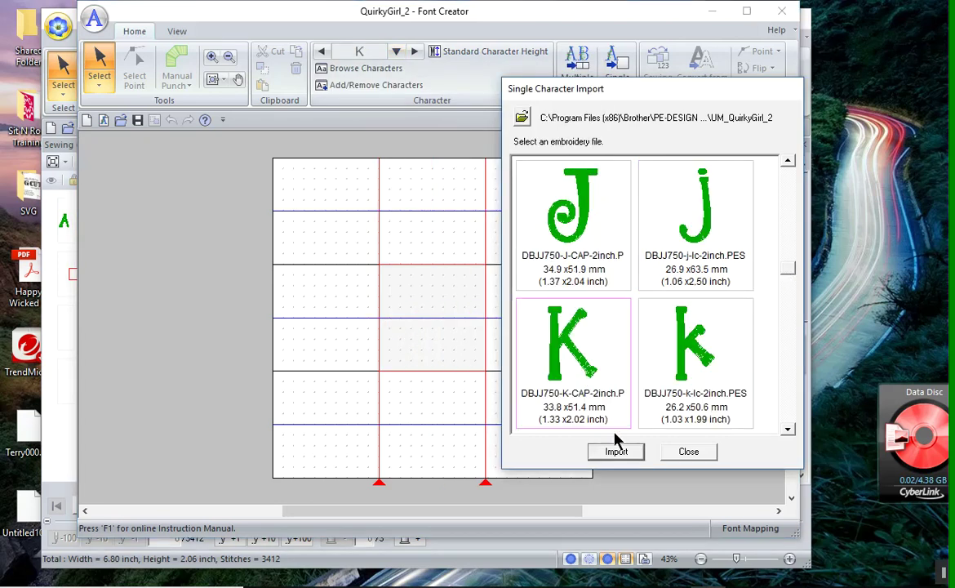
left_click(618, 452)
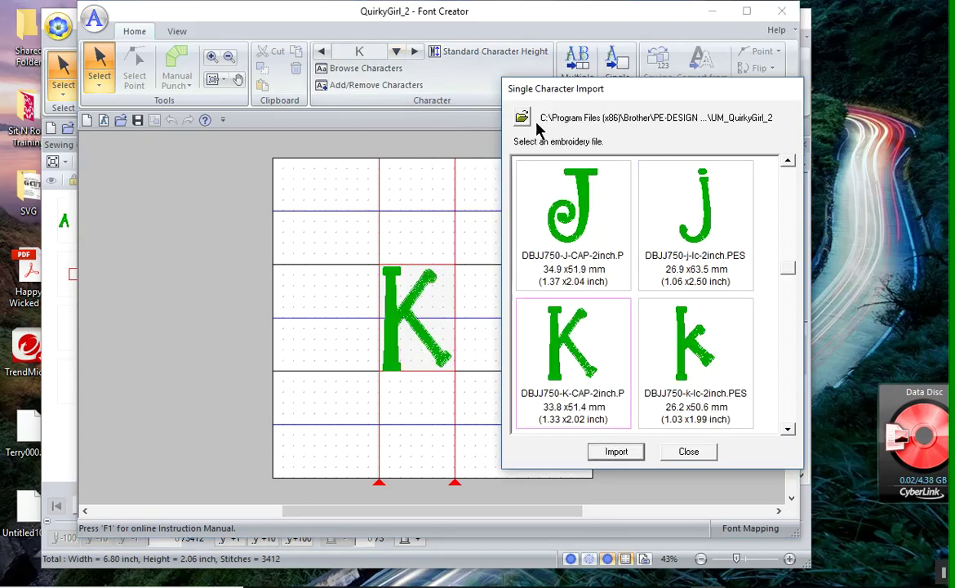
Import the k-lc embroidery file as the lowercase k glyph and finish importing.
left_click(398, 53)
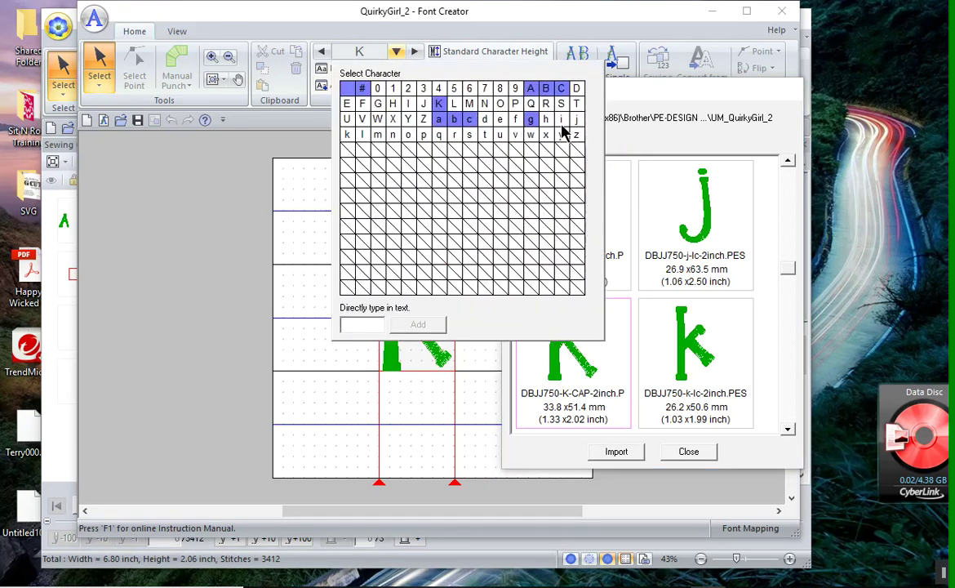
left_click(348, 136)
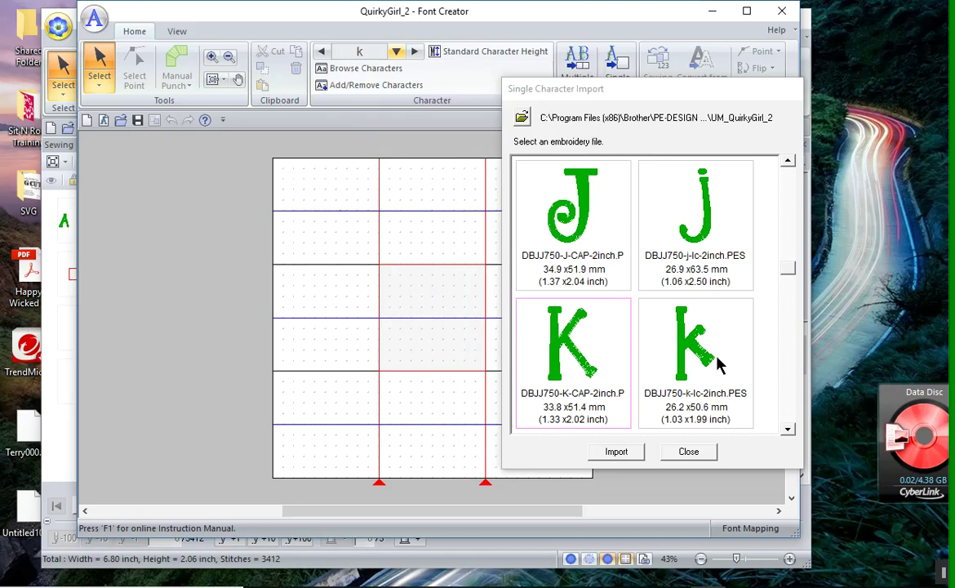
left_click(630, 451)
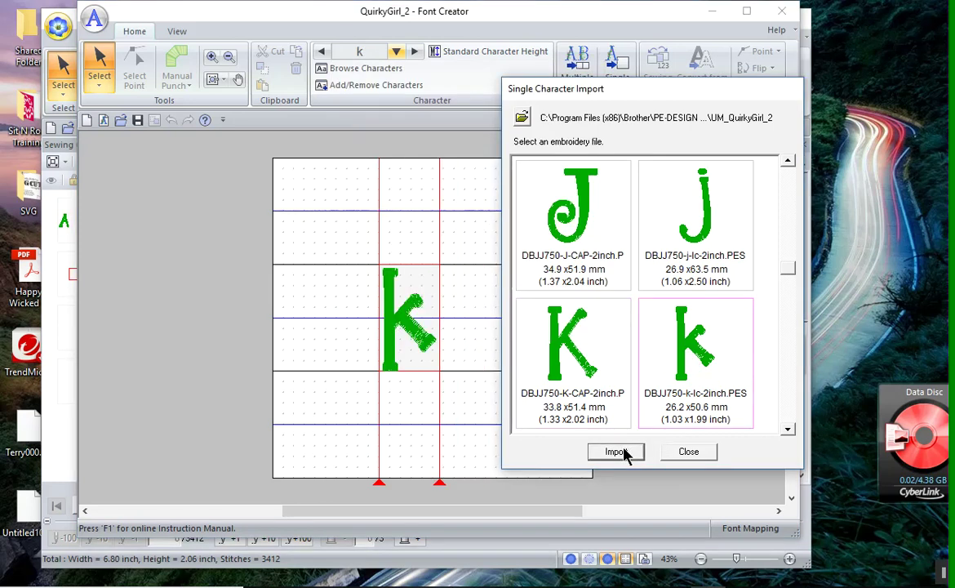
left_click(706, 454)
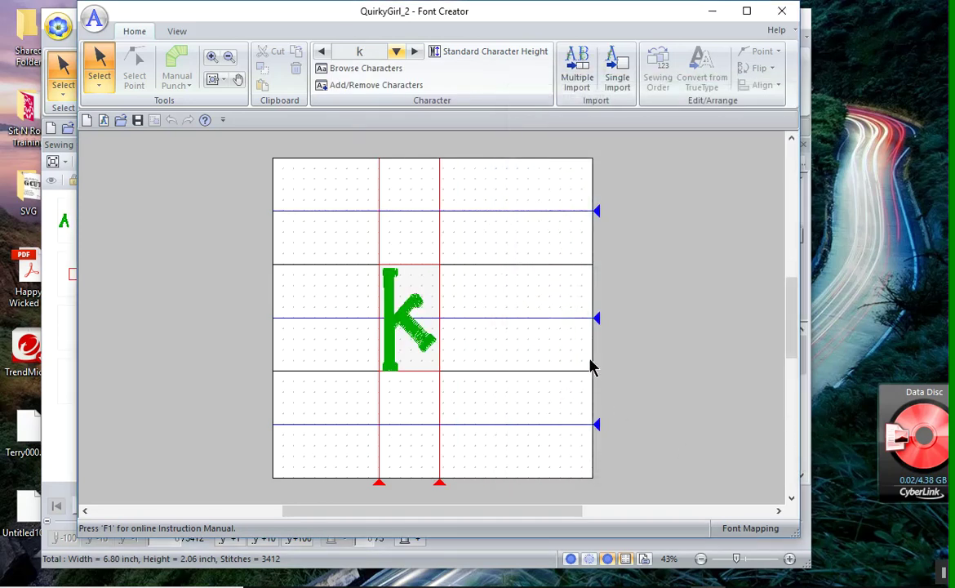
Save QuirkyGirl_2 from the application menu and exit Font Creator back to Layout & Editing.
left_click(94, 18)
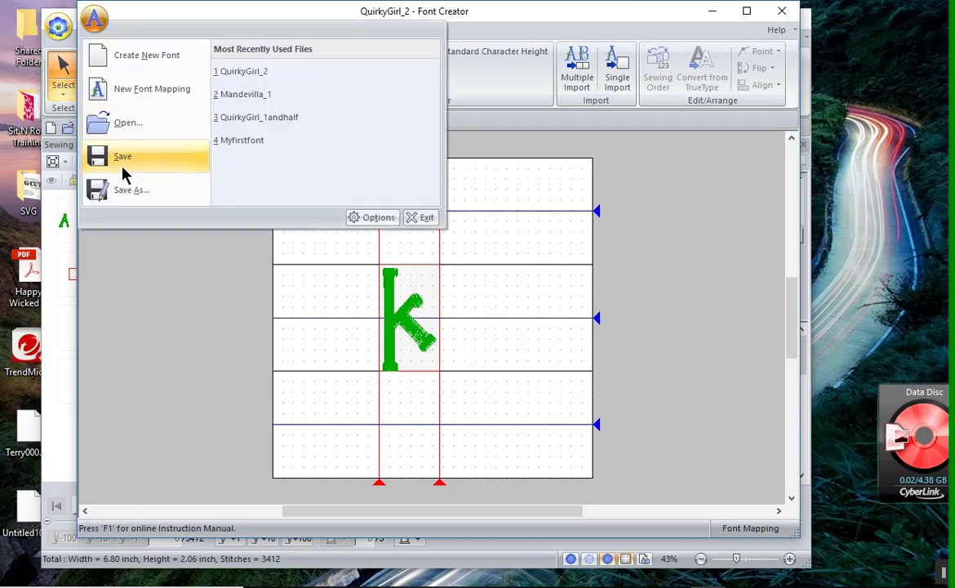
left_click(122, 170)
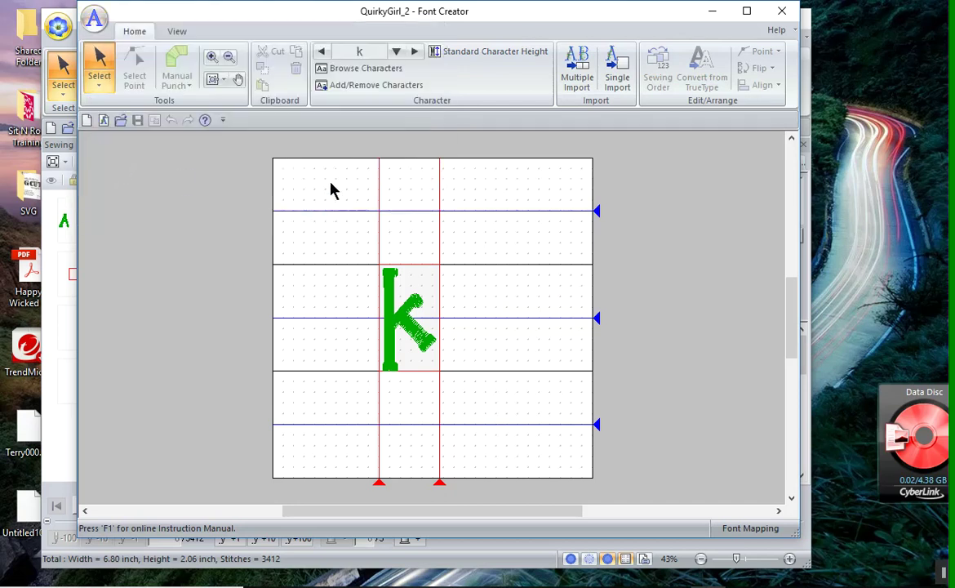
left_click(93, 24)
left_click(428, 219)
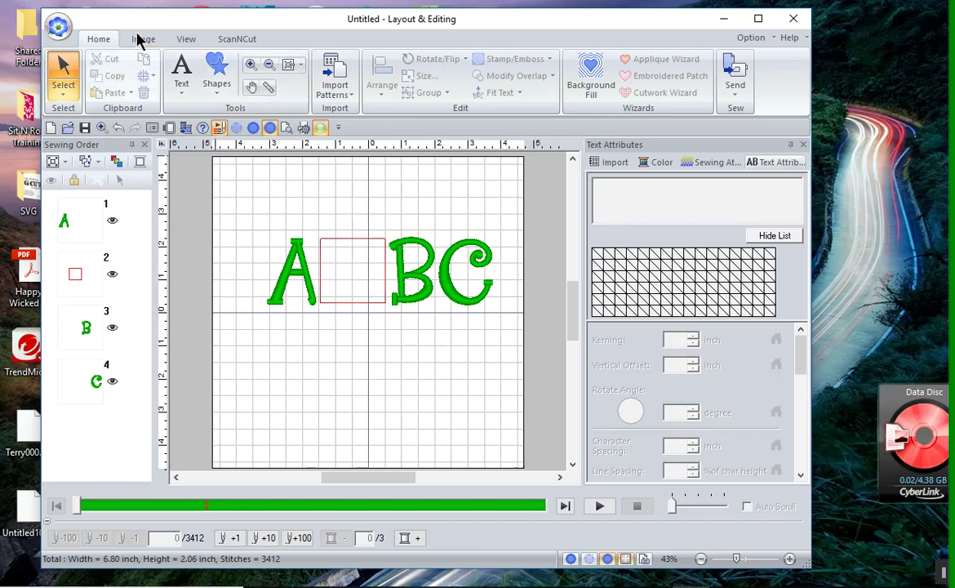
Check QuirkyGirl_2 in the user-mapped text tool, then close the design without saving.
left_click(183, 81)
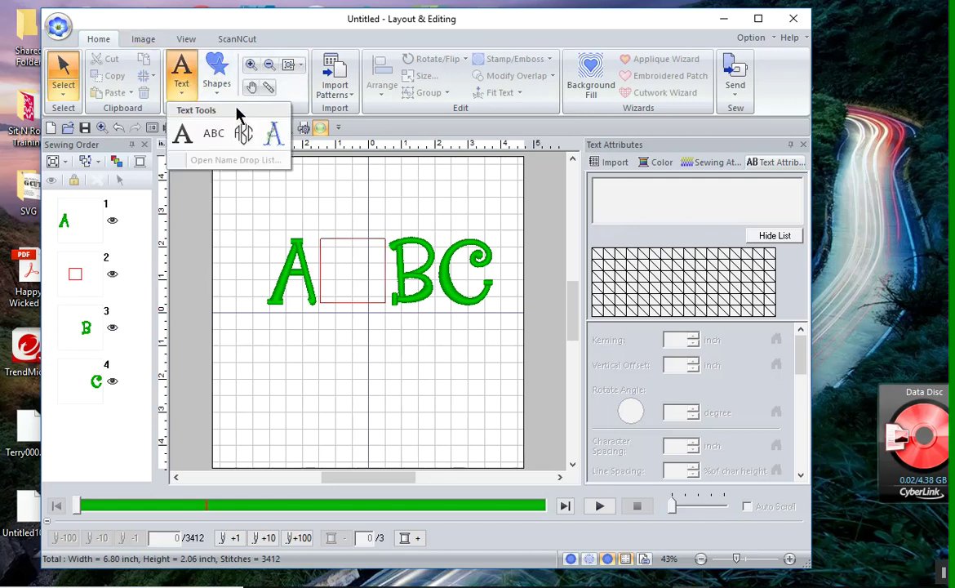
left_click(272, 136)
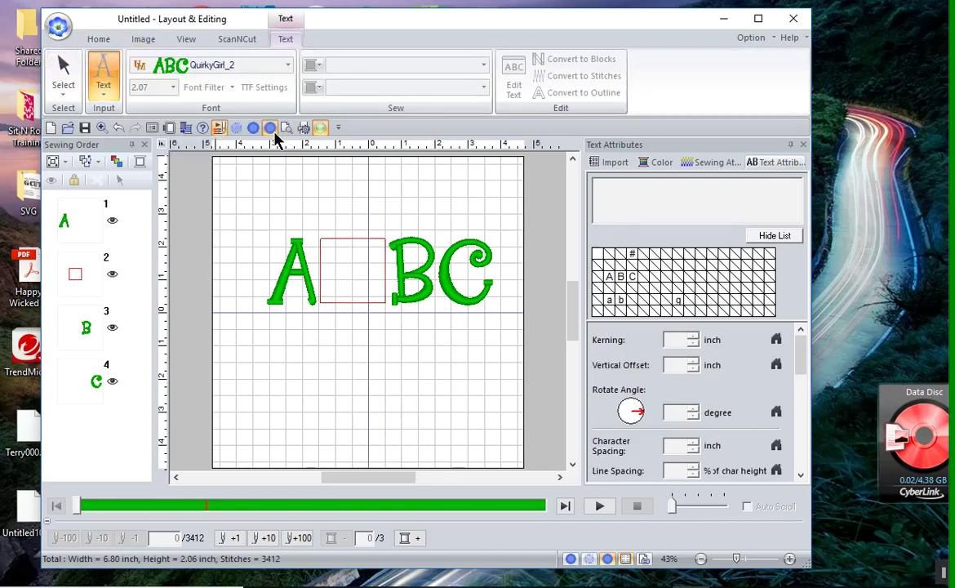
left_click(287, 65)
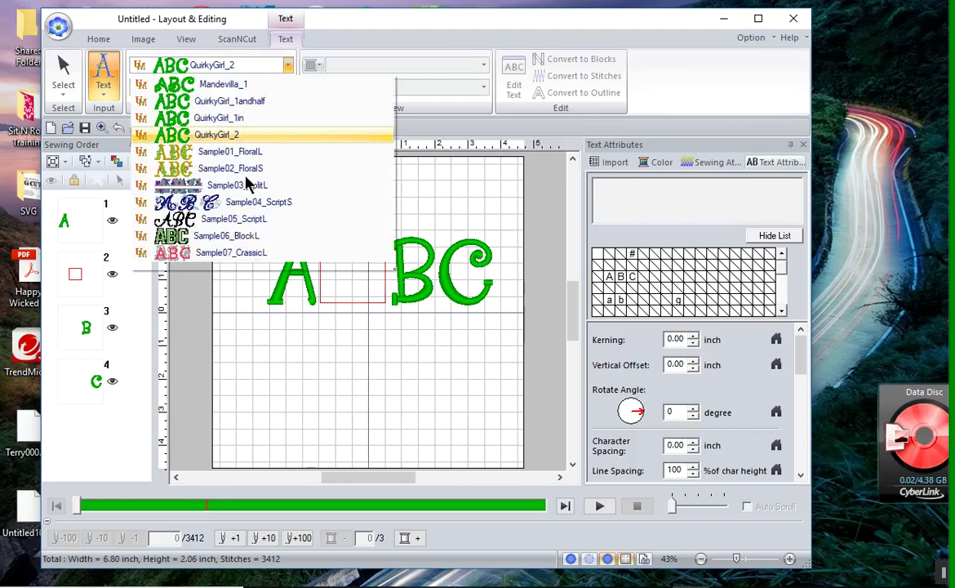
left_click(217, 134)
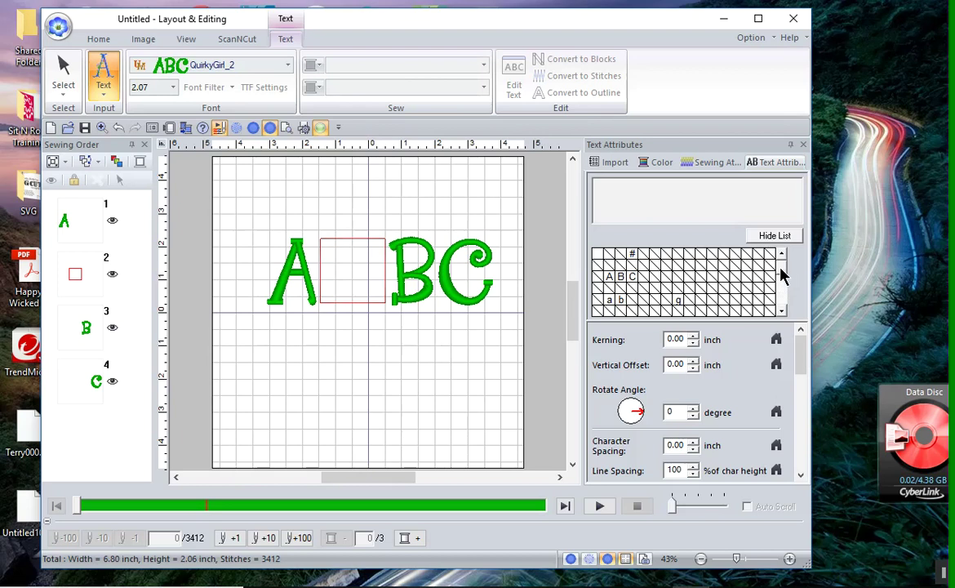
scroll(719, 292, "down", 1)
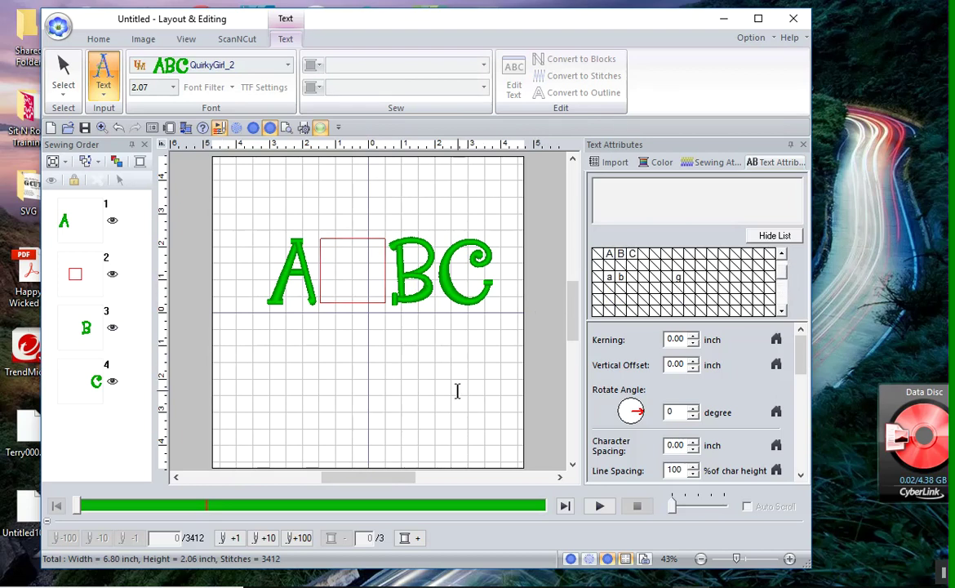
left_click(794, 23)
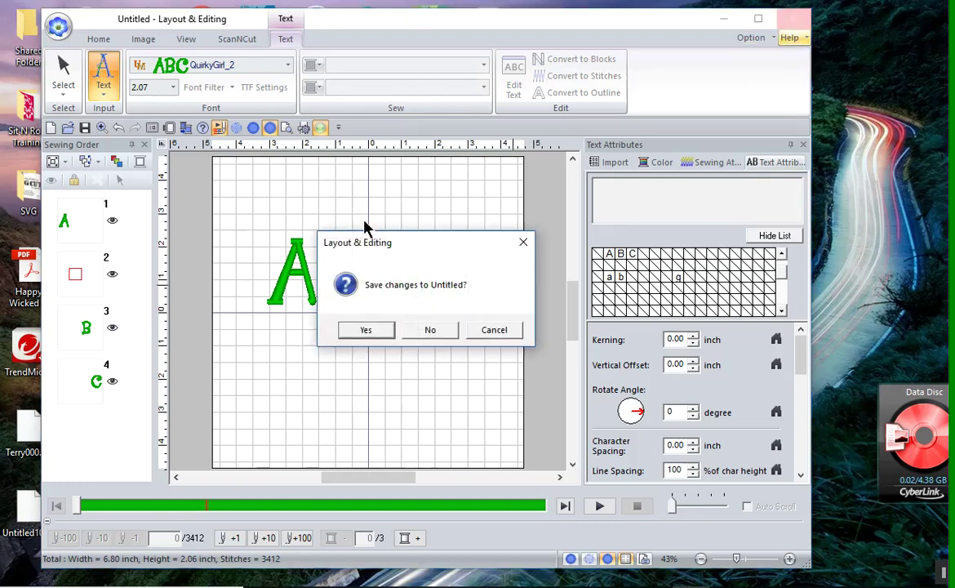
left_click(430, 333)
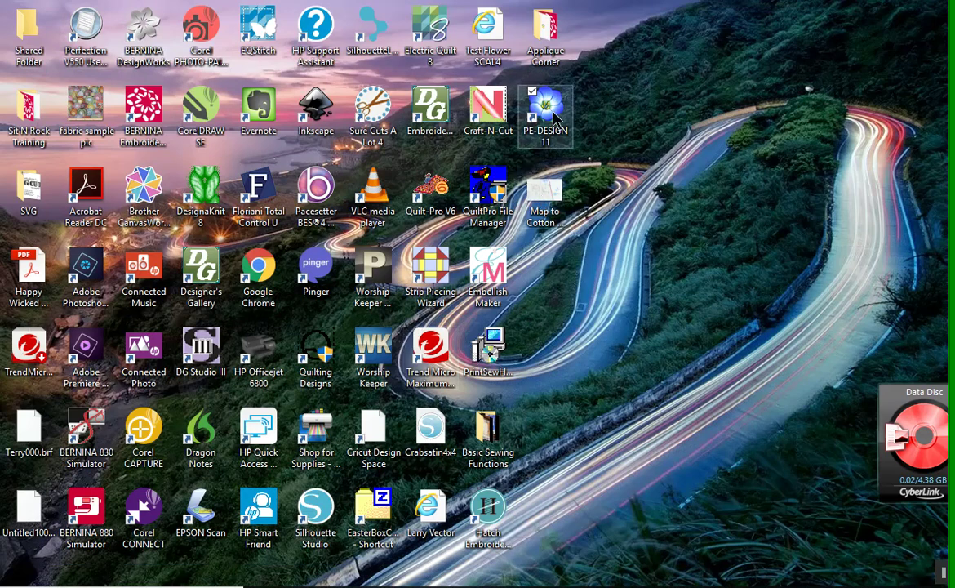
Relaunch PE-Design 11, choose the user-mapped text tool, and place the text start point.
left_click(551, 124)
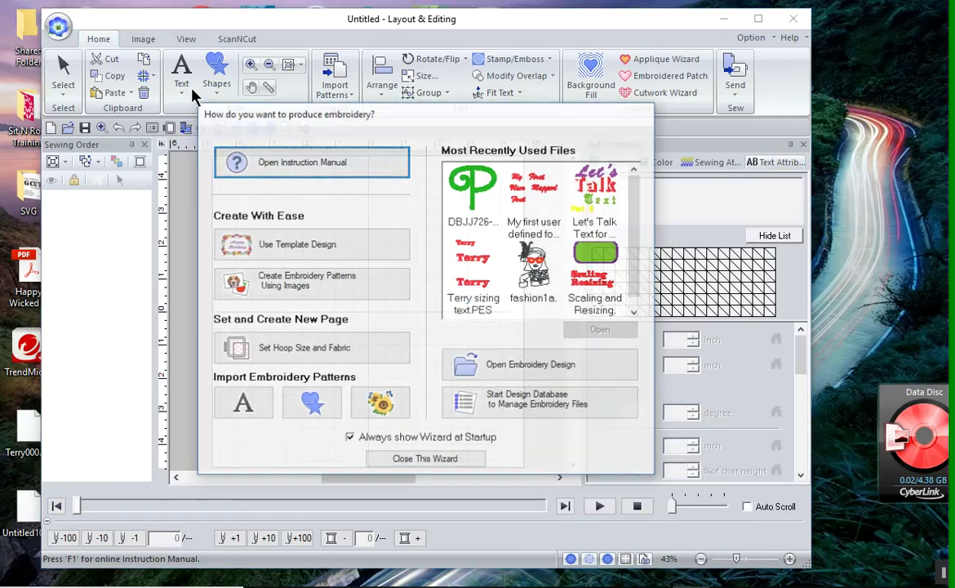
left_click(418, 457)
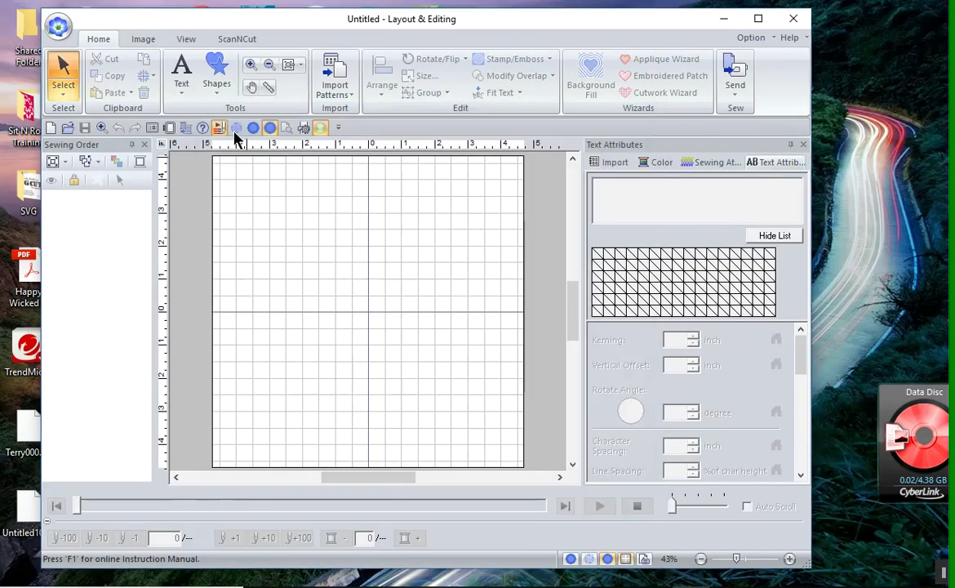
left_click(183, 86)
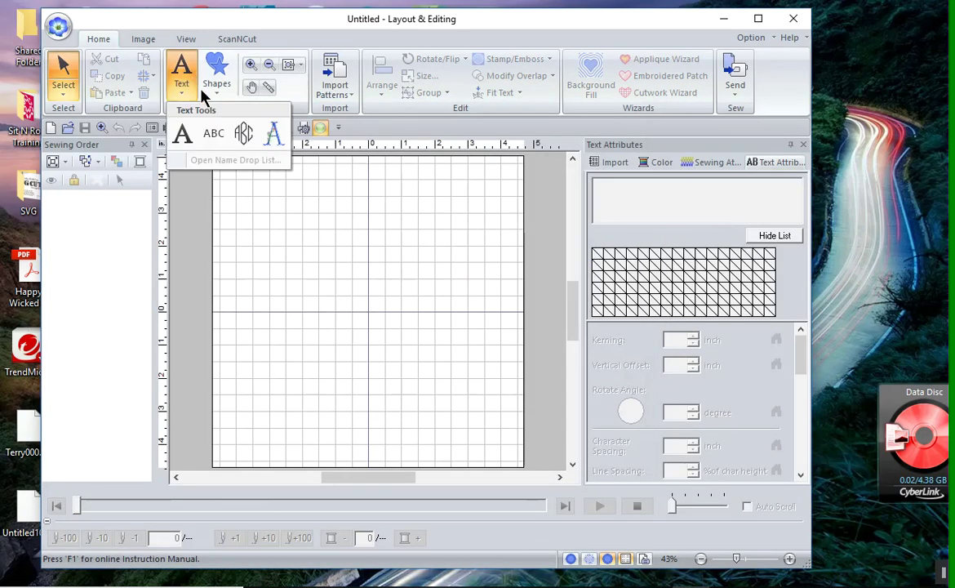
left_click(268, 139)
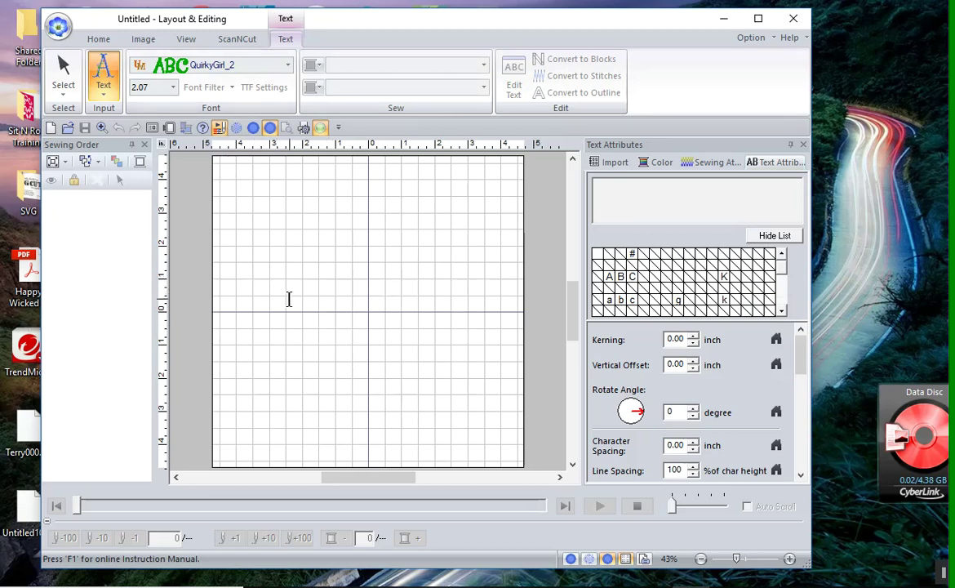
left_click(289, 298)
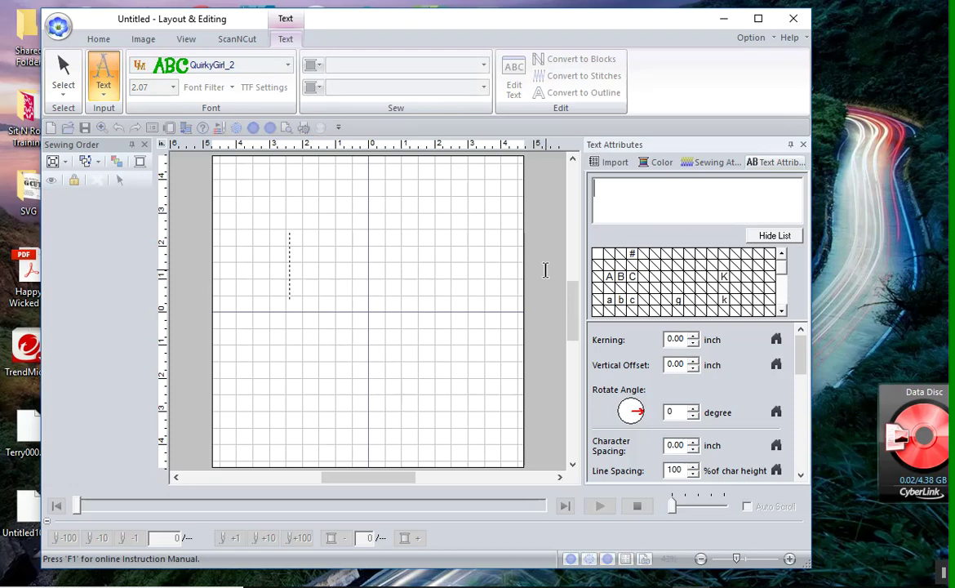
Enter 'ABC' in QuirkyGirl_2 and select it, measuring 4.74 × 2.06 inch.
type("ABC")
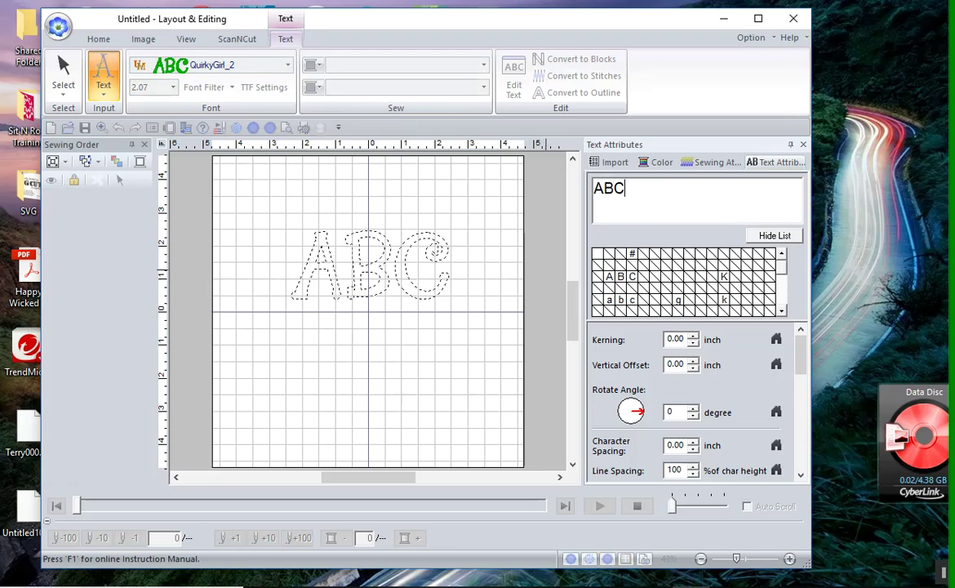
left_click(426, 373)
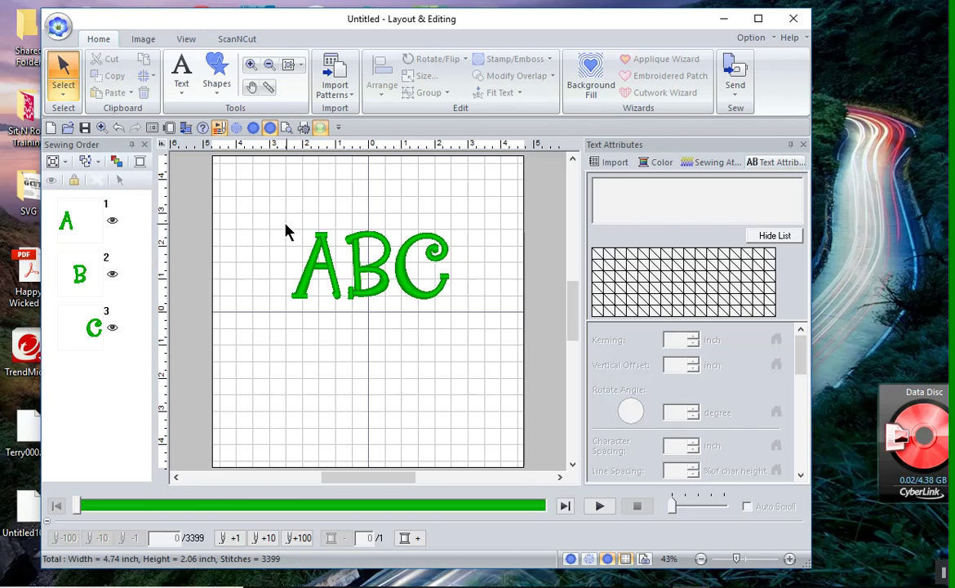
left_click_drag(274, 221, 467, 319)
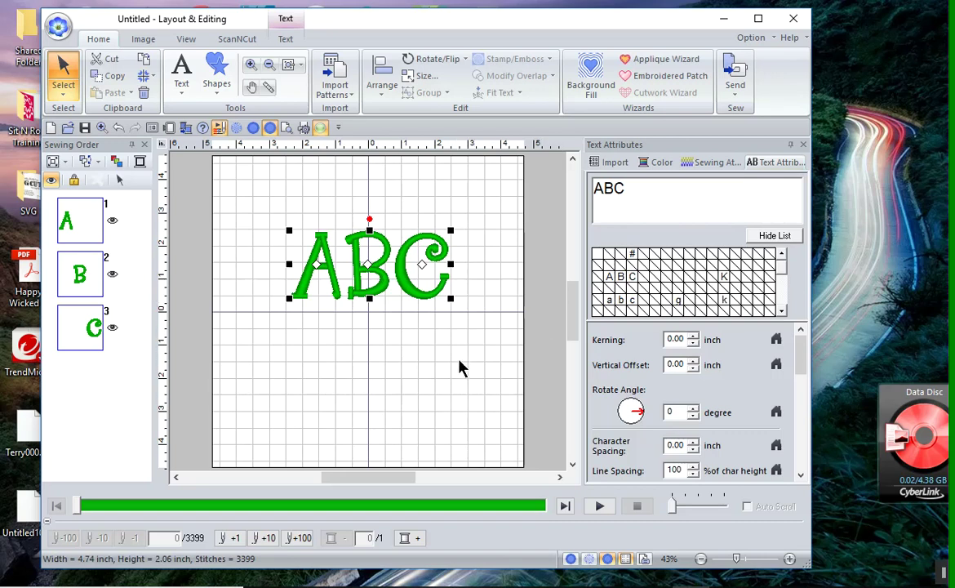
left_click(370, 273)
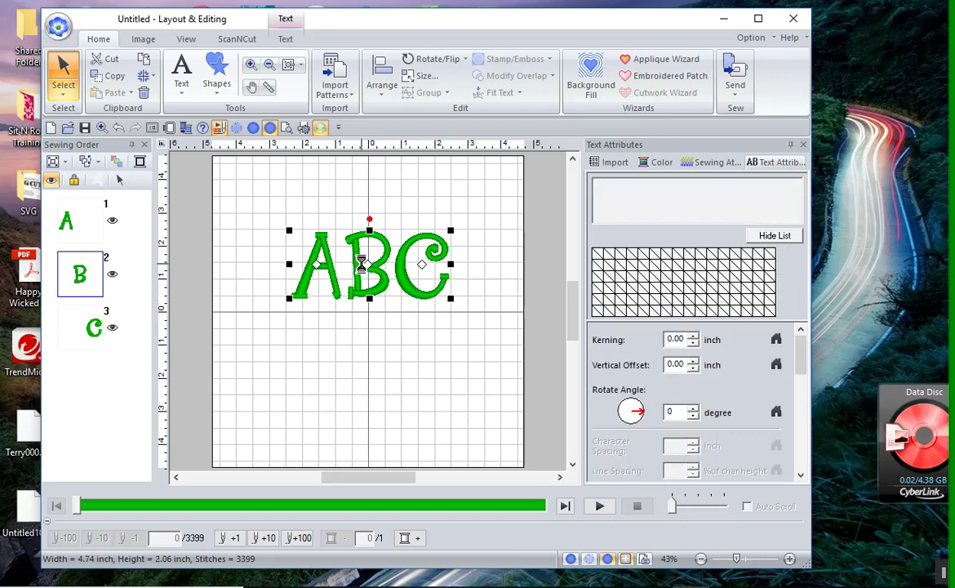
left_click(662, 167)
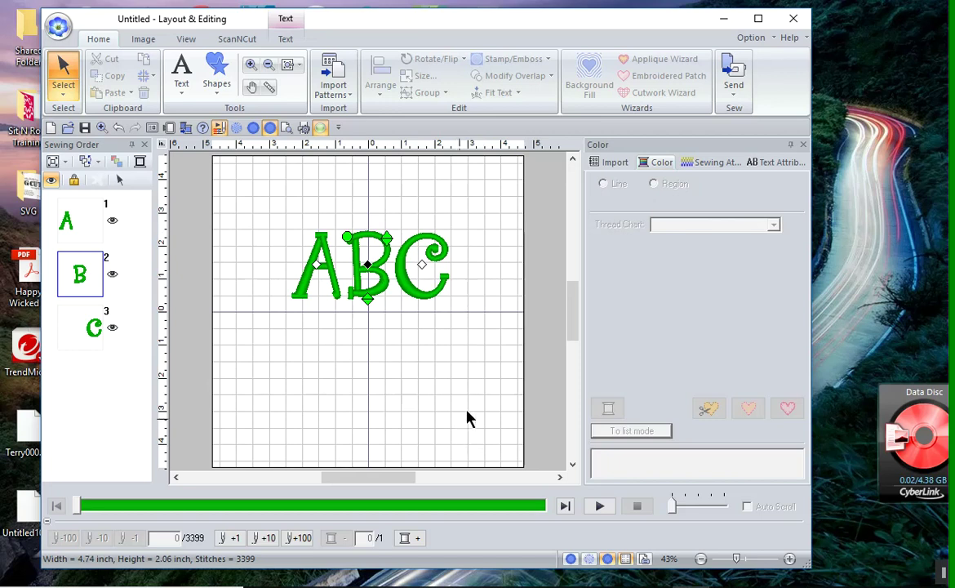
left_click(772, 163)
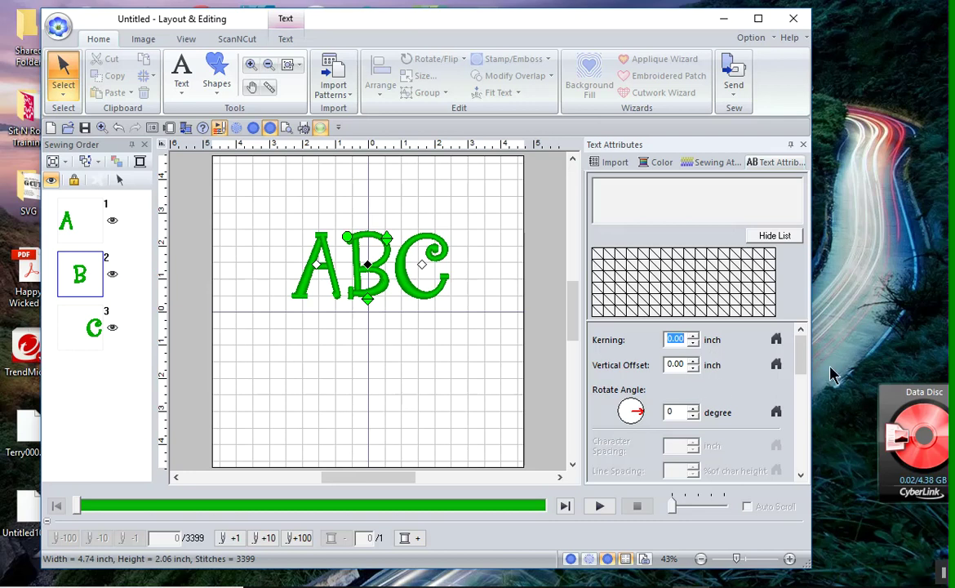
left_click_drag(801, 345, 802, 441)
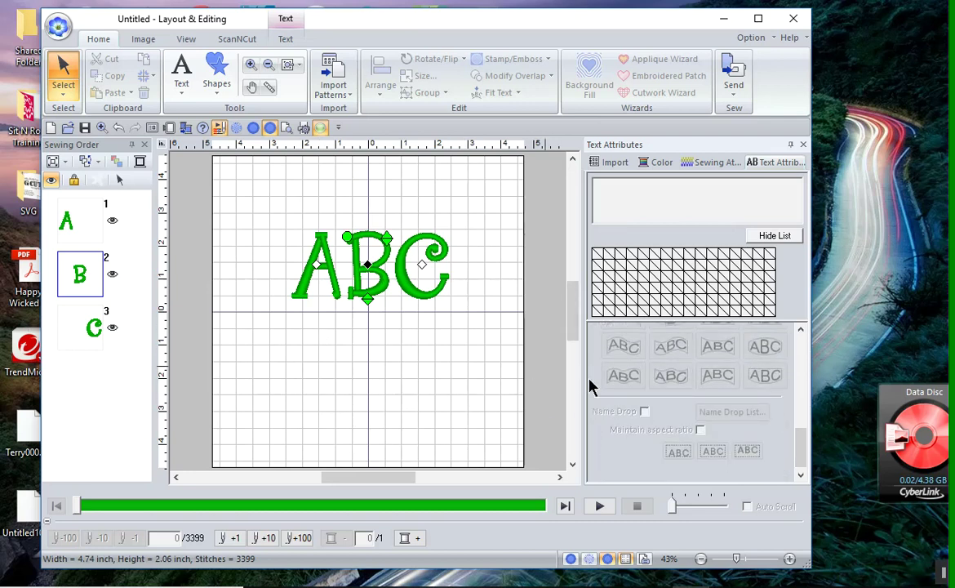
scroll(641, 413, "up", 5)
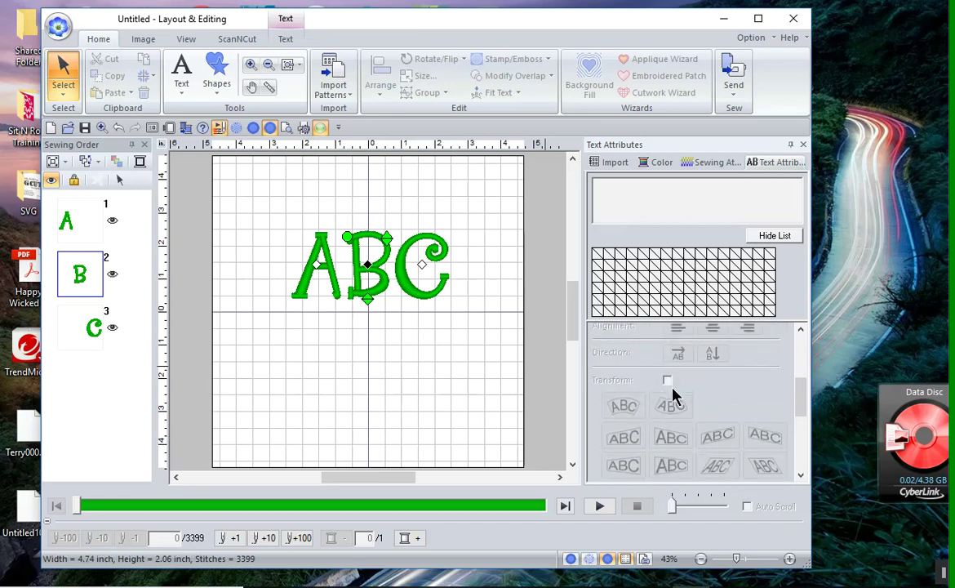
left_click_drag(258, 213, 503, 325)
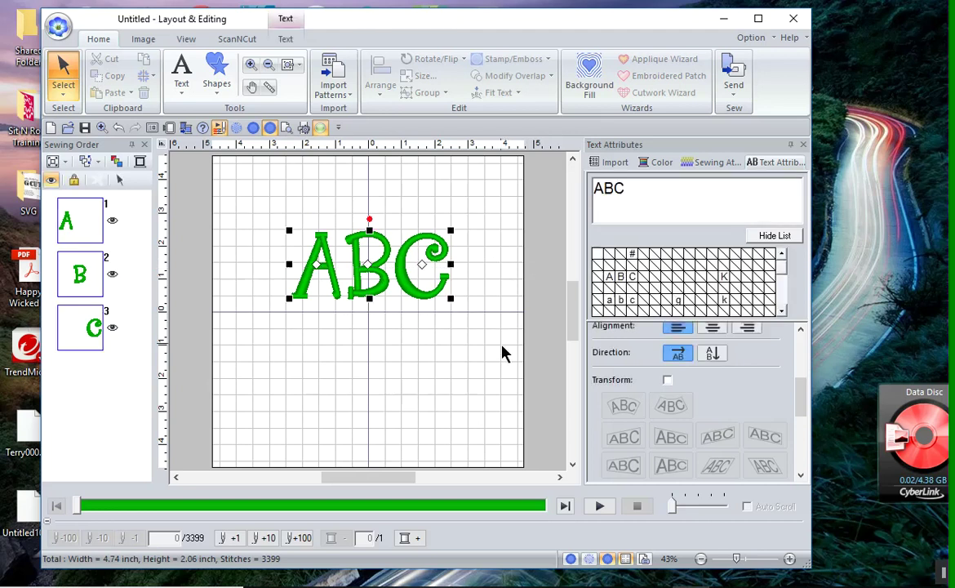
left_click(667, 380)
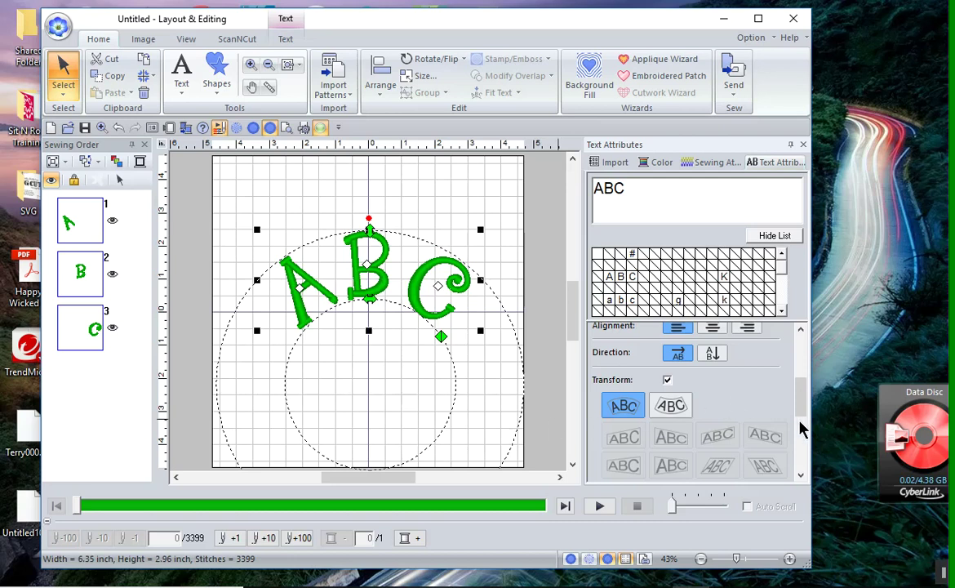
left_click(667, 380)
scroll(803, 401, "down", 3)
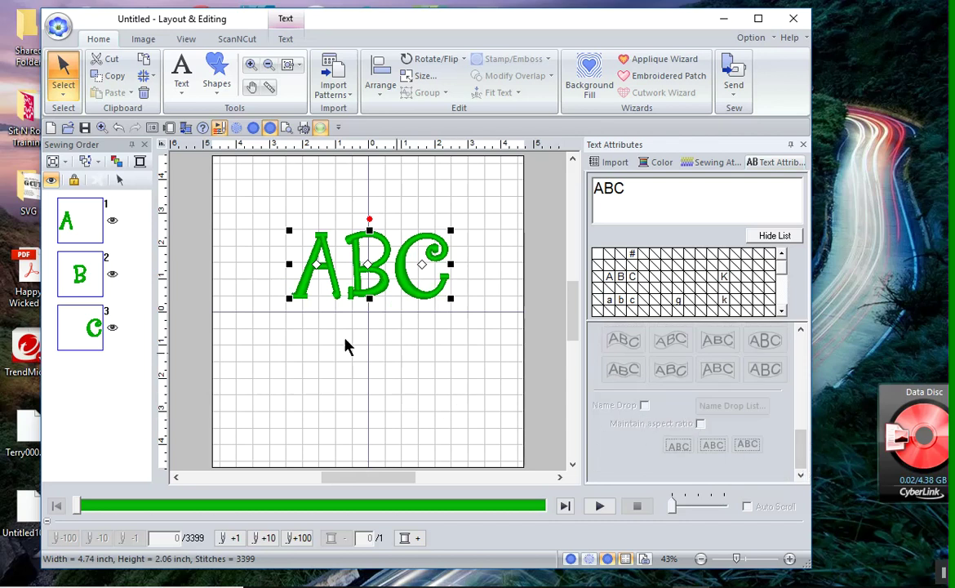
left_click(654, 162)
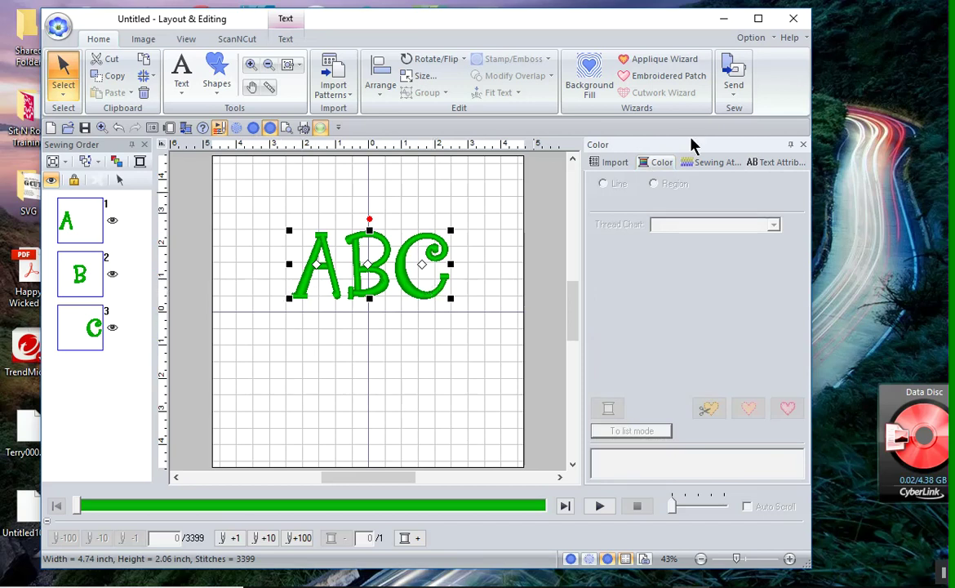
left_click(393, 334)
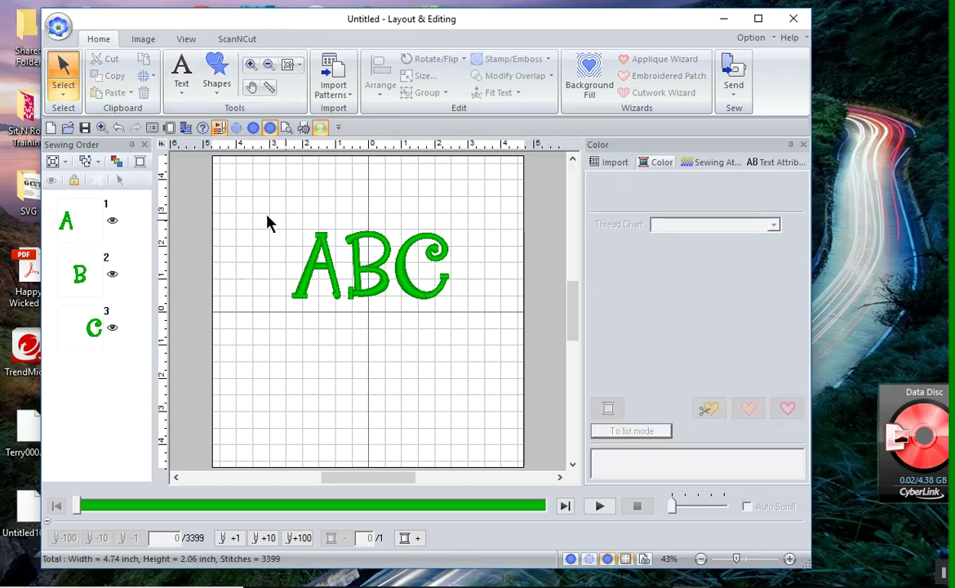
left_click_drag(261, 214, 466, 335)
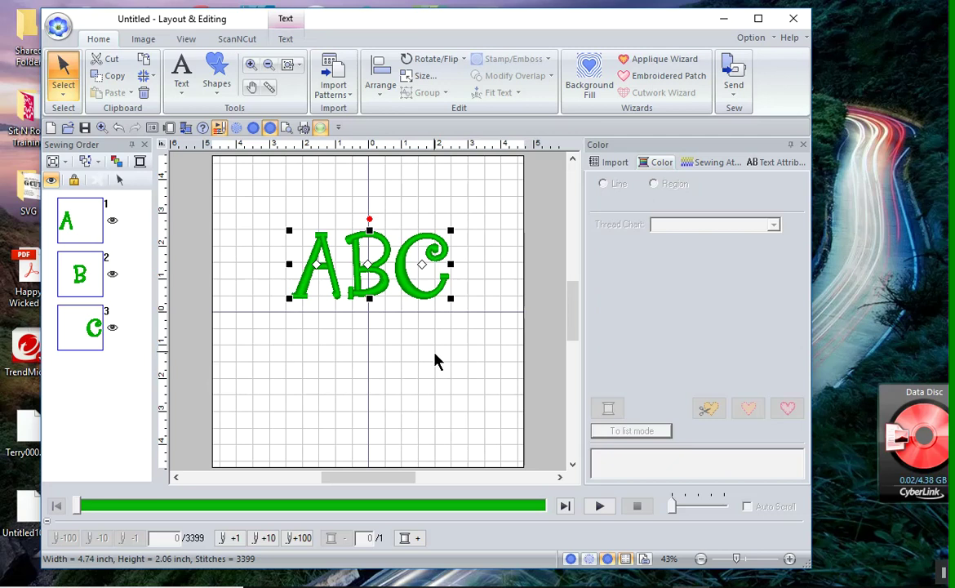
left_click(372, 365)
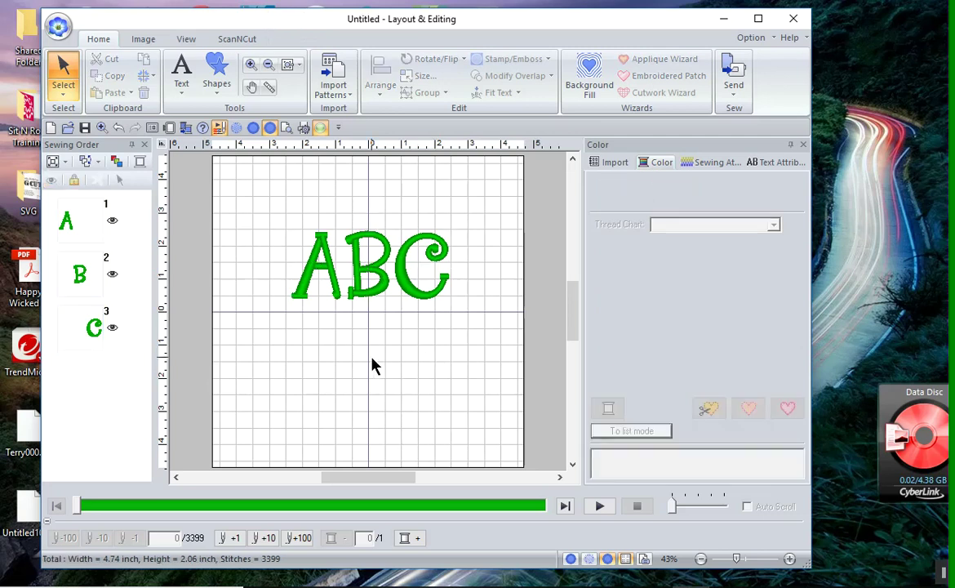